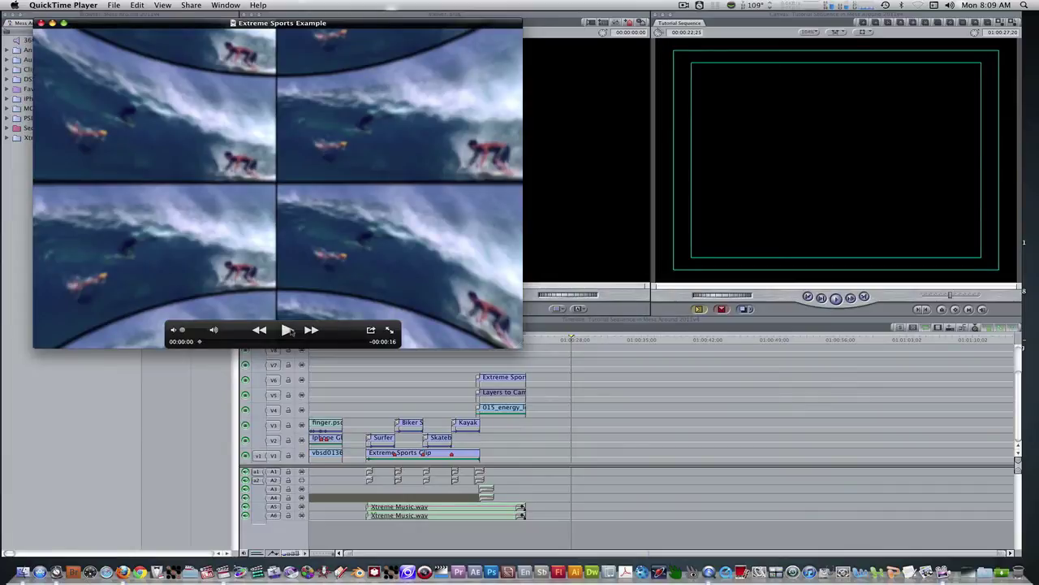
# Play the Extreme Sports Example preview in QuickTime Player
pyautogui.click(287, 330)
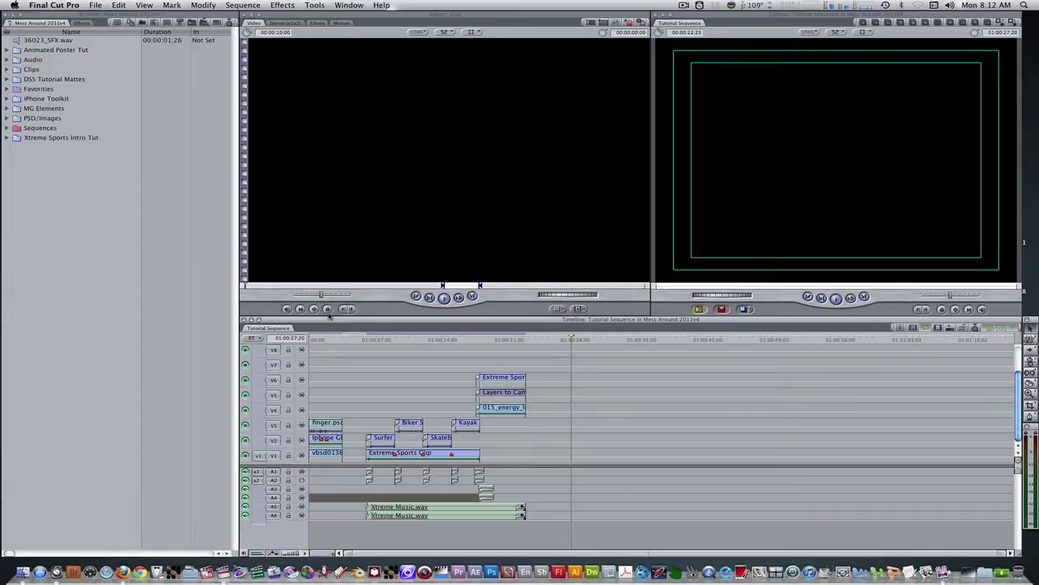
pyautogui.press('super+Tab')
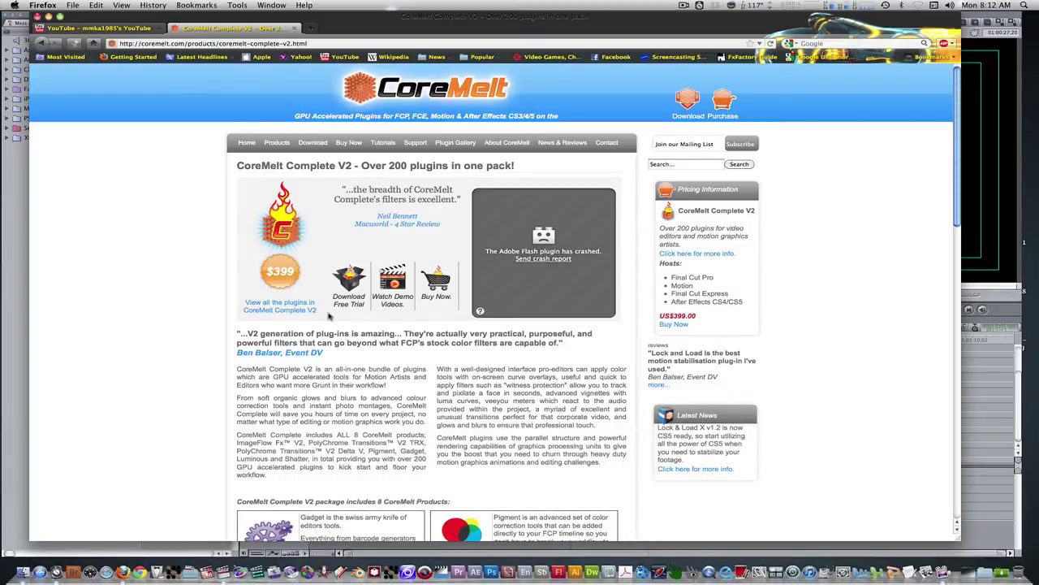
pyautogui.press('super+h')
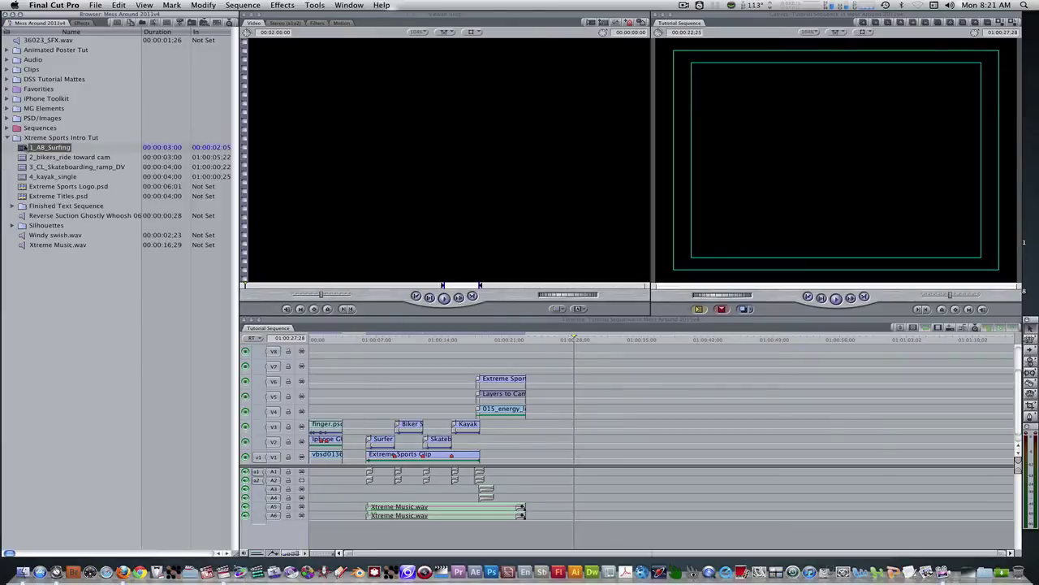
# Overwrite-edit the bikers, skateboarding and kayak clips onto V1 after surfing with F10
pyautogui.press('Down')
pyautogui.press('Return')
pyautogui.press('F10')
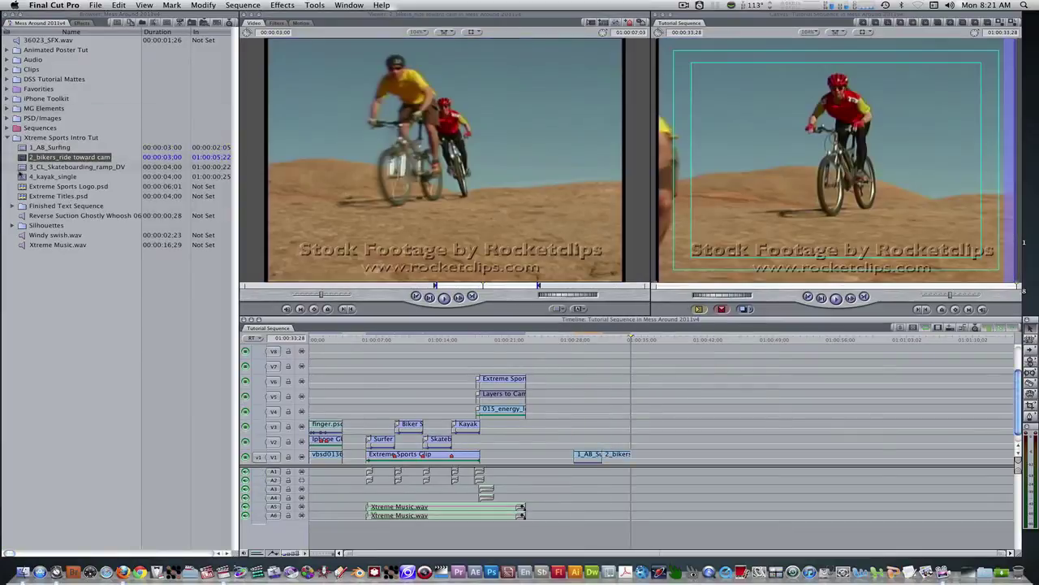
pyautogui.press('Down')
pyautogui.press('Return')
pyautogui.press('F10')
pyautogui.press('Down')
pyautogui.press('Return')
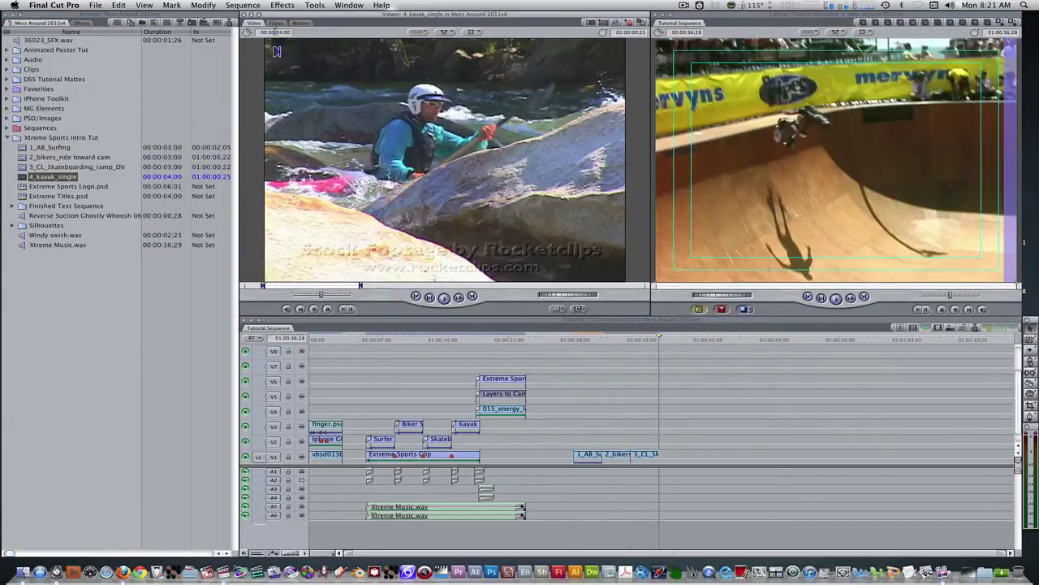
pyautogui.press('F10')
# Select all four sports clips on V1 and nest them as 'Extreme Sports Videowall'
pyautogui.press('Up')
pyautogui.press('Up')
pyautogui.press('Up')
pyautogui.press('Up')
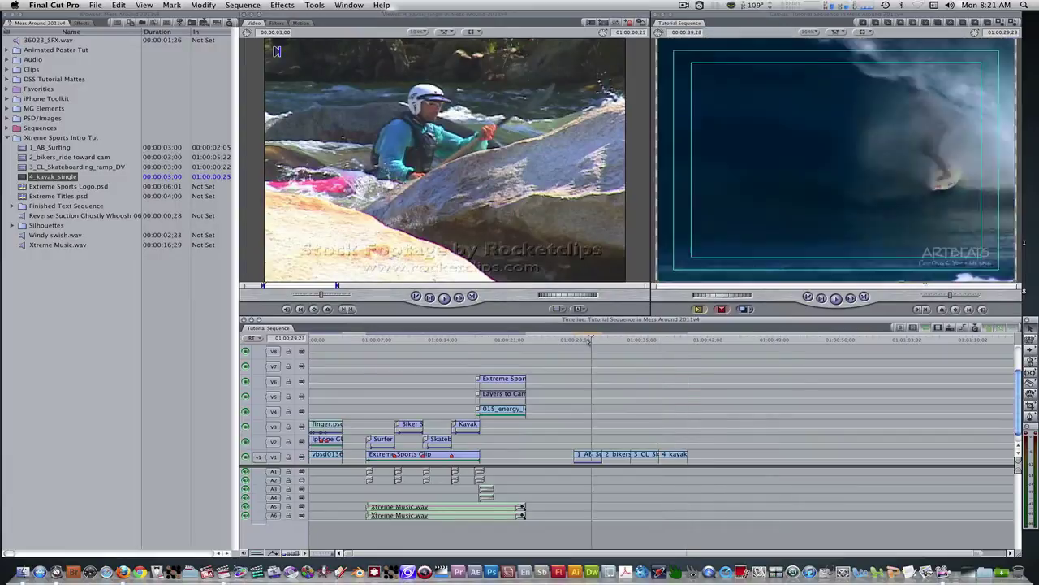
pyautogui.doubleClick(588, 456)
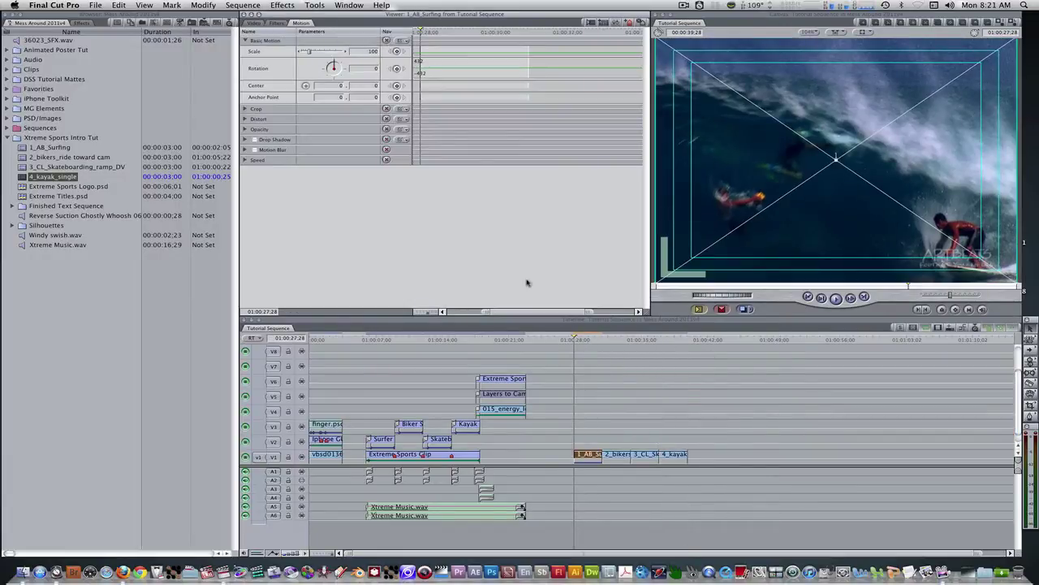
pyautogui.click(624, 434)
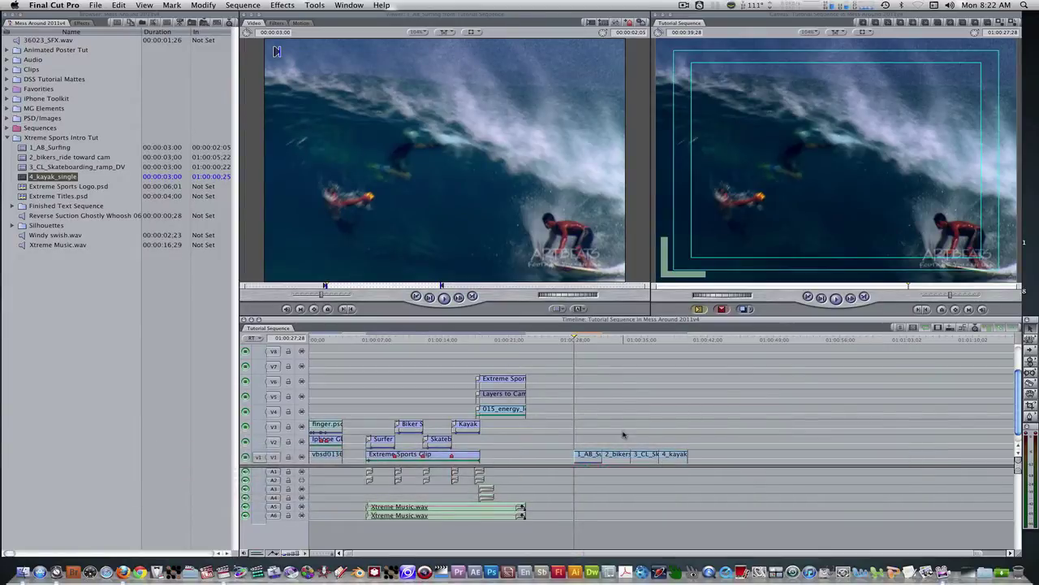
pyautogui.moveTo(707, 460); pyautogui.dragTo(585, 460)
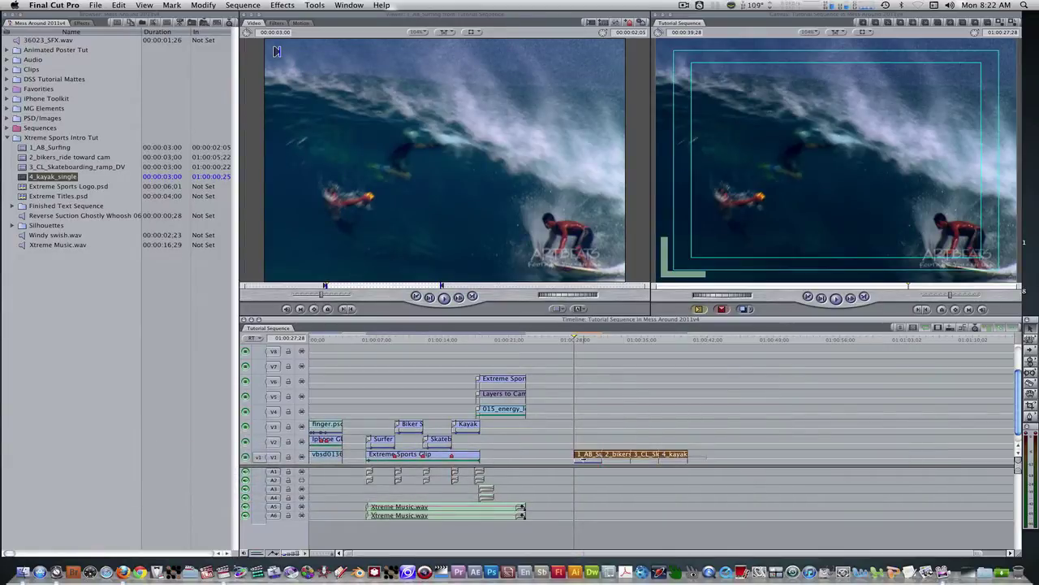
pyautogui.hotkey('alt', 'c')
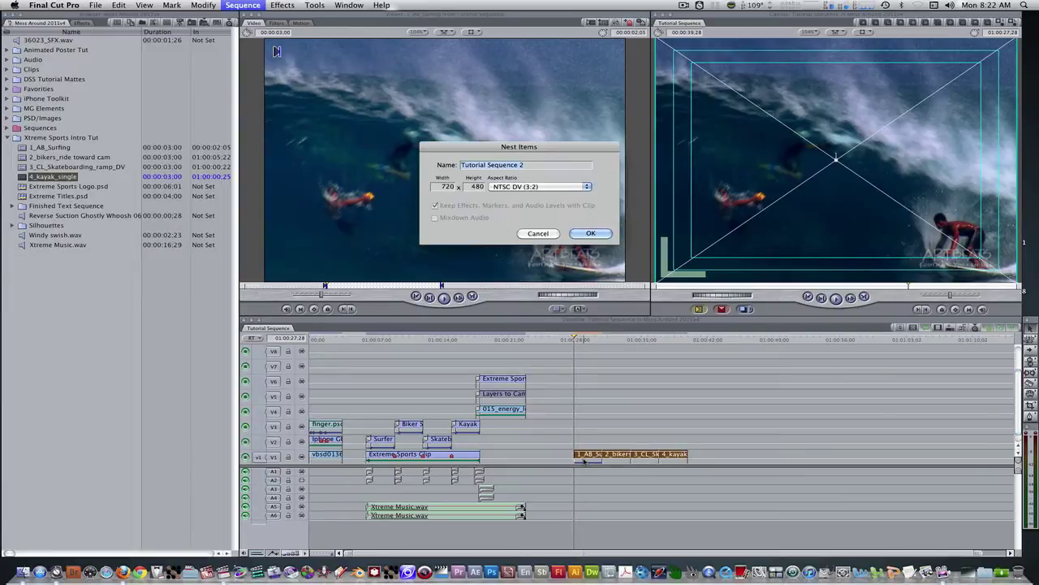
pyautogui.write('Extreme Sports Videowall')
pyautogui.press('Return')
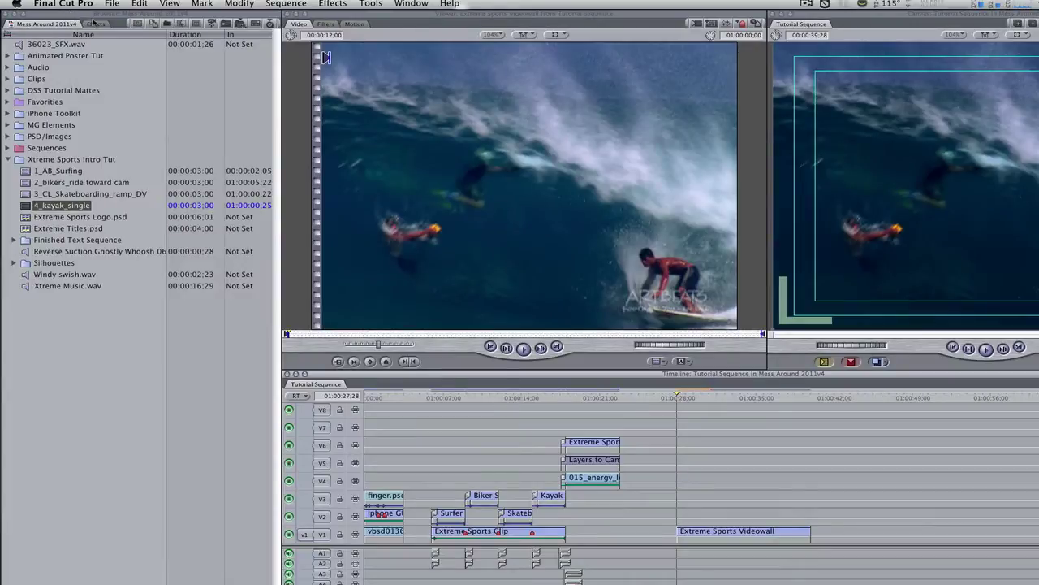
# Apply the C2 Shatter Panel Vision filter to the Extreme Sports Videowall clip
pyautogui.click(83, 22)
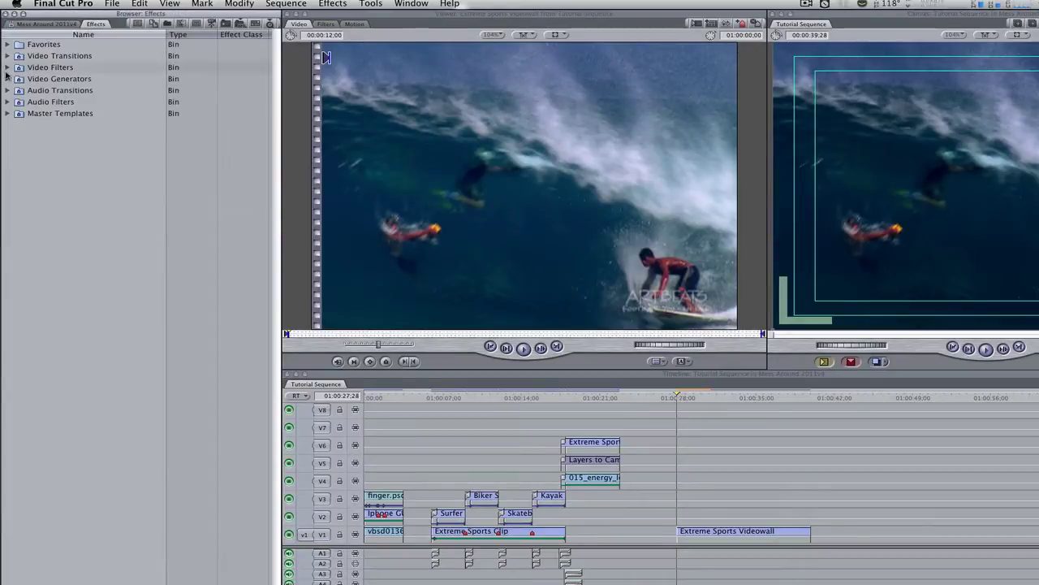
pyautogui.click(7, 66)
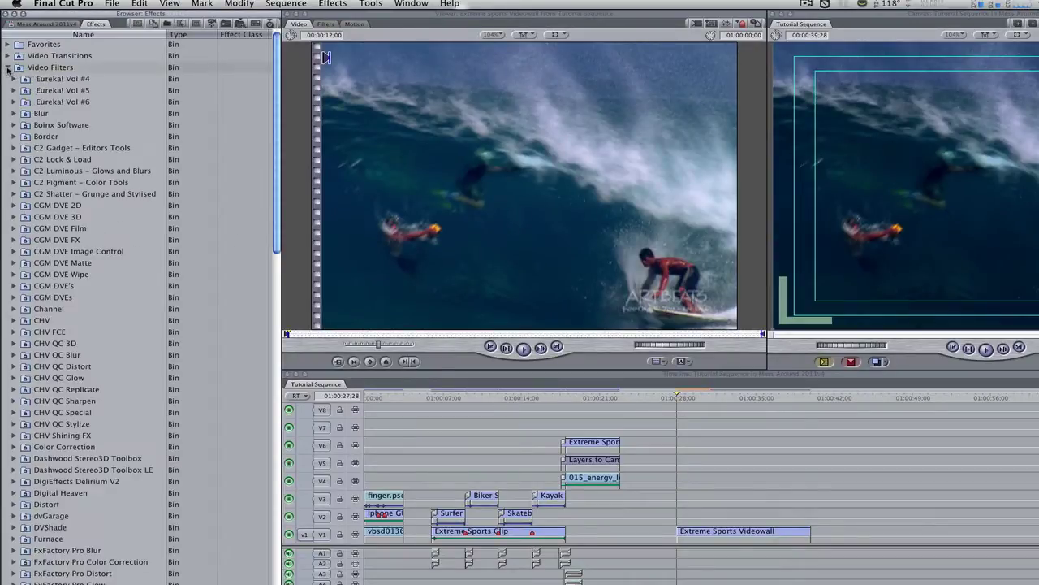
pyautogui.click(13, 194)
pyautogui.moveTo(30, 449); pyautogui.dragTo(748, 531)
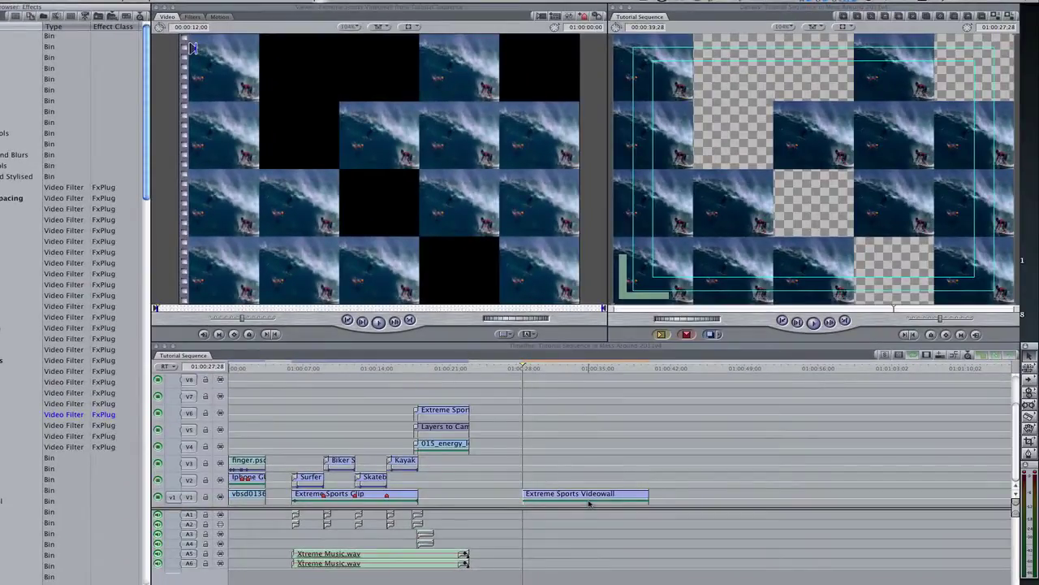
# Set Panel Vision Fill Ratio to 1 and Num H to 4
pyautogui.click(188, 17)
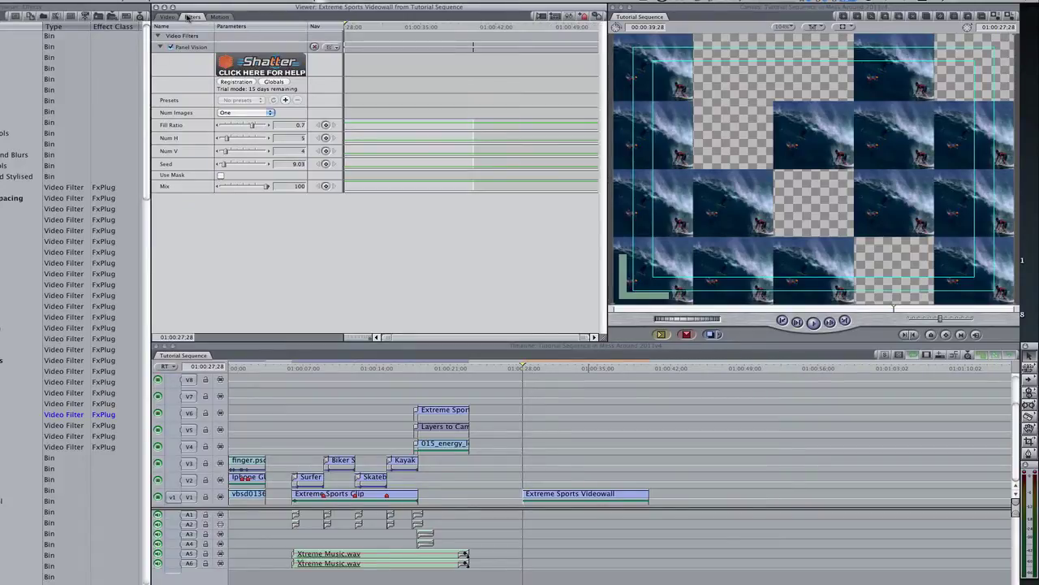
pyautogui.click(299, 125)
pyautogui.write('1')
pyautogui.press('Tab')
pyautogui.write('4')
pyautogui.press('Tab')
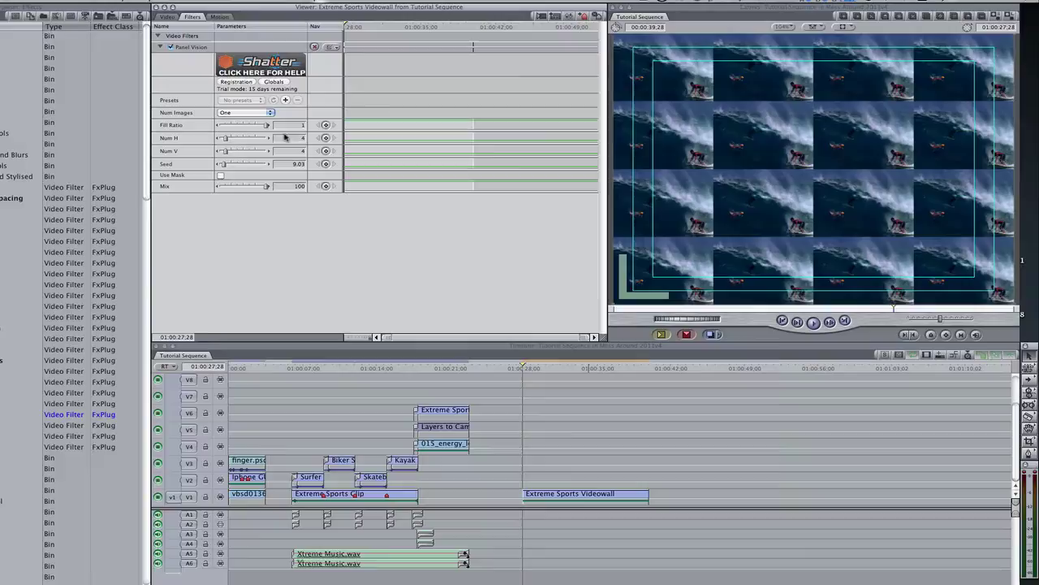
# Enable Use Mask with the soften edges shape and Mask Scale 1.06
pyautogui.click(220, 175)
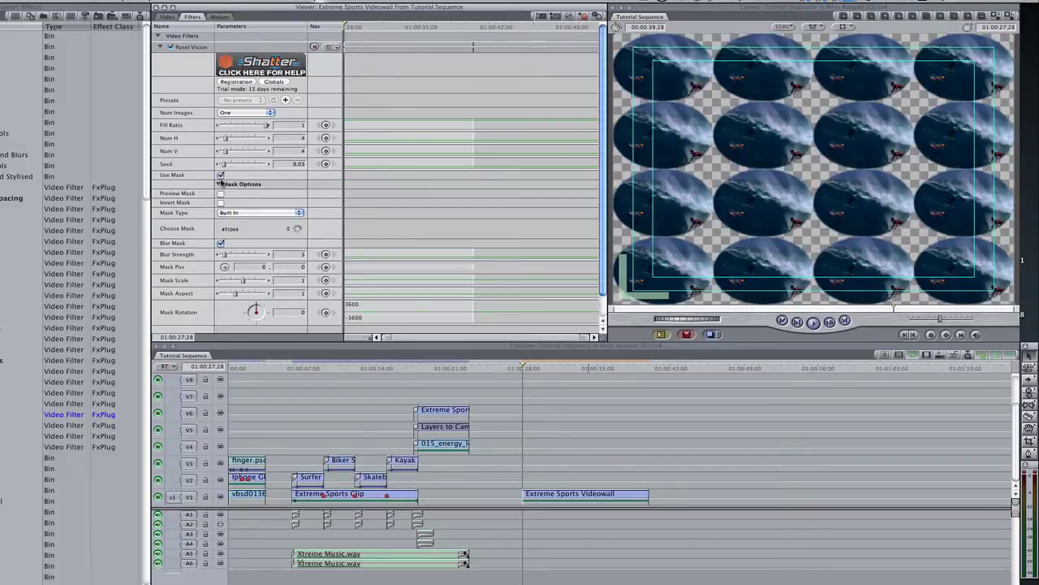
pyautogui.click(243, 229)
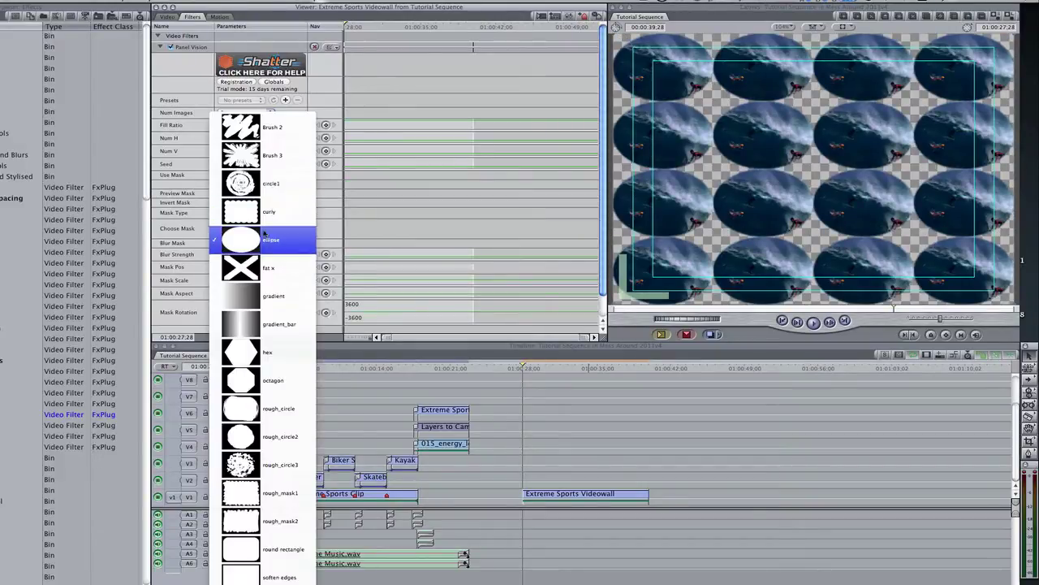
pyautogui.click(268, 575)
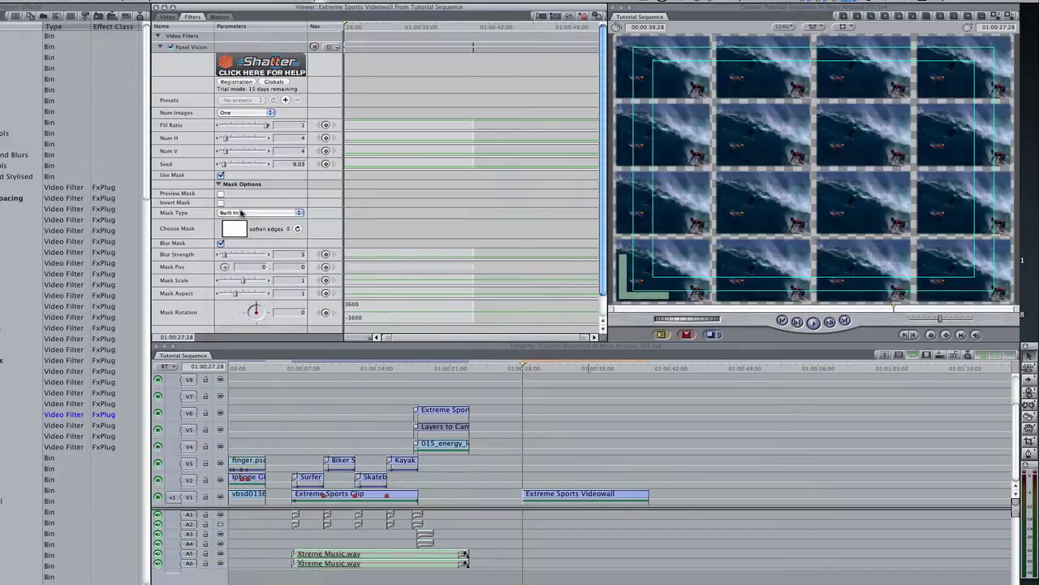
pyautogui.click(284, 281)
pyautogui.write('1.06')
pyautogui.press('Return')
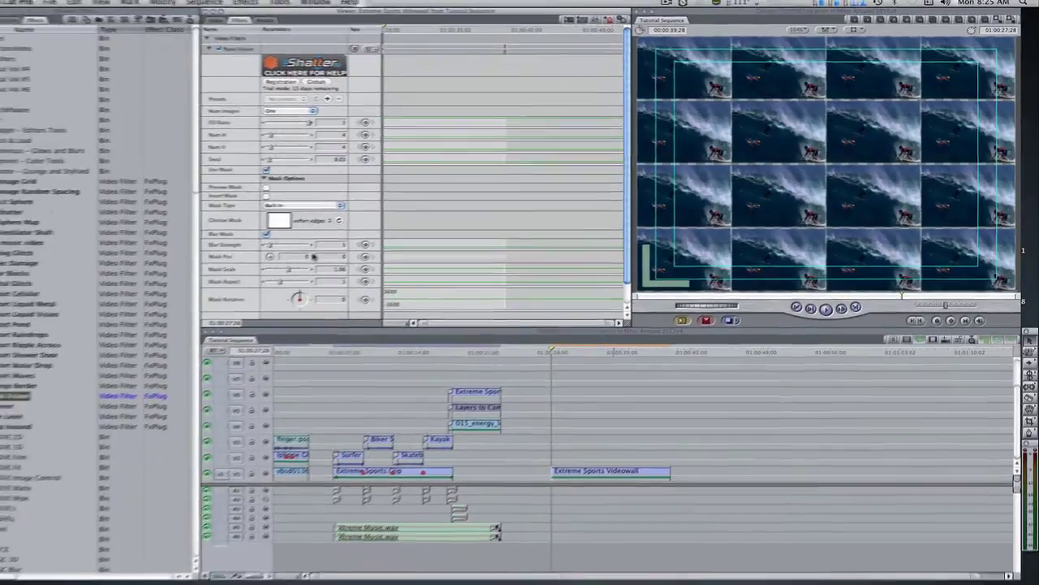
# Add the C2 Shatter Wrap Around filter to the videowall clip's Filters
pyautogui.click(162, 46)
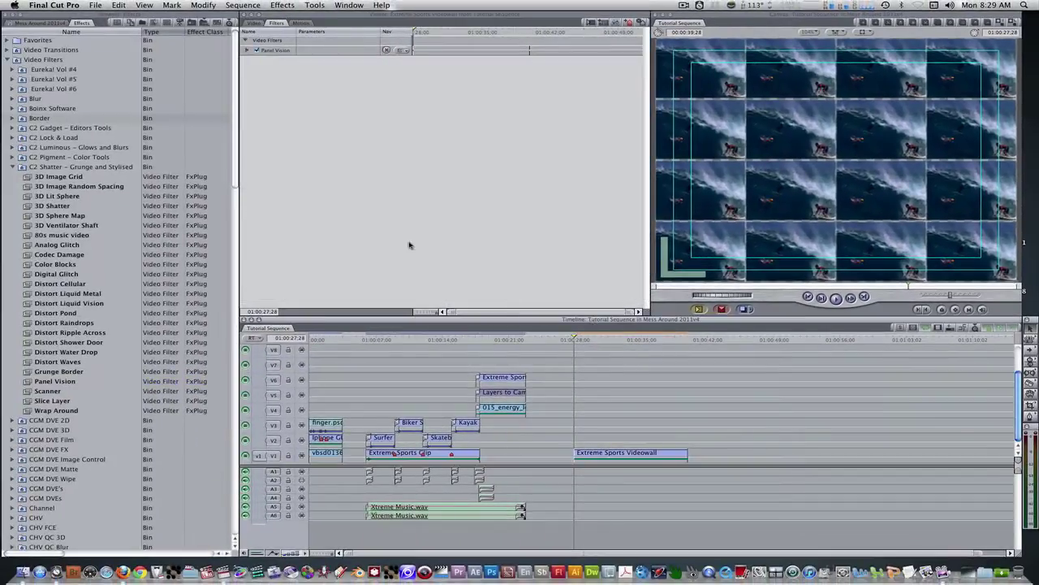
pyautogui.click(77, 31)
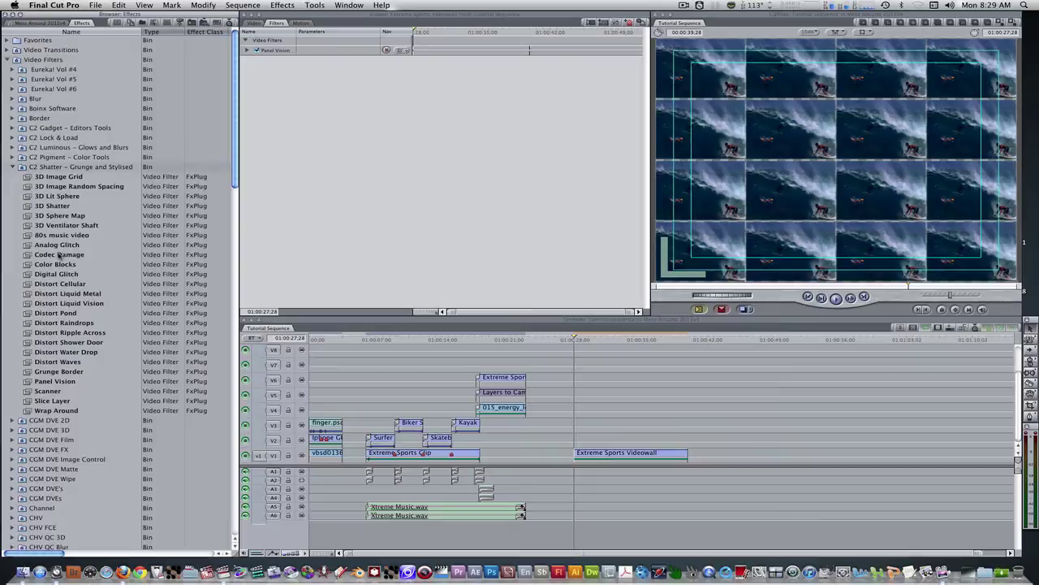
pyautogui.moveTo(57, 410); pyautogui.dragTo(407, 256)
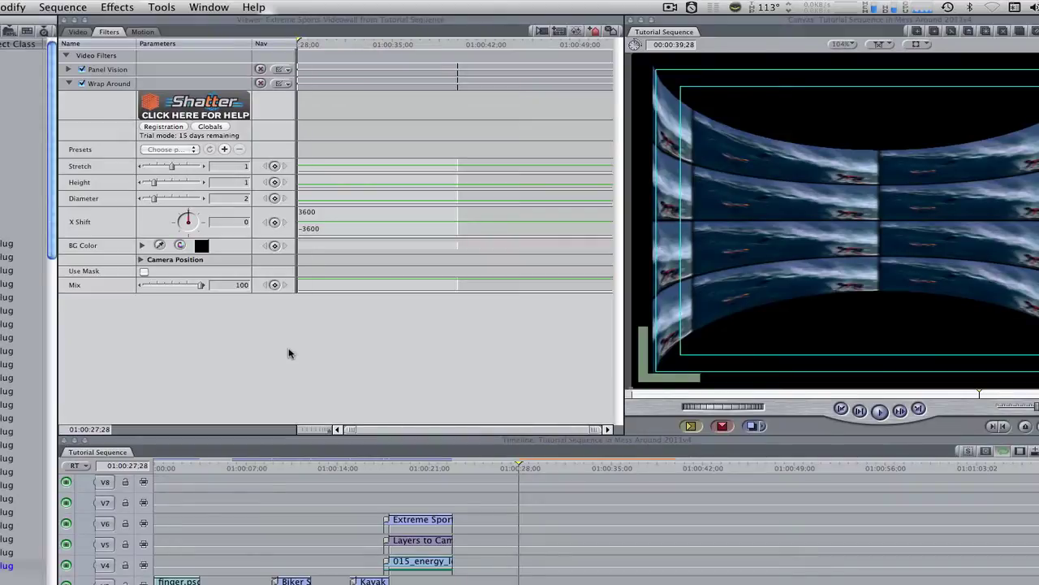
# Set the Wrap Around Height to 3.5 and Diameter to 2.8
pyautogui.click(238, 182)
pyautogui.write('3.5')
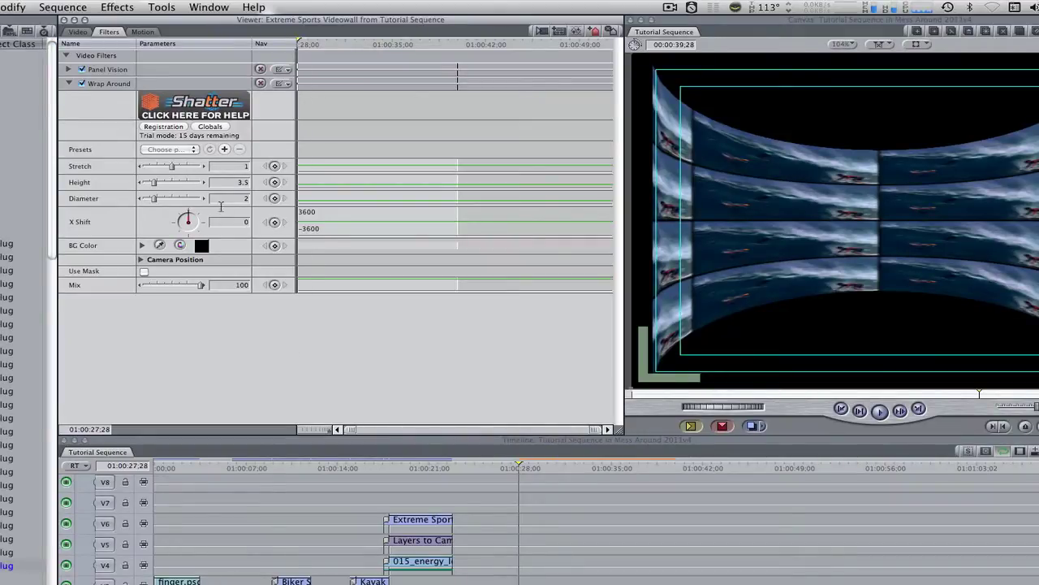
pyautogui.click(239, 198)
pyautogui.write('2.8')
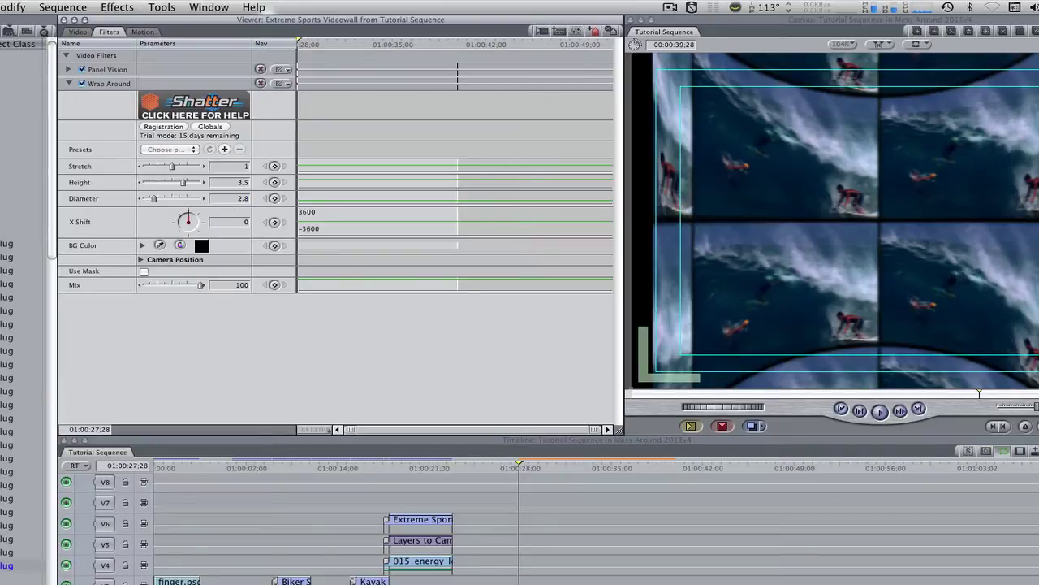
pyautogui.press('Return')
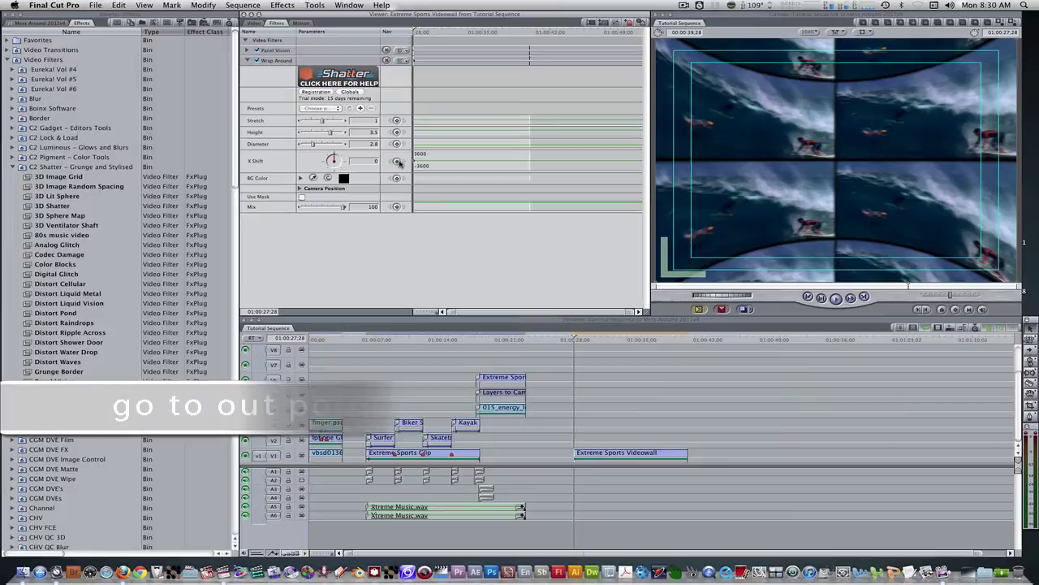
# At the videowall's out point, keyframe the Wrap Around X Shift at 720
pyautogui.hotkey('shift', 'o')
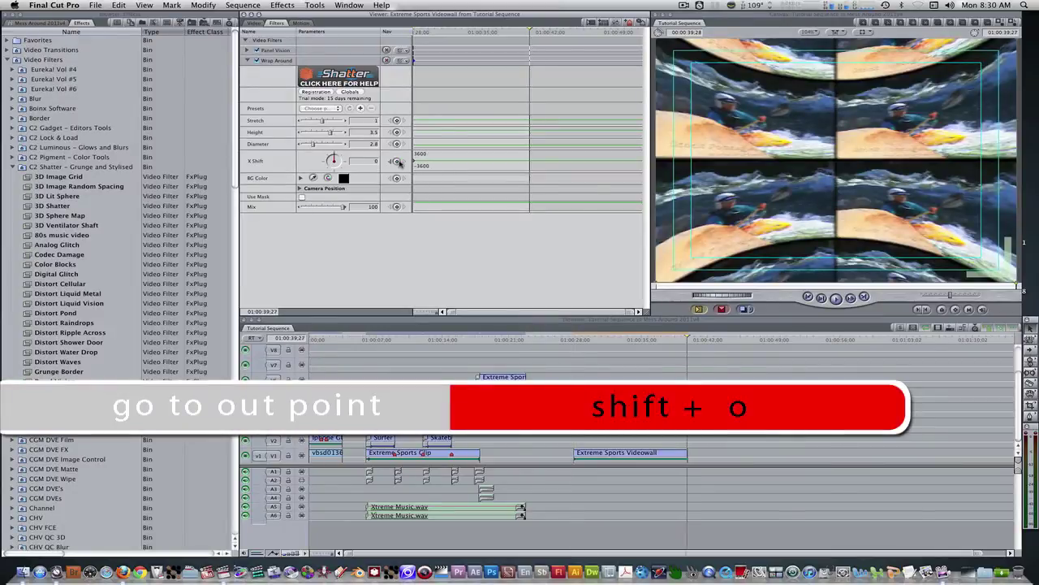
pyautogui.click(375, 161)
pyautogui.write('72')
pyautogui.press('Return')
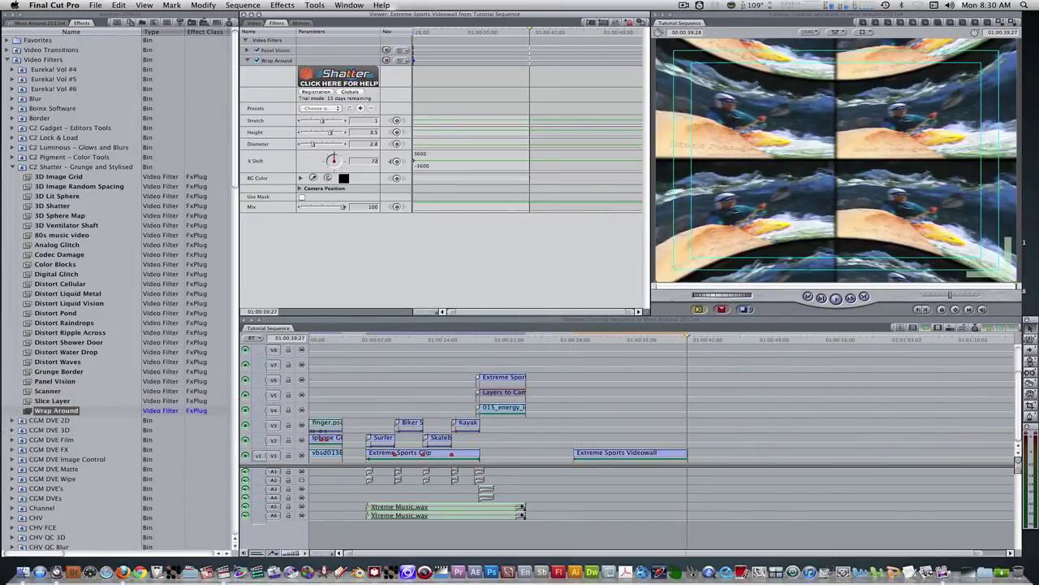
pyautogui.write('0')
pyautogui.press('Return')
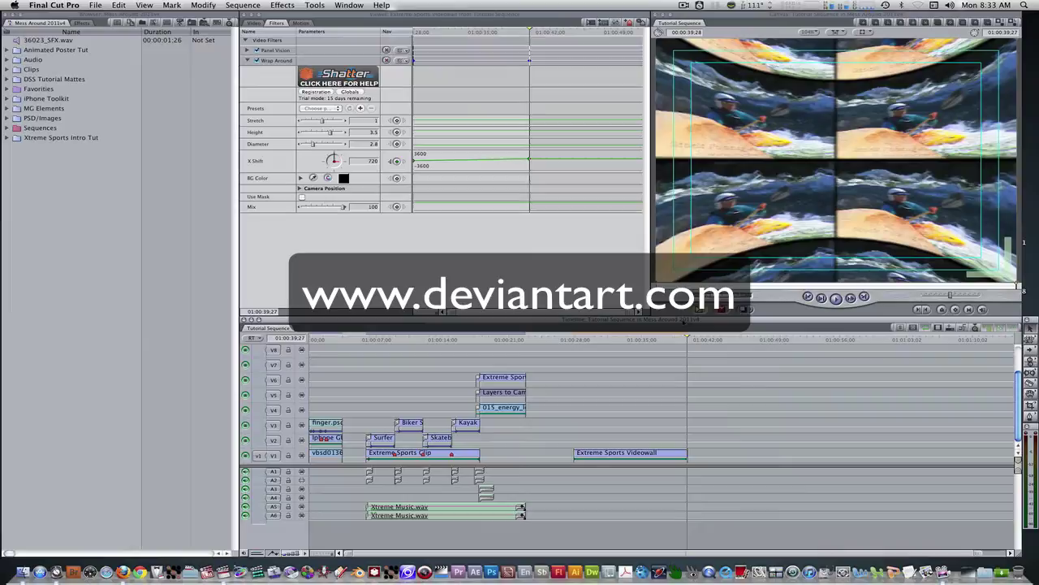
# Select Extreme Titles.psd in the Xtreme Sports Intro Tut bin and duplicate it with Option+D
pyautogui.click(127, 275)
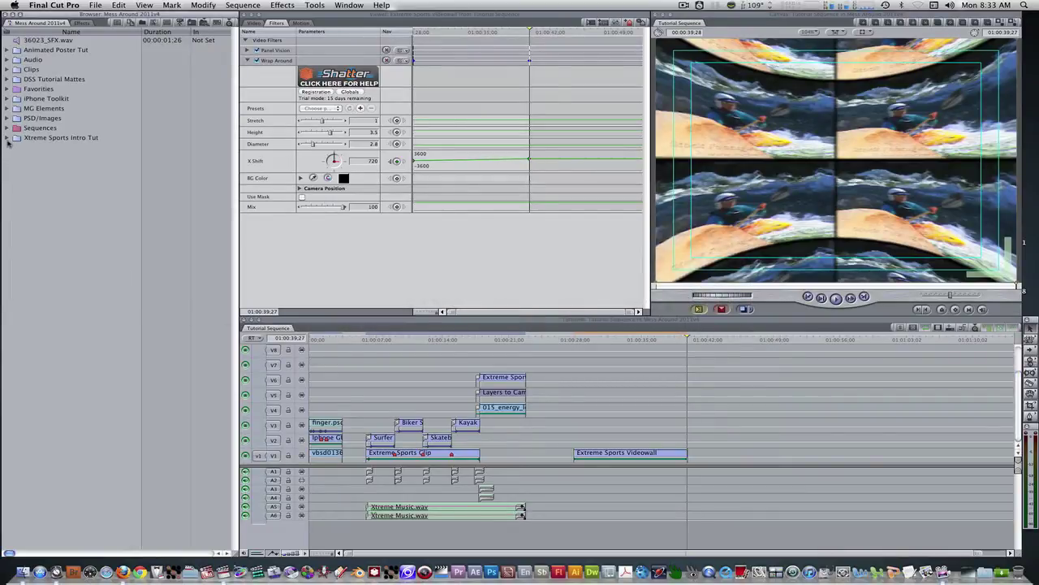
pyautogui.click(7, 139)
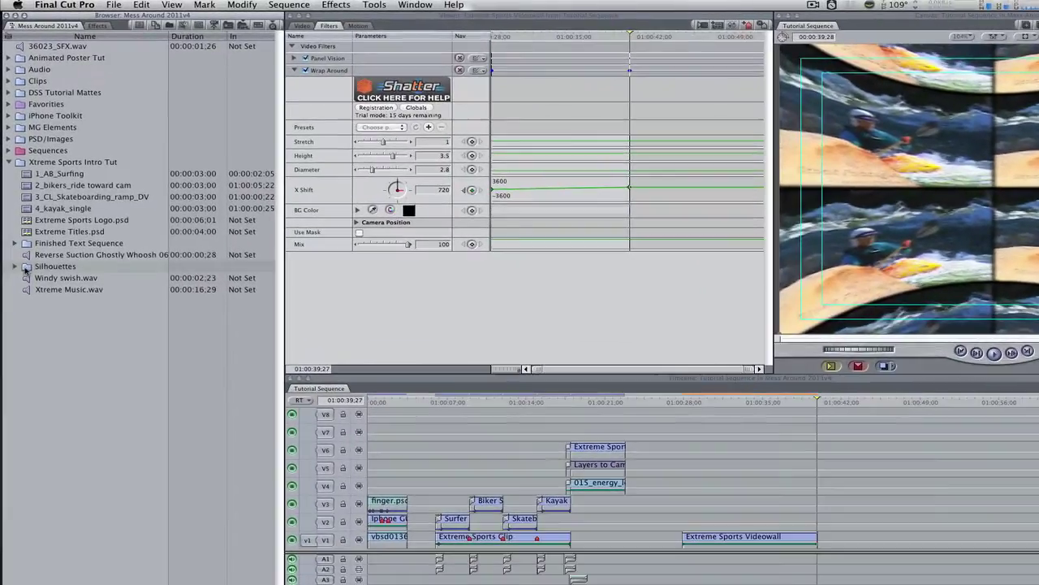
pyautogui.click(22, 228)
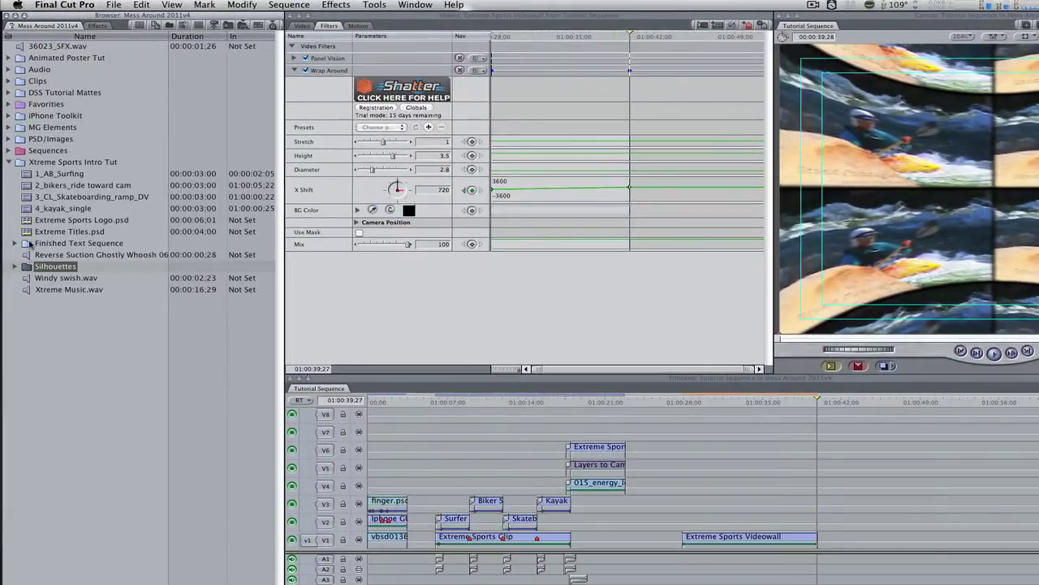
pyautogui.click(30, 232)
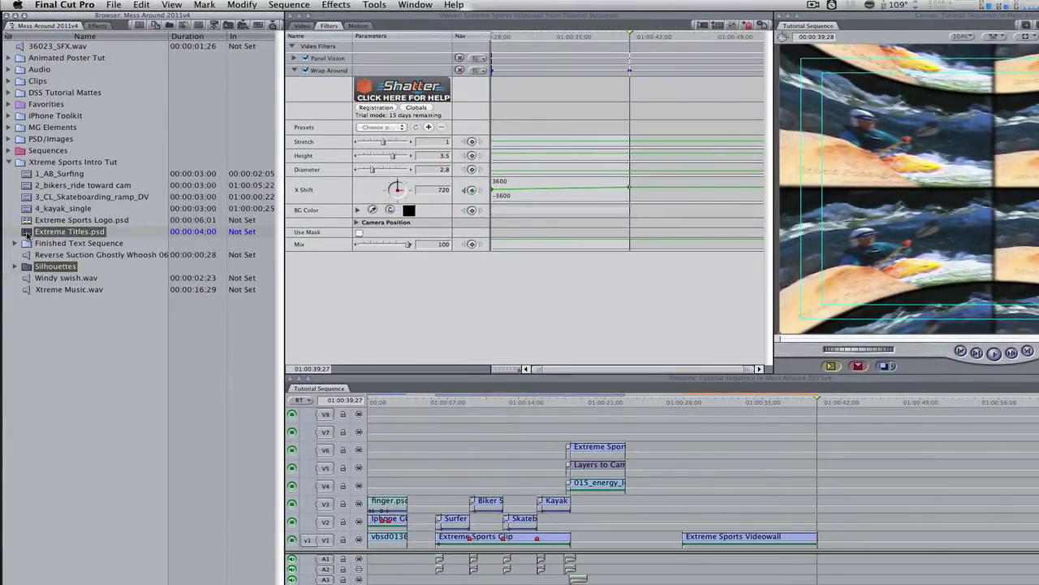
pyautogui.click(30, 338)
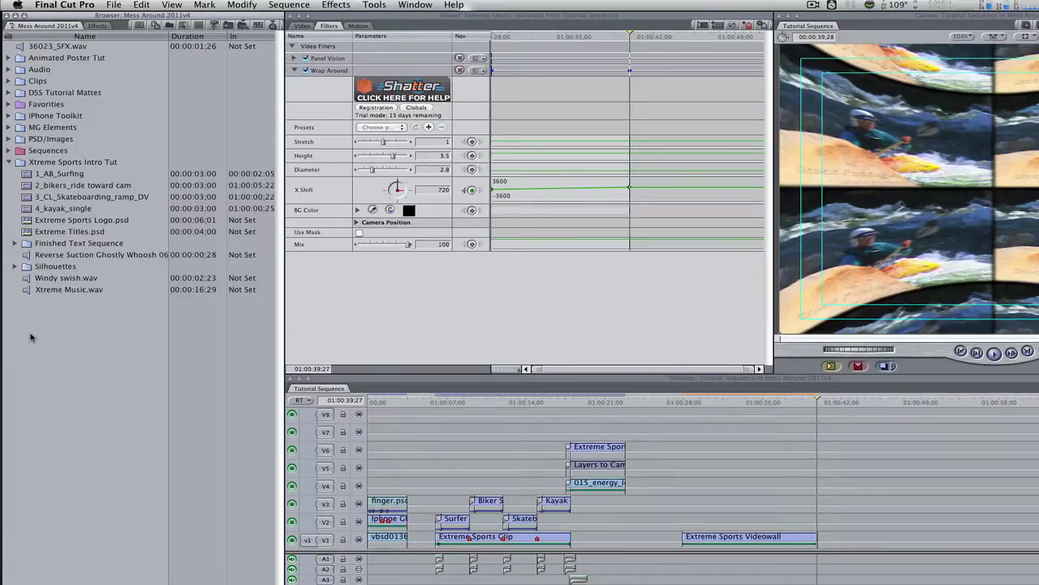
pyautogui.click(30, 232)
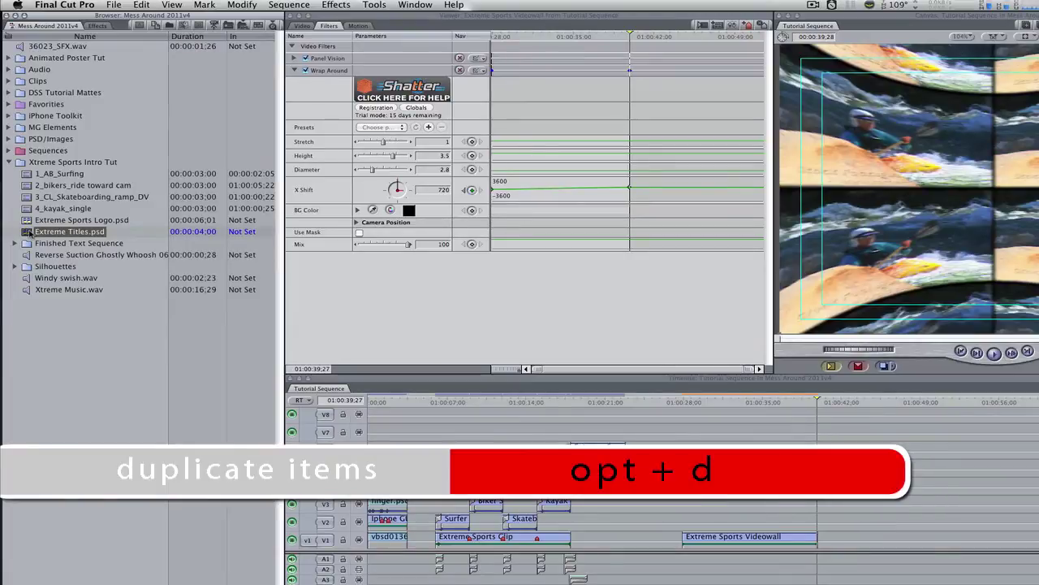
pyautogui.hotkey('alt', 'd')
pyautogui.hotkey('alt', 'd')
pyautogui.hotkey('alt', 'd')
pyautogui.hotkey('alt', 'd')
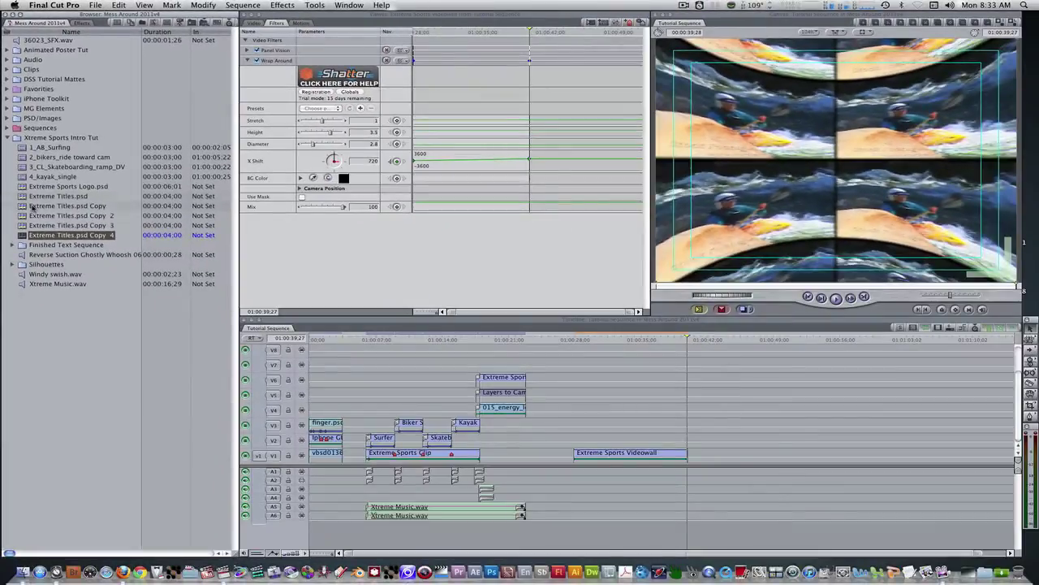
# Solo the KAYAKING layer in the first Extreme Titles.psd Copy
pyautogui.click(29, 243)
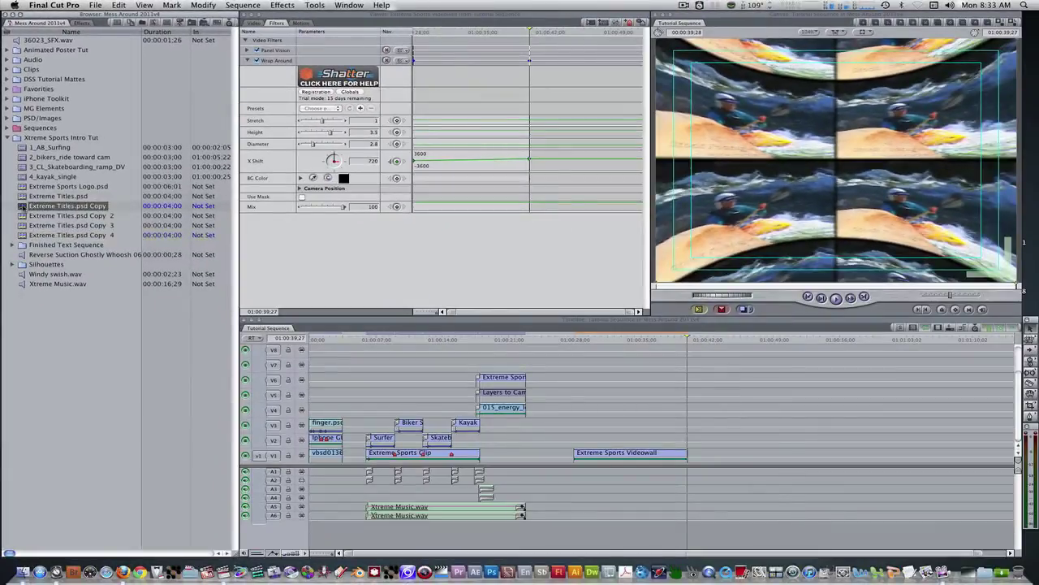
pyautogui.doubleClick(24, 208)
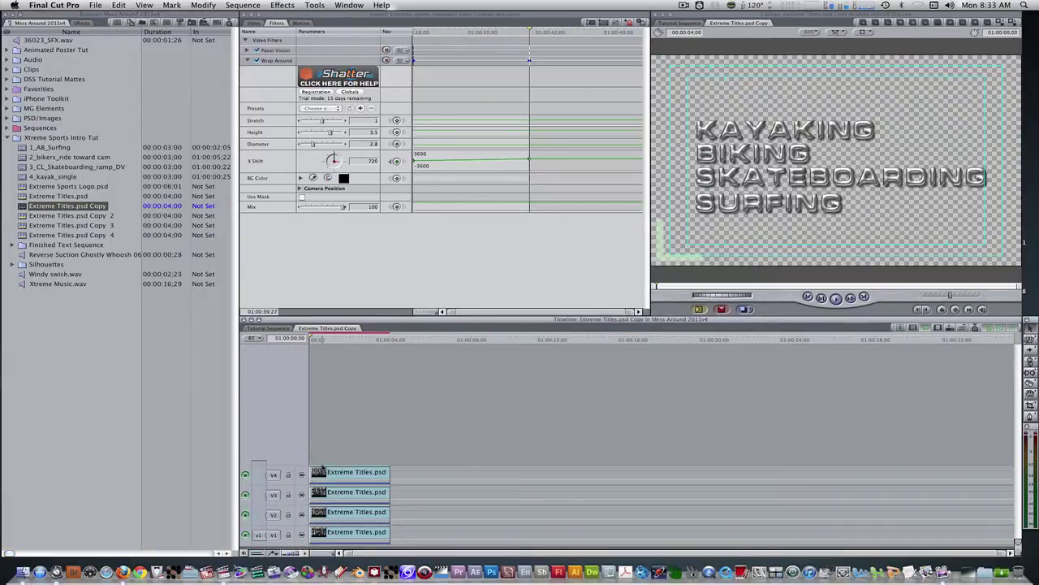
pyautogui.click(325, 473)
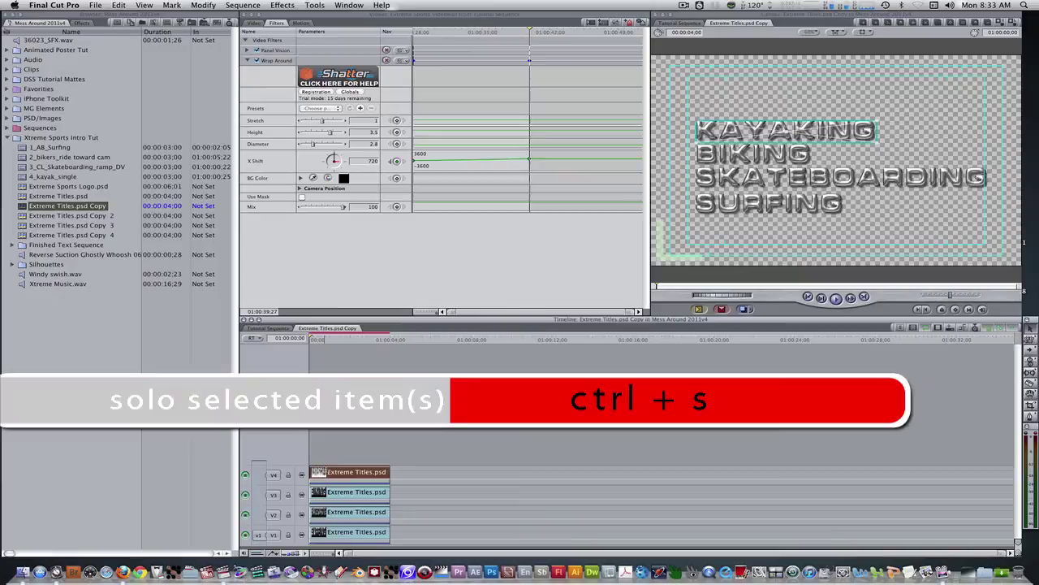
pyautogui.hotkey('ctrl', 's')
pyautogui.hotkey('ctrl', 'w')
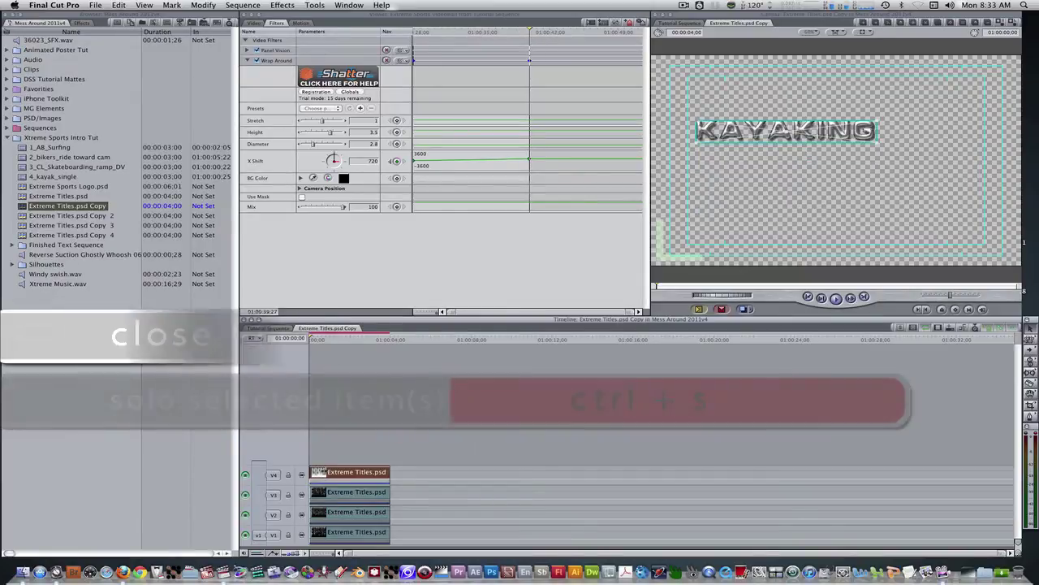
# Solo the BIKING layer in Extreme Titles.psd Copy 2
pyautogui.click(49, 215)
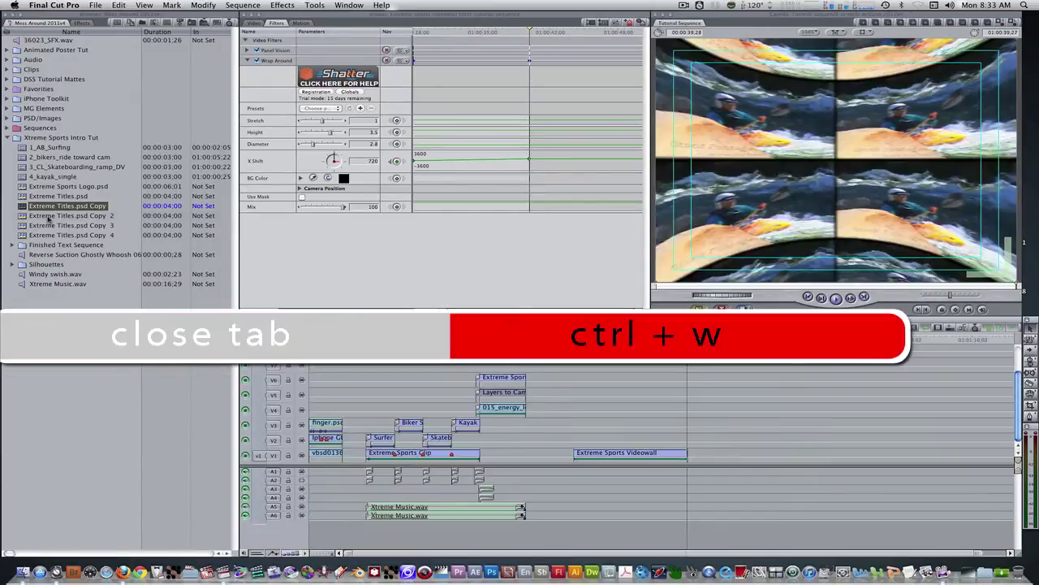
pyautogui.press('Return')
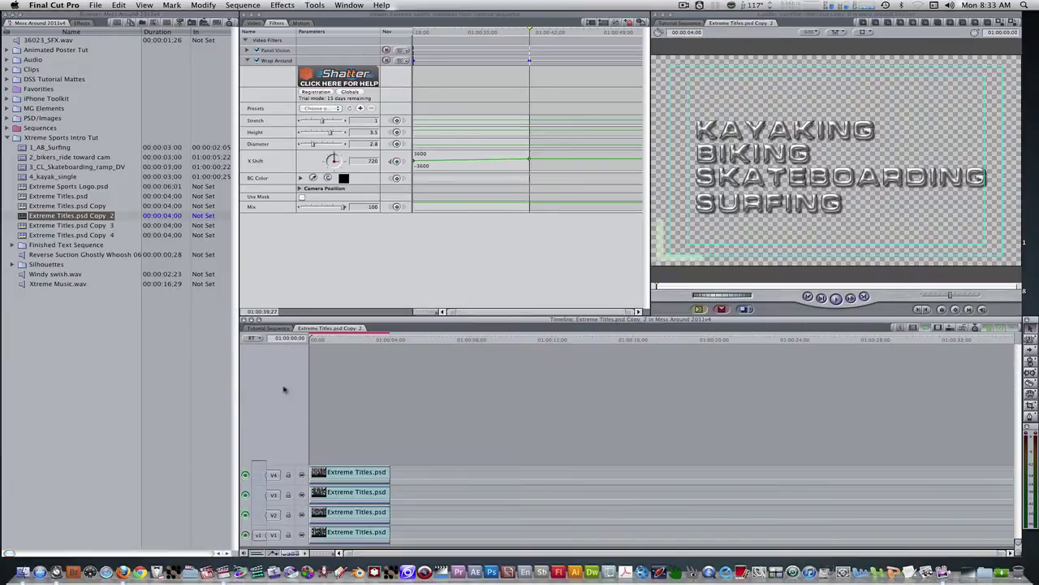
pyautogui.click(369, 497)
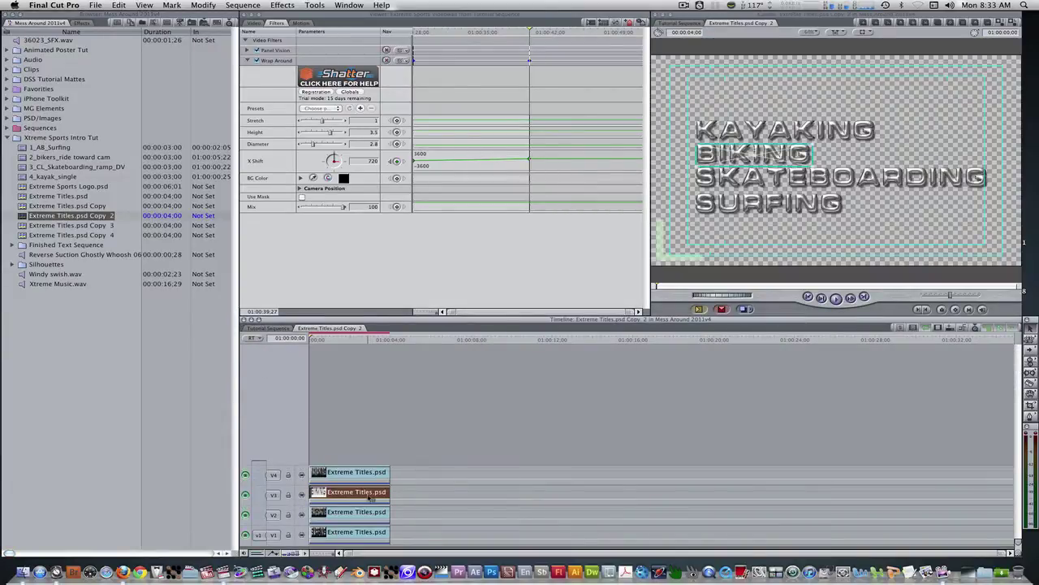
pyautogui.hotkey('ctrl', 's')
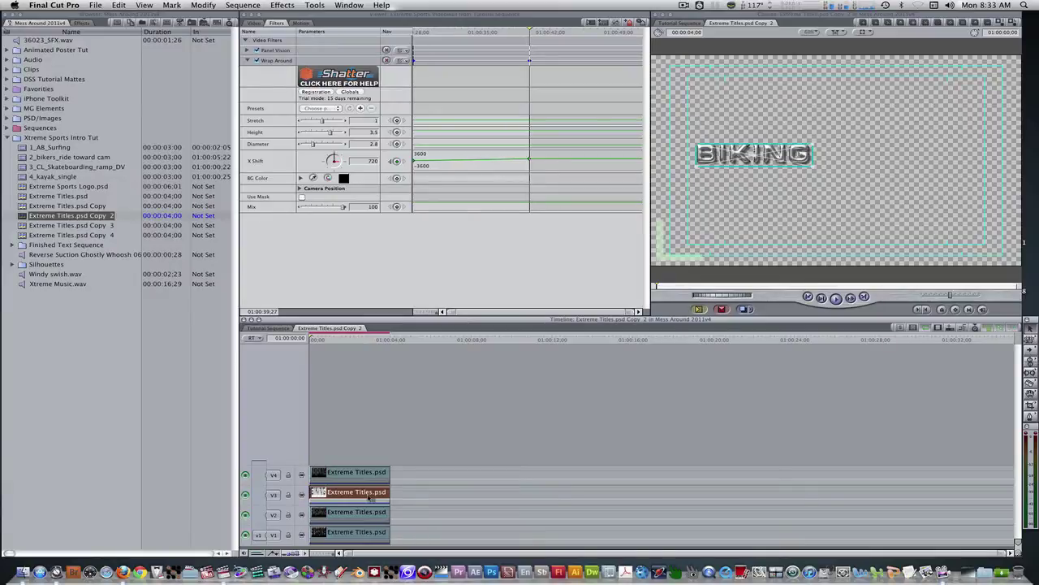
pyautogui.hotkey('ctrl', 'w')
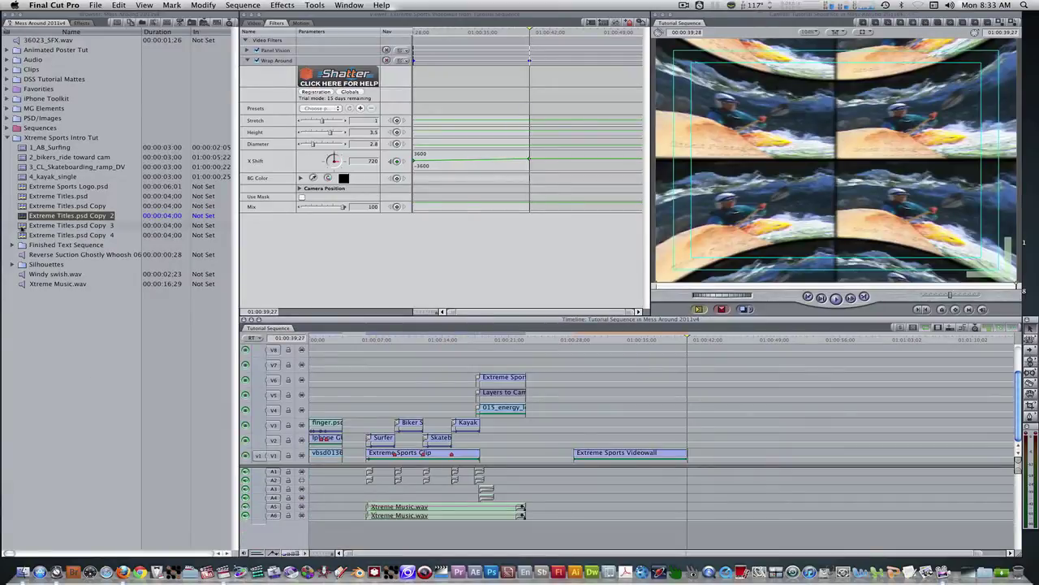
# Solo the SKATEBOARDING layer in Extreme Titles.psd Copy 3
pyautogui.click(22, 228)
pyautogui.doubleClick(122, 226)
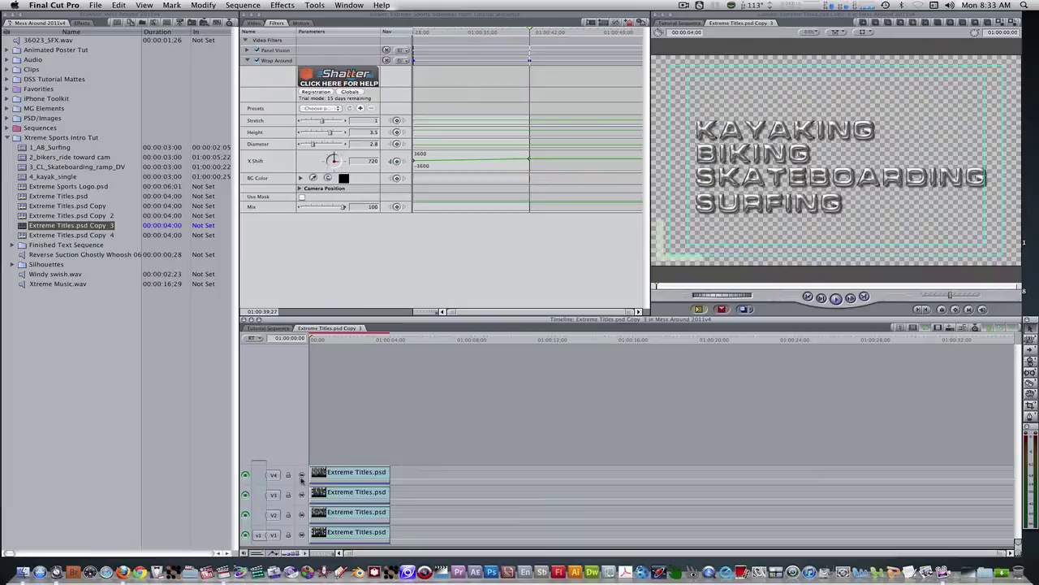
pyautogui.click(341, 514)
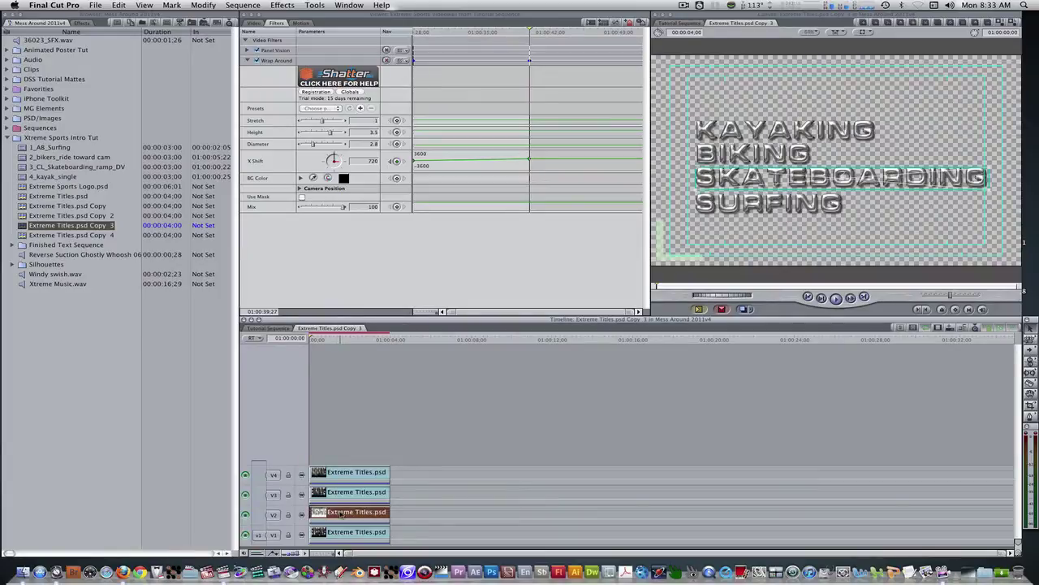
pyautogui.hotkey('ctrl', 's')
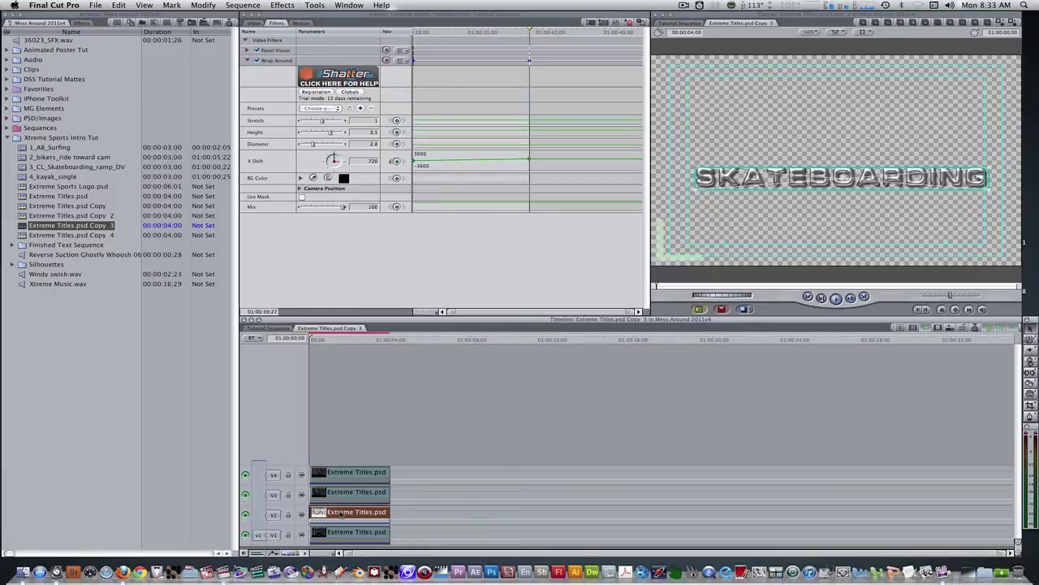
pyautogui.hotkey('ctrl', 'w')
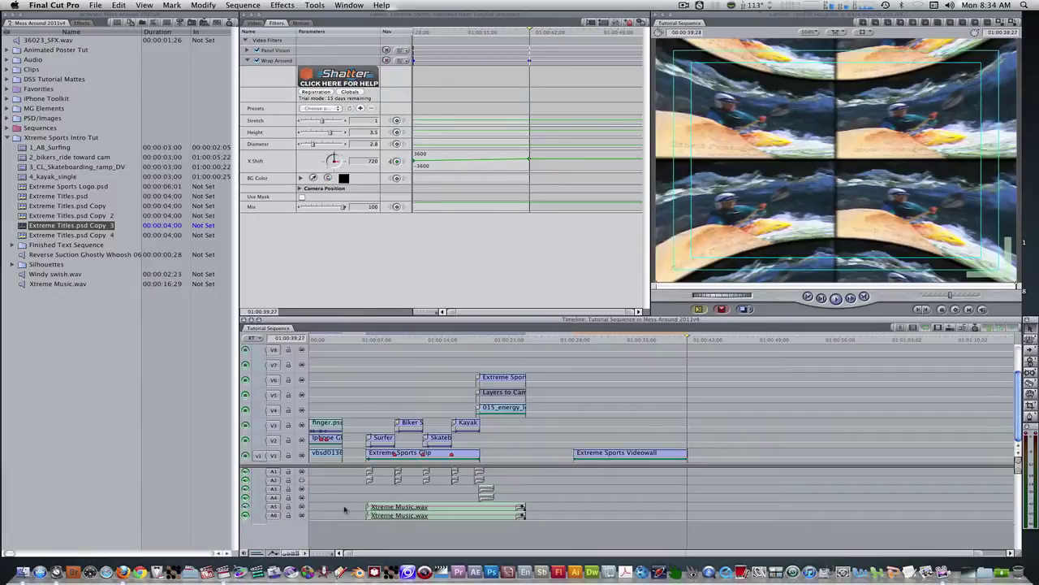
# Solo the SURFING layer in Extreme Titles.psd Copy 4
pyautogui.doubleClick(24, 235)
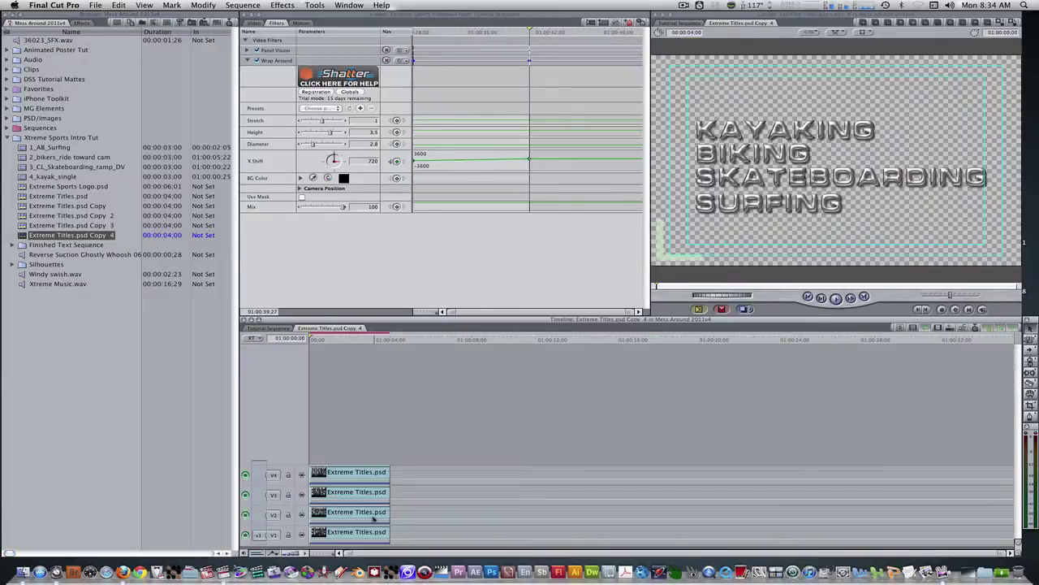
pyautogui.click(371, 532)
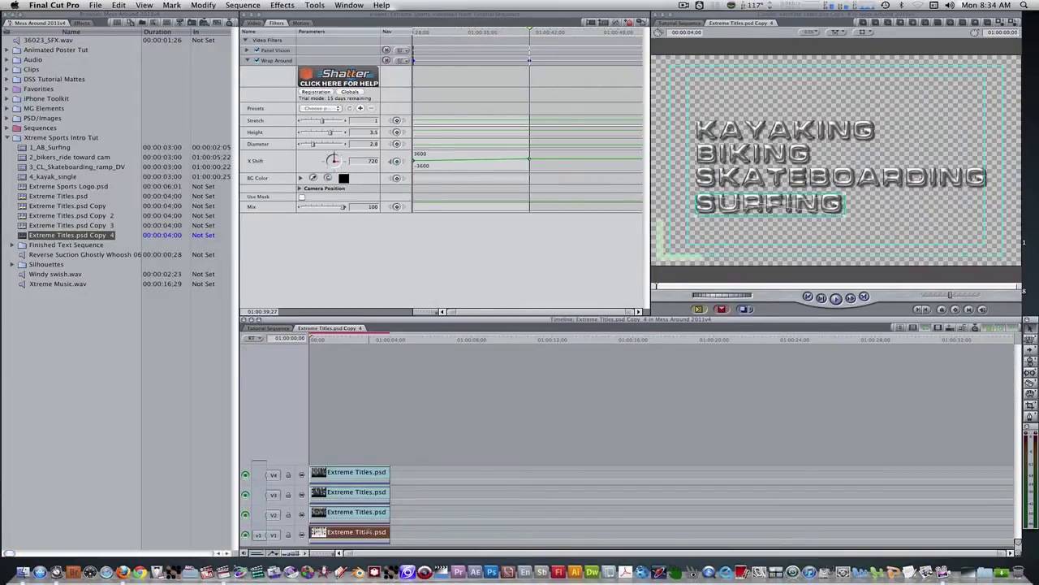
pyautogui.hotkey('ctrl', 's')
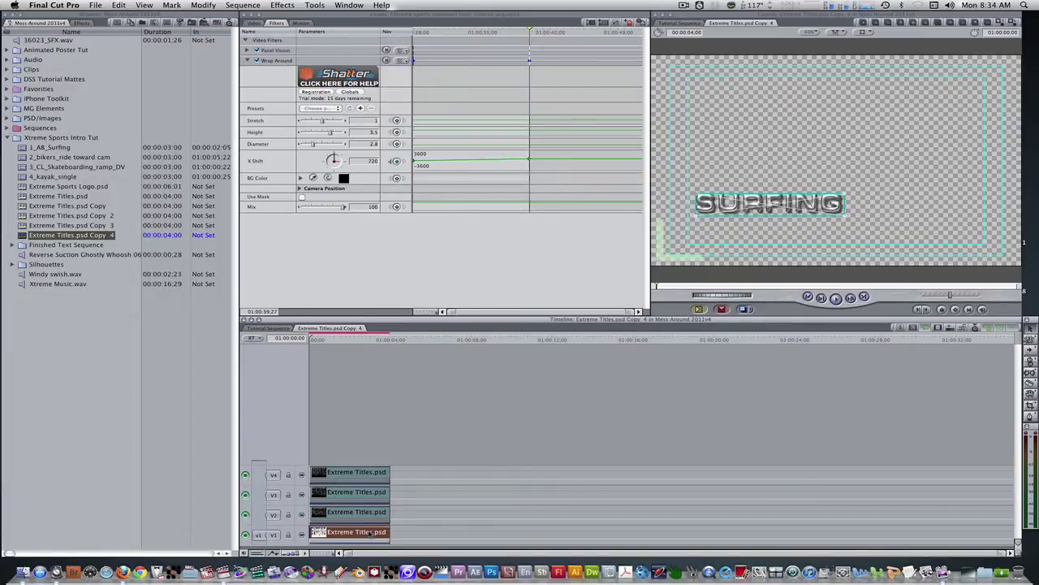
# Rename the first two title copies 'Kayaking Text' and 'Biking Text'
pyautogui.hotkey('ctrl', 'w')
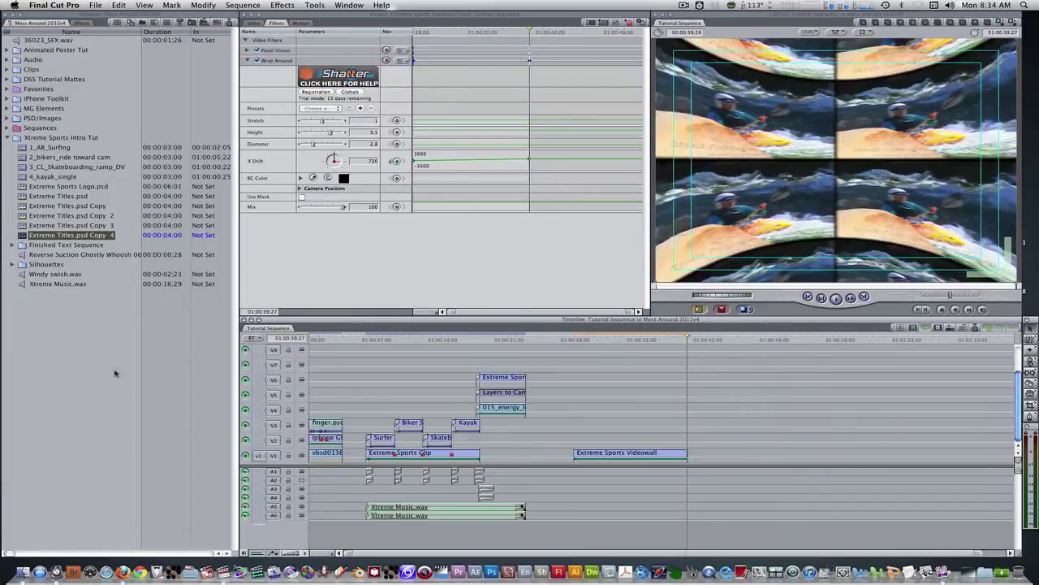
pyautogui.hotkey('ctrl', '4')
pyautogui.press('Up')
pyautogui.press('Up')
pyautogui.press('Up')
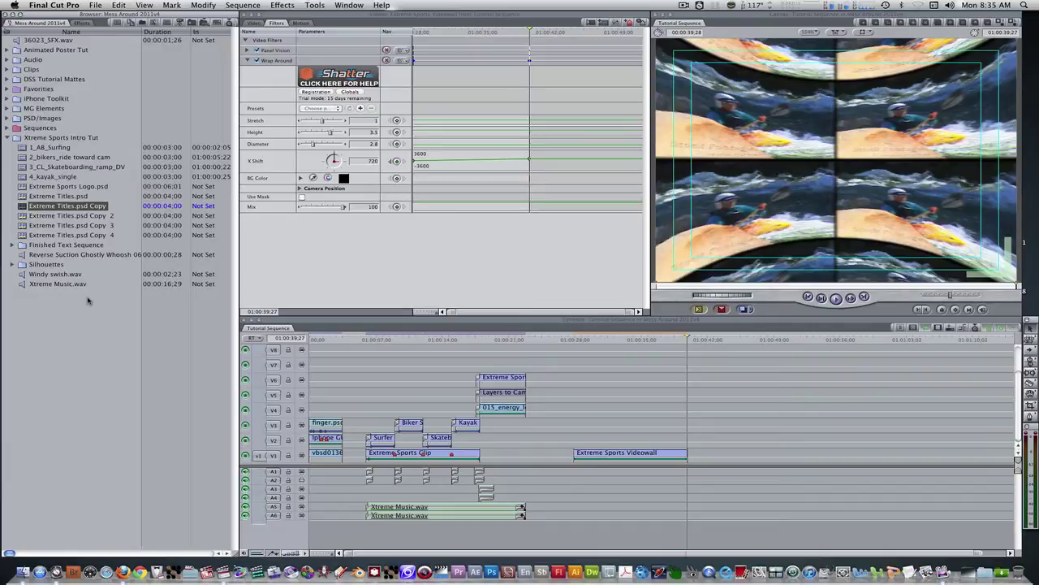
pyautogui.press('Return')
pyautogui.write('Kayaking Text')
pyautogui.press('Tab')
pyautogui.write('Biking Text')
pyautogui.press('Return')
# Rename Copy 3 and Copy 4 'Skateboarding Text' and 'Surfing Text'
pyautogui.click(52, 217)
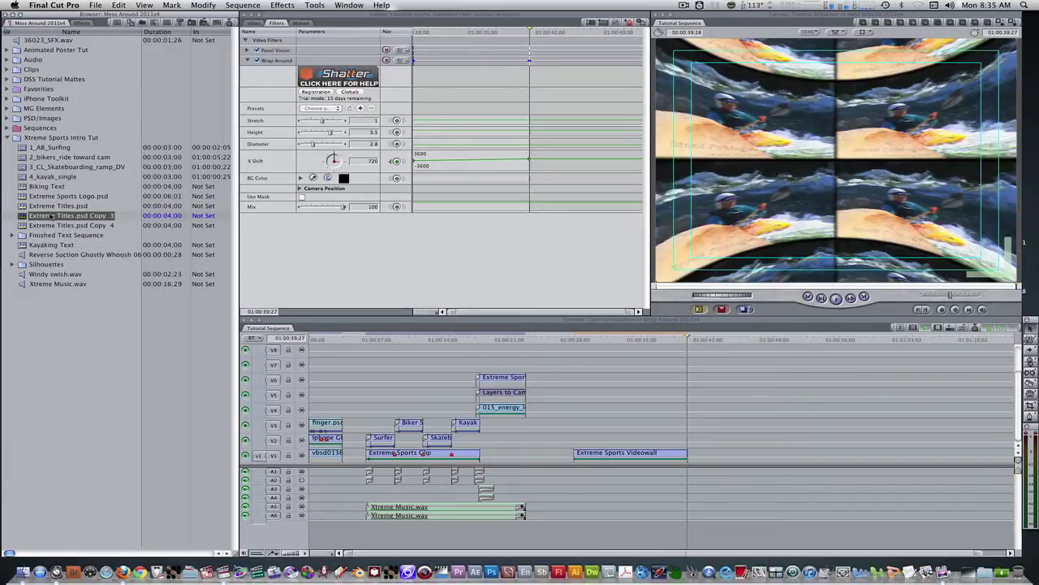
pyautogui.press('Return')
pyautogui.write('Skateboarding Text')
pyautogui.press('Tab')
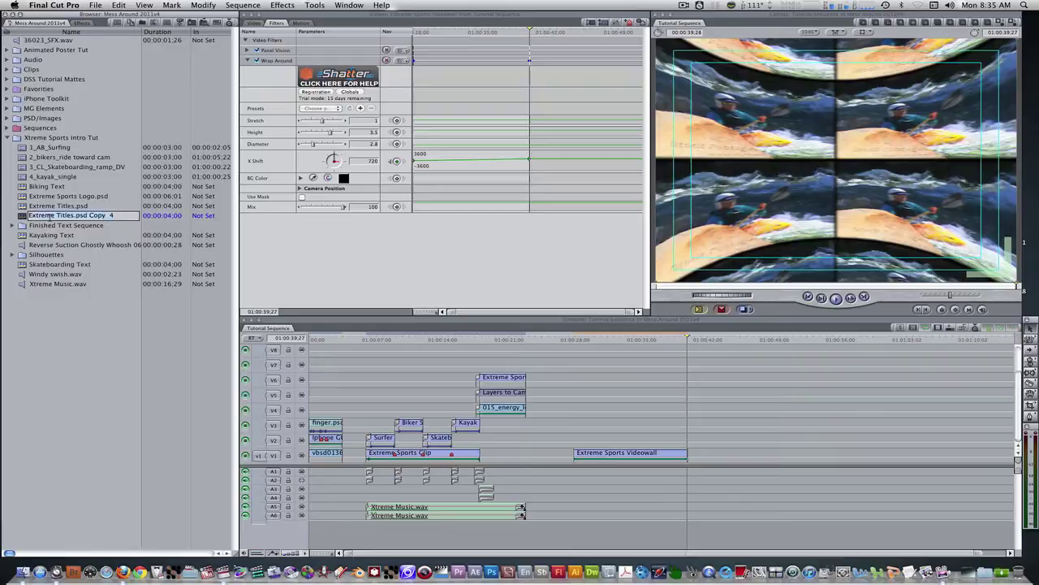
pyautogui.write('Surfing Text')
pyautogui.press('Return')
# Create a 'Text Sequences' bin and move the four text items into it
pyautogui.rightClick(59, 133)
pyautogui.click(89, 178)
pyautogui.write('Text')
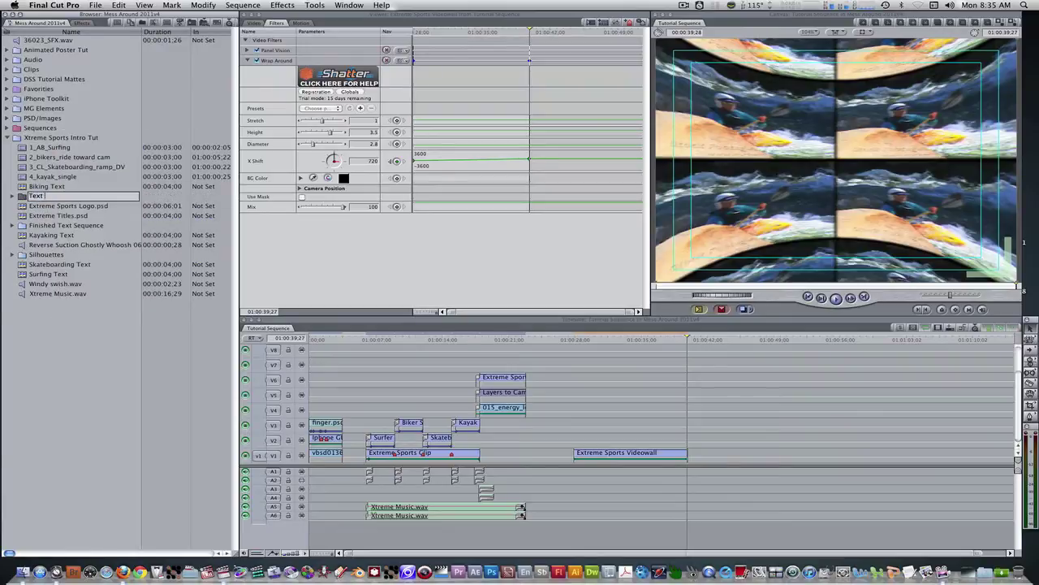
pyautogui.write(' Sequences')
pyautogui.press('Return')
pyautogui.click(48, 186)
pyautogui.keyDown('super'); pyautogui.click(61, 255); pyautogui.keyUp('super')
pyautogui.keyDown('super'); pyautogui.click(49, 264); pyautogui.keyUp('super')
pyautogui.keyDown('super'); pyautogui.click(52, 225); pyautogui.keyUp('super')
pyautogui.moveTo(51, 225); pyautogui.dragTo(45, 274)
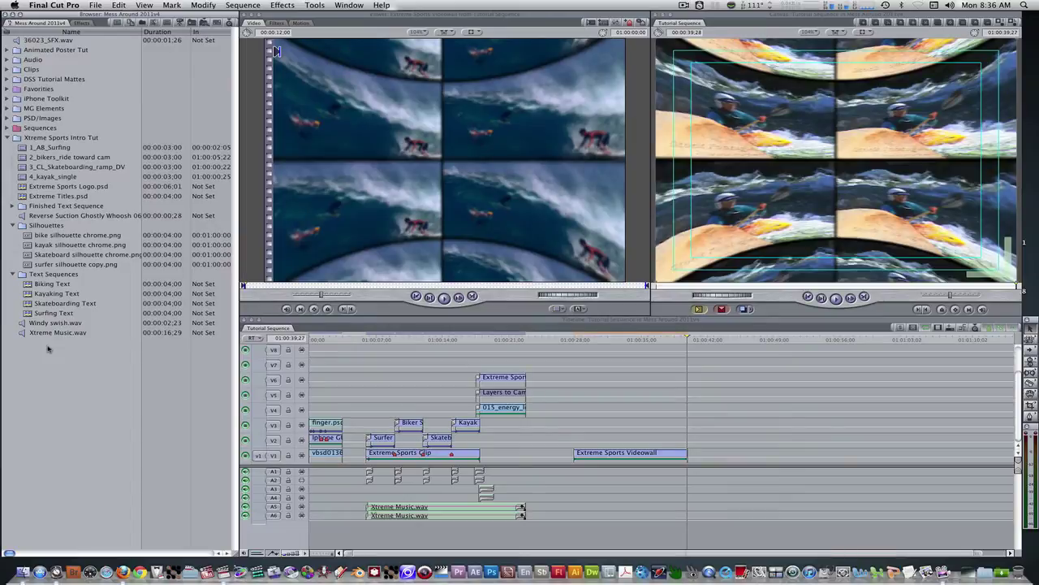
# Give the surfer silhouette a 3-second duration and place it on the timeline over the videowall
pyautogui.moveTo(28, 266); pyautogui.dragTo(409, 236)
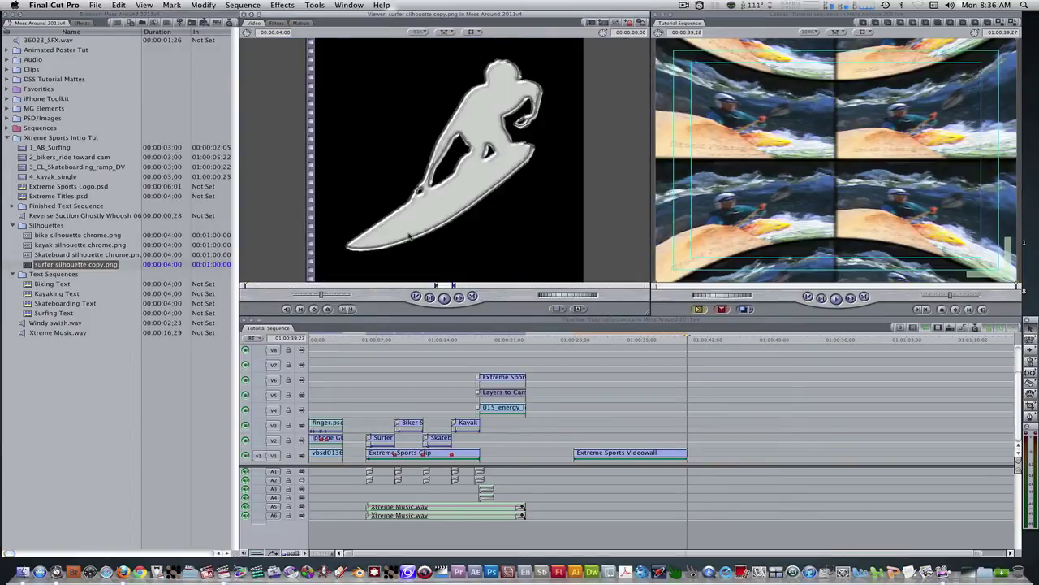
pyautogui.click(280, 33)
pyautogui.write('3')
pyautogui.press('Return')
pyautogui.moveTo(398, 137); pyautogui.dragTo(586, 440)
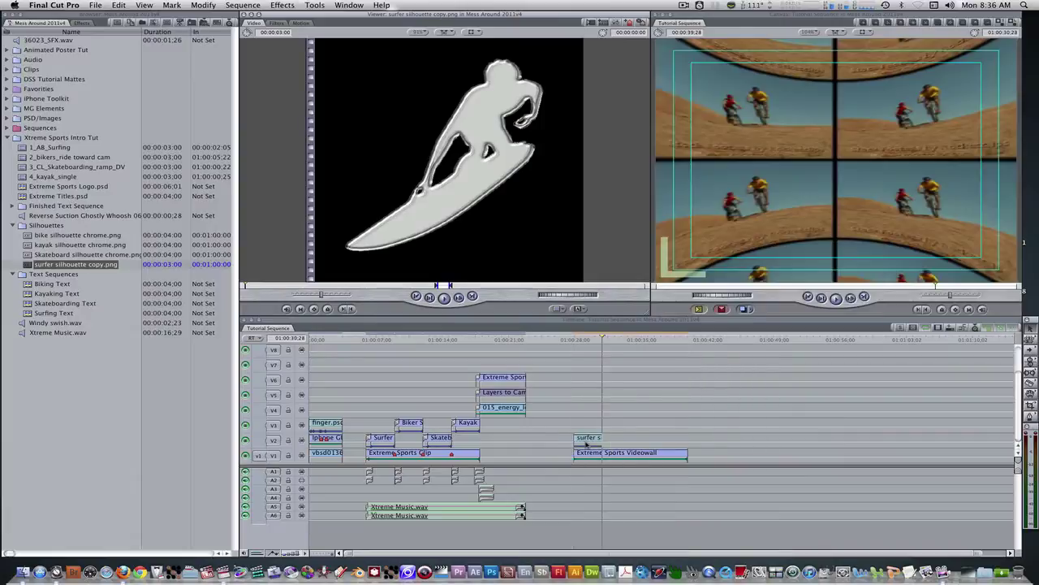
pyautogui.click(580, 340)
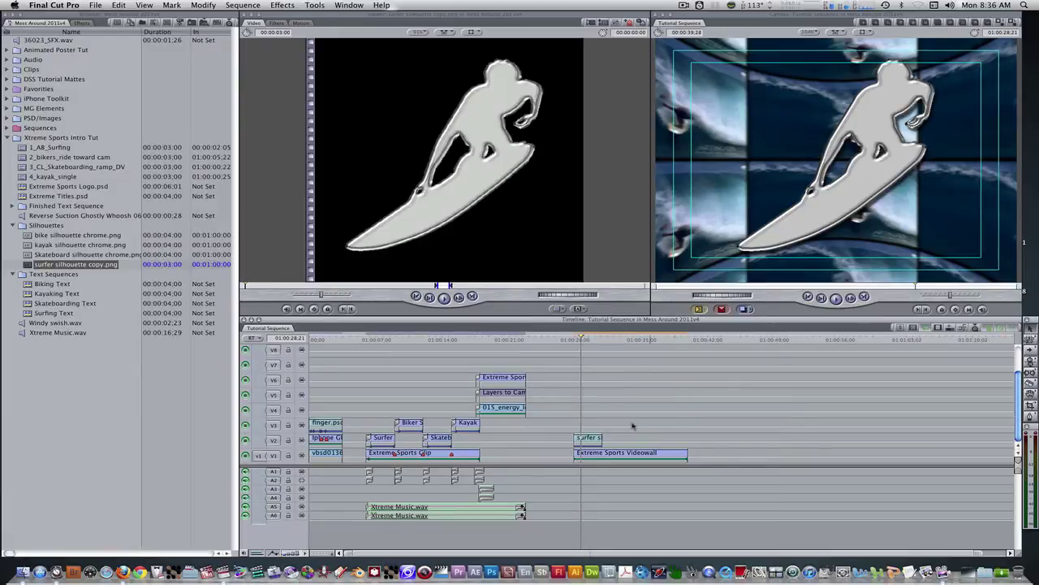
# Scale the surfer silhouette to 83 and raise it to center Y -19.16
pyautogui.doubleClick(586, 438)
pyautogui.moveTo(310, 51); pyautogui.dragTo(307, 51)
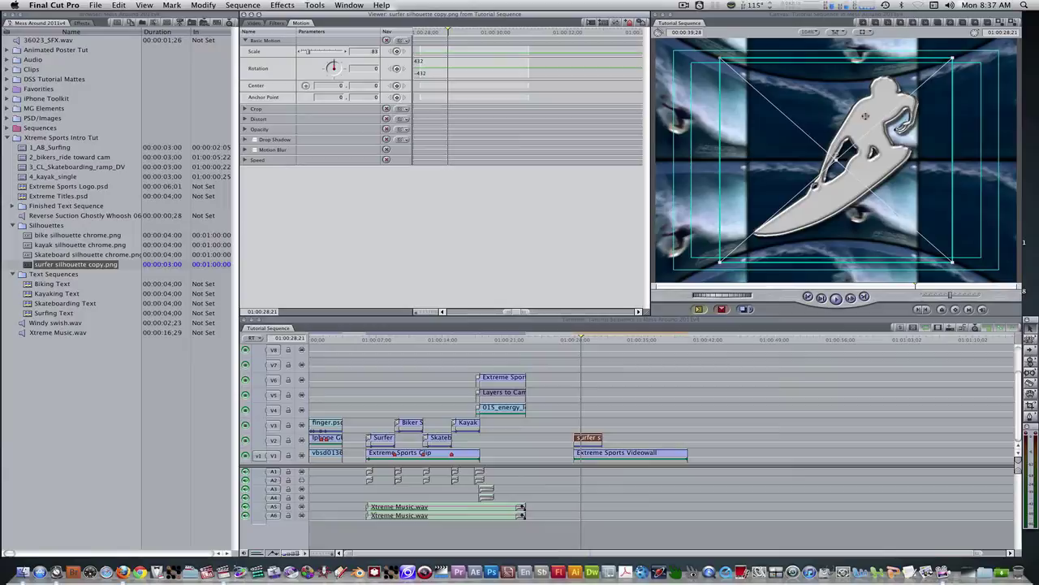
pyautogui.moveTo(815, 154); pyautogui.dragTo(815, 145)
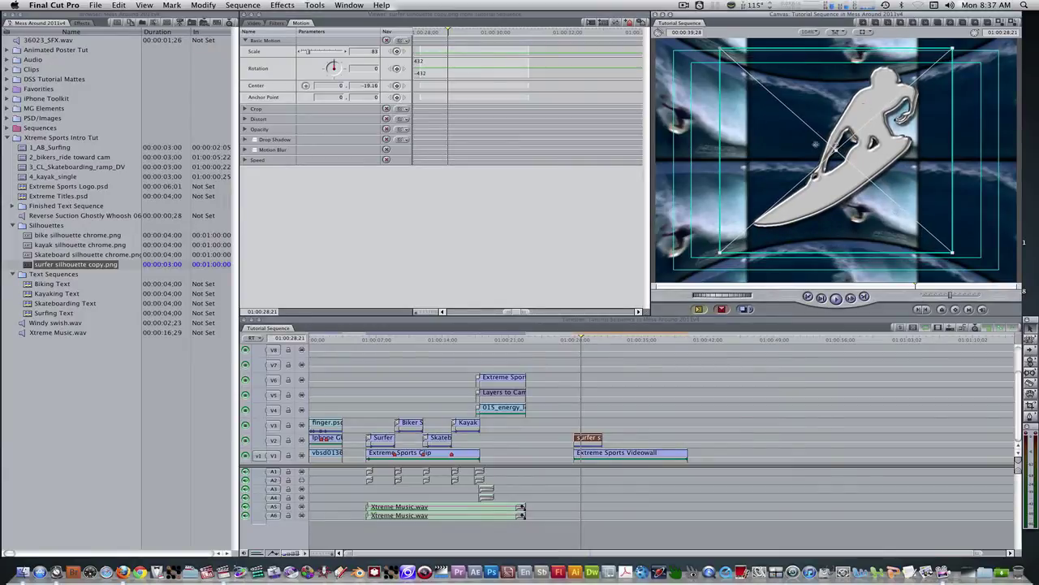
pyautogui.click(630, 526)
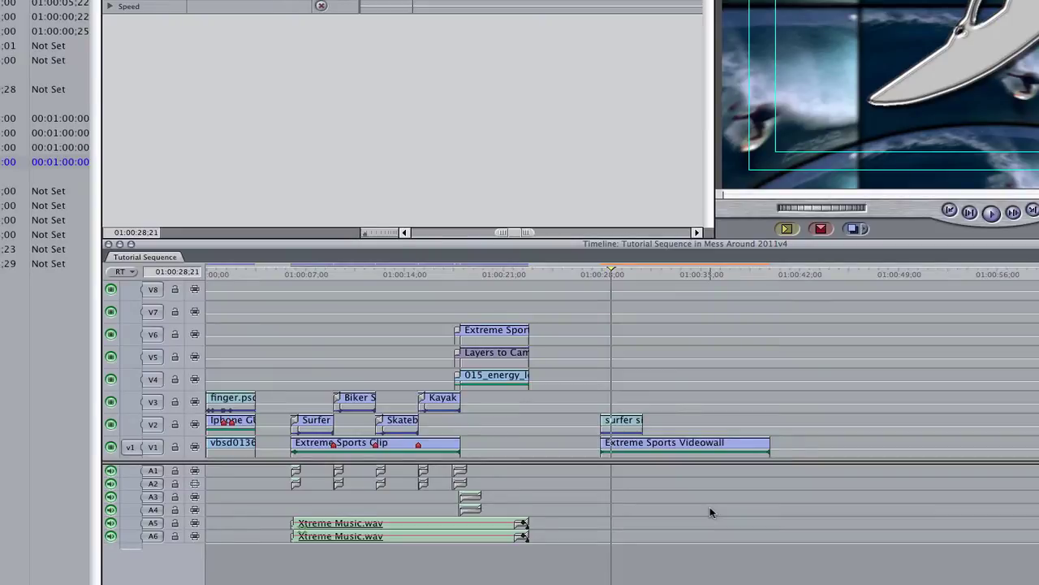
# Target V2 and superimpose Surfing Text above the surfer clip with F12
pyautogui.click(132, 446)
pyautogui.moveTo(132, 447); pyautogui.dragTo(134, 426)
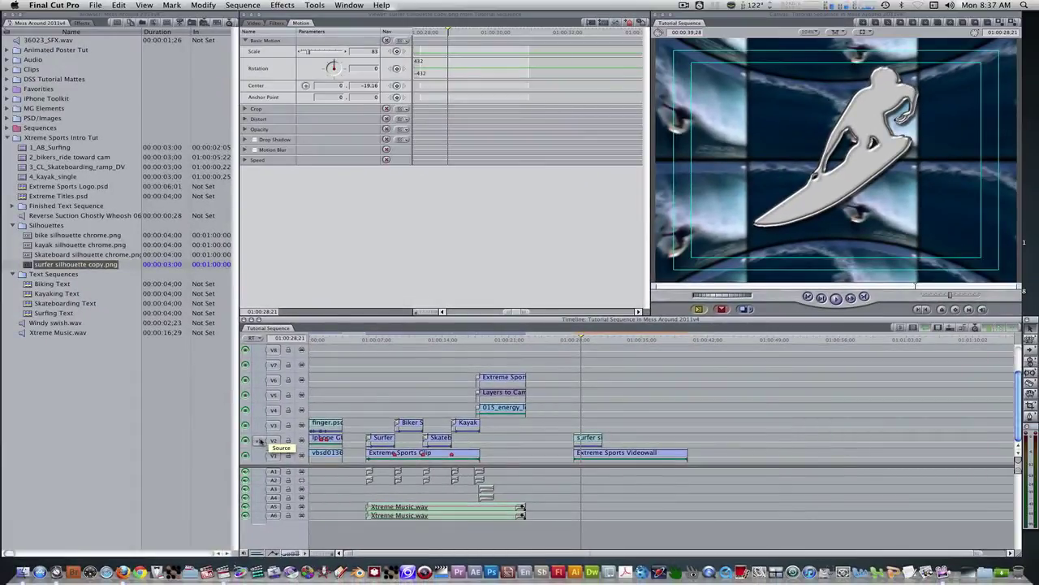
pyautogui.click(256, 24)
pyautogui.moveTo(33, 315); pyautogui.dragTo(354, 198)
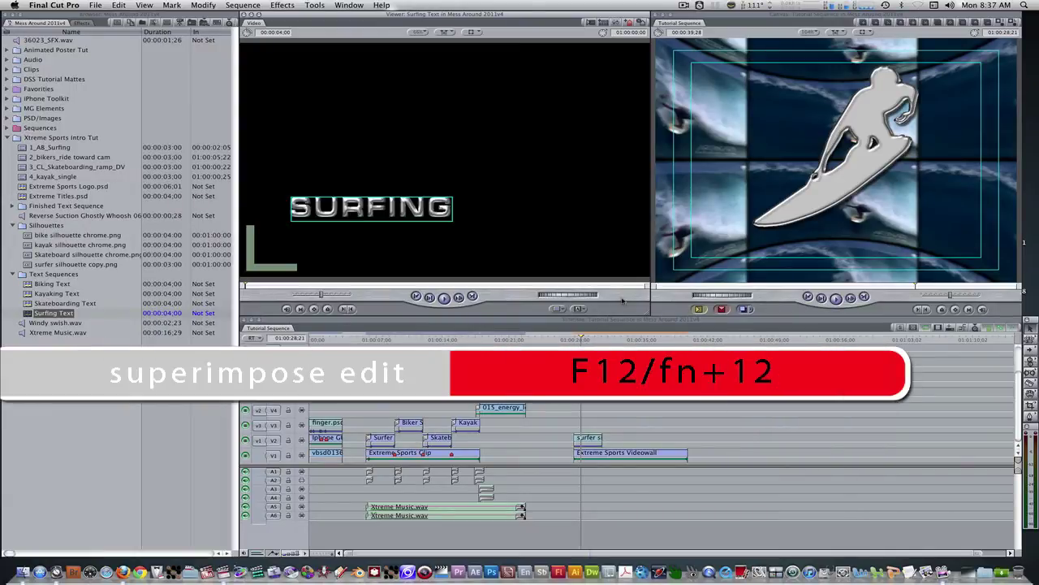
pyautogui.press('F12')
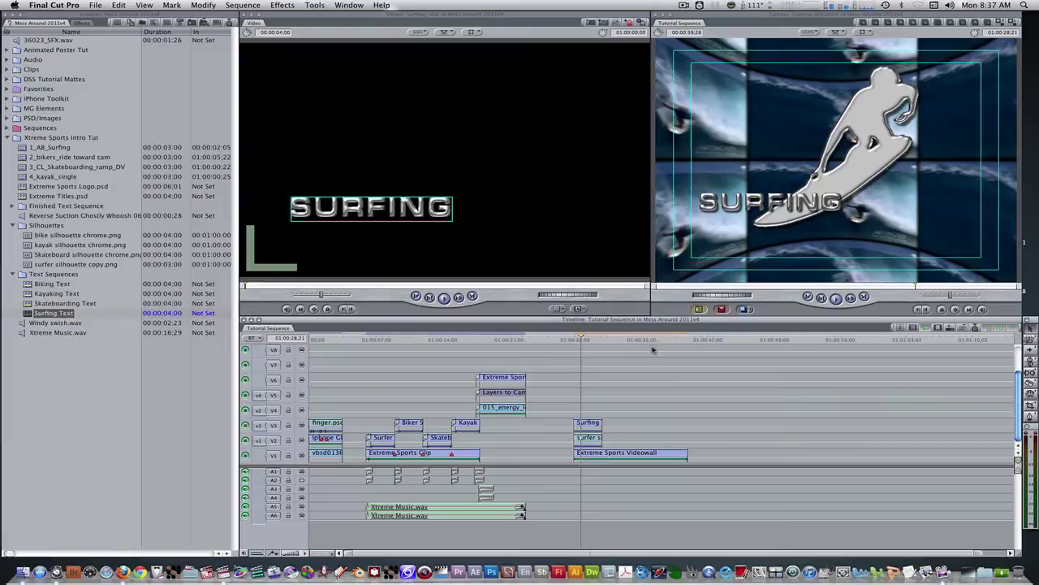
# Move the SURFING title down beneath the surfer figure in the Canvas
pyautogui.click(591, 423)
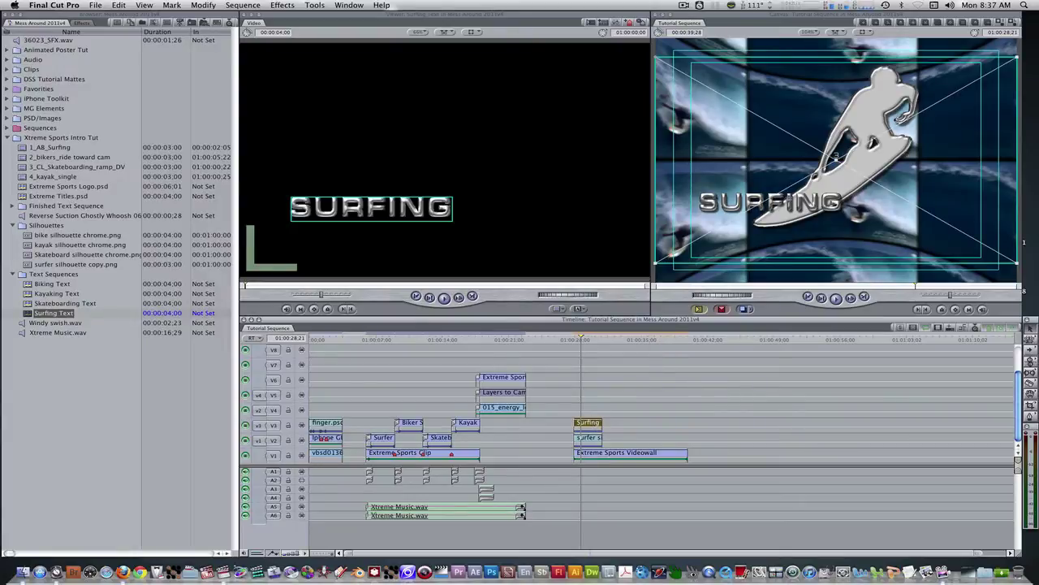
pyautogui.moveTo(837, 158); pyautogui.dragTo(899, 197)
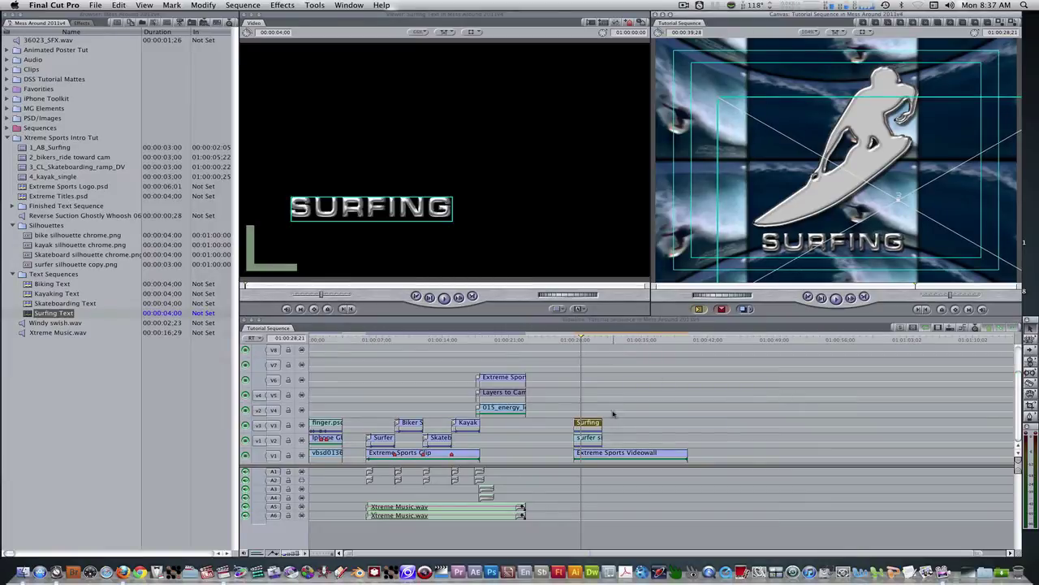
pyautogui.click(596, 532)
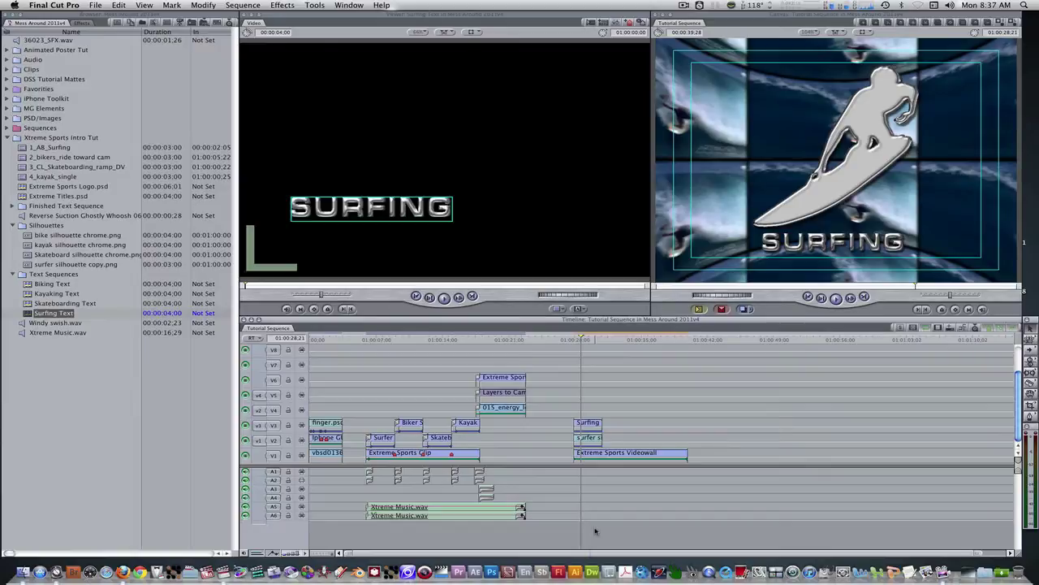
# Nest the surfer silhouette and SURFING title into a clip named 'Surfer Silhouette & Text'
pyautogui.moveTo(620, 382); pyautogui.dragTo(578, 445)
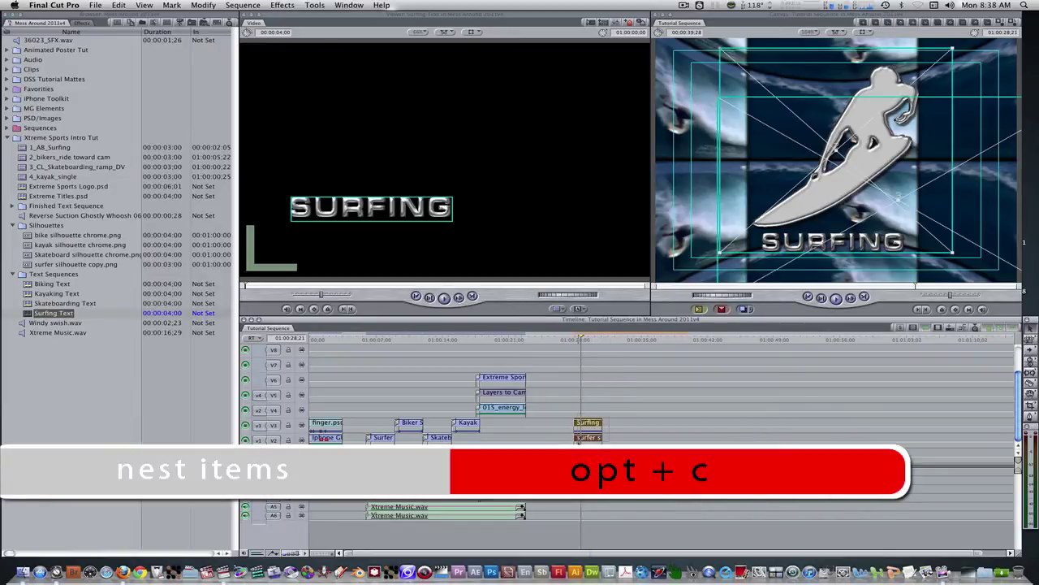
pyautogui.hotkey('alt', 'c')
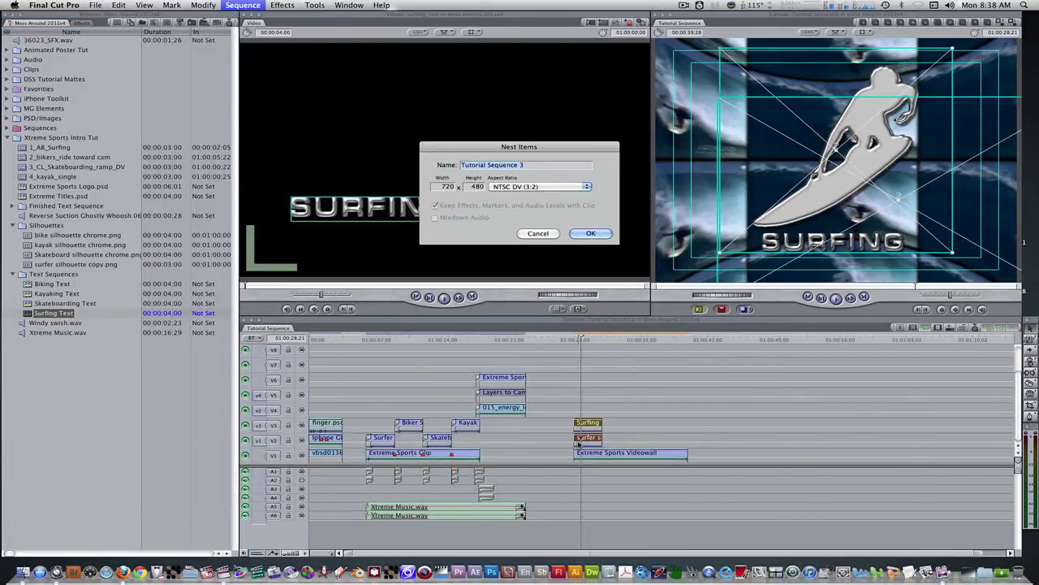
pyautogui.write('Surfer Silhouette & Text')
pyautogui.press('Return')
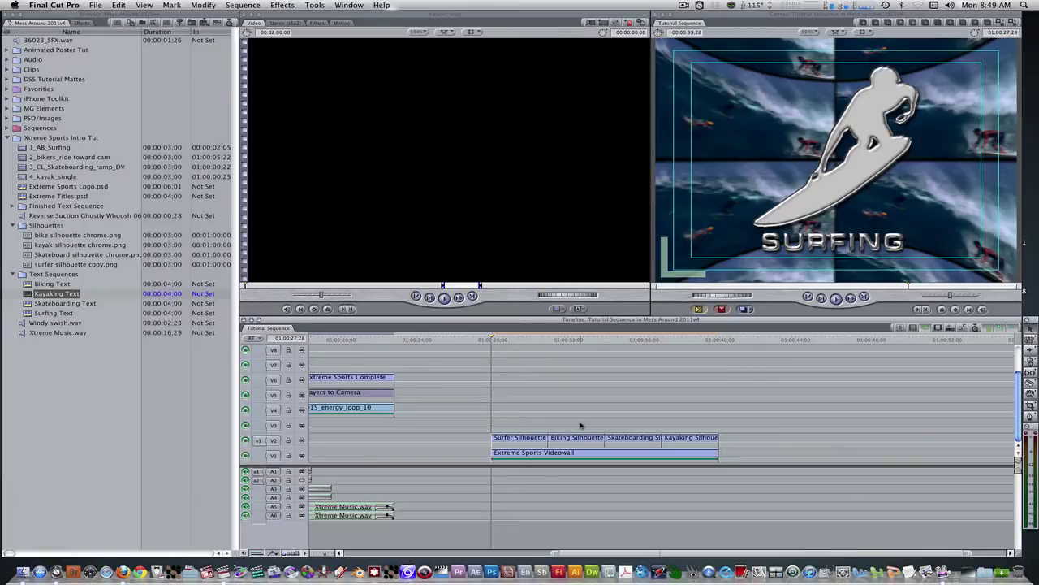
# Move the Biking and Kayaking Silhouette clips up from V2 to V3, staggering the silhouettes
pyautogui.press('Down')
pyautogui.press('Down')
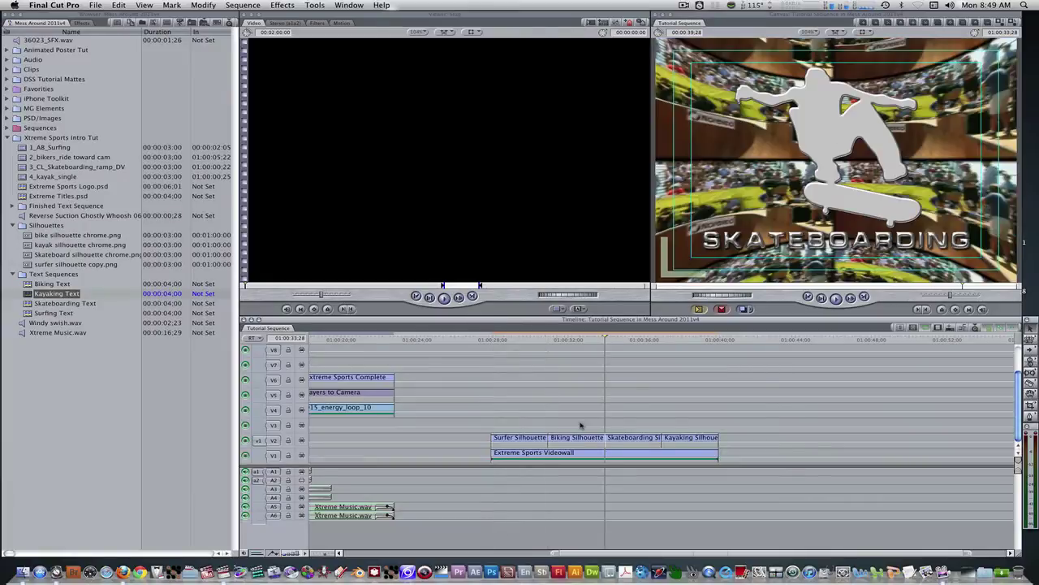
pyautogui.press('Down')
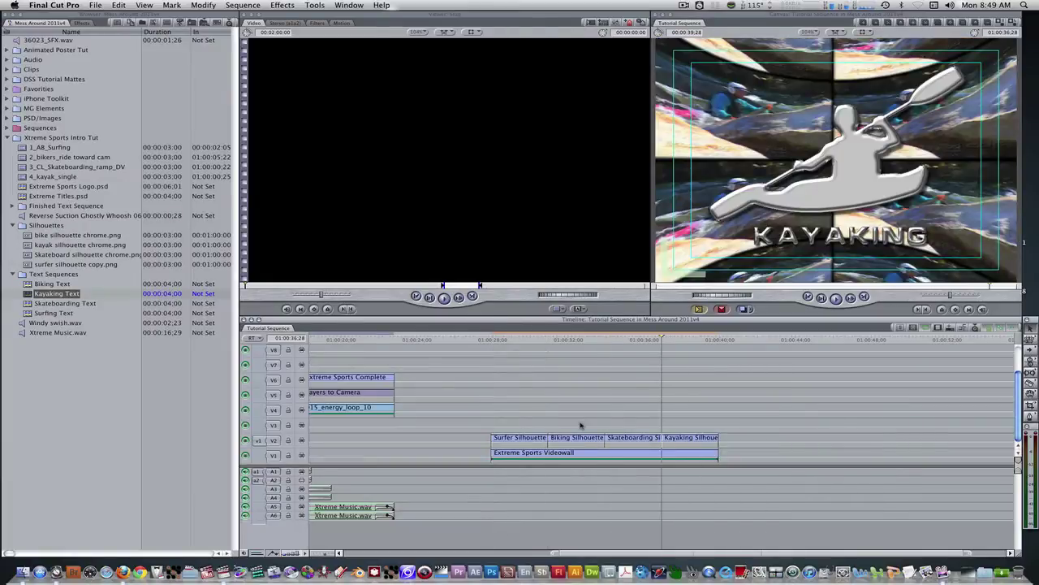
pyautogui.press('Up')
pyautogui.press('Up')
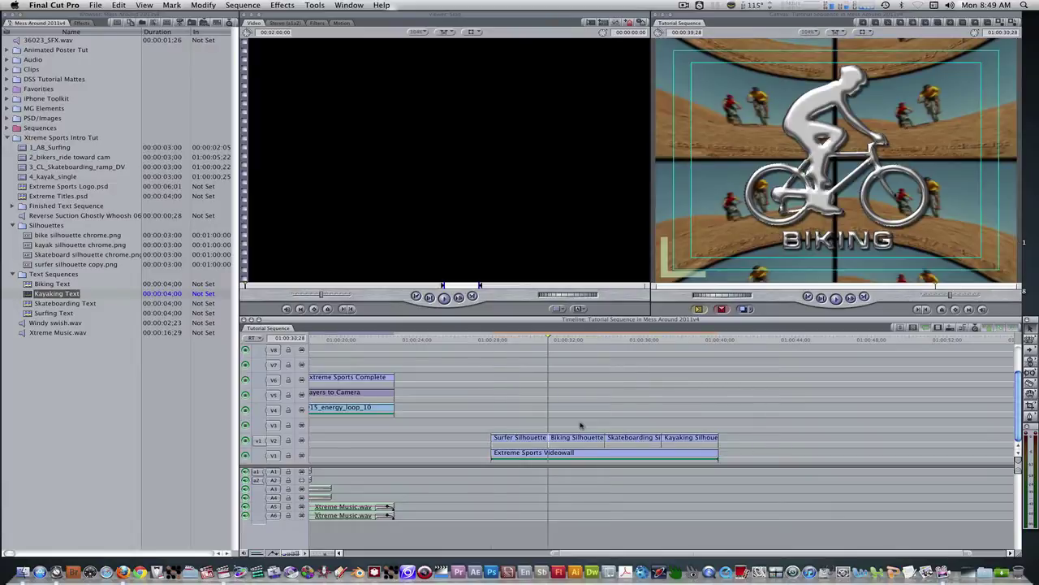
pyautogui.press('Up')
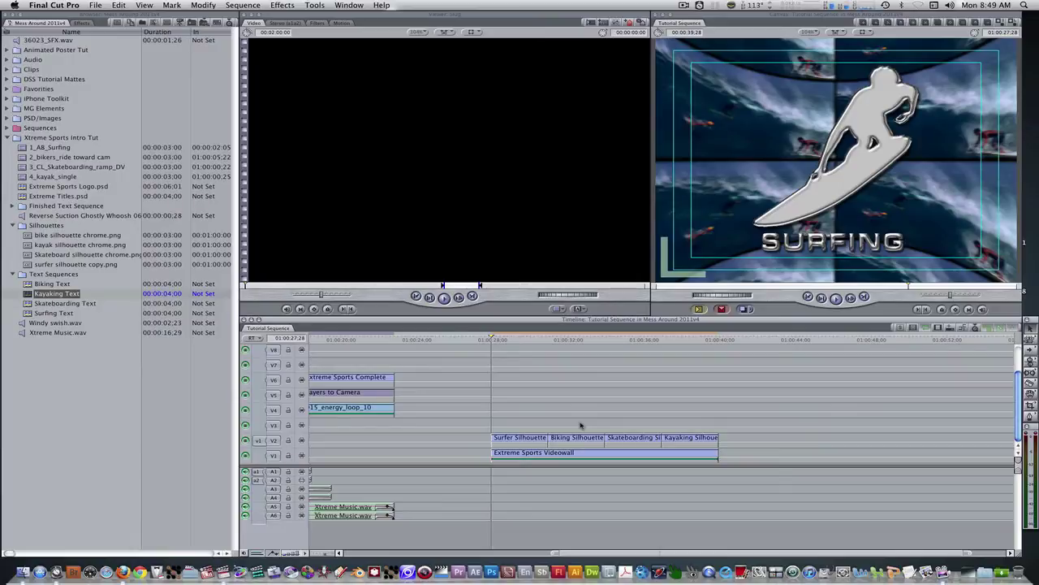
pyautogui.click(585, 439)
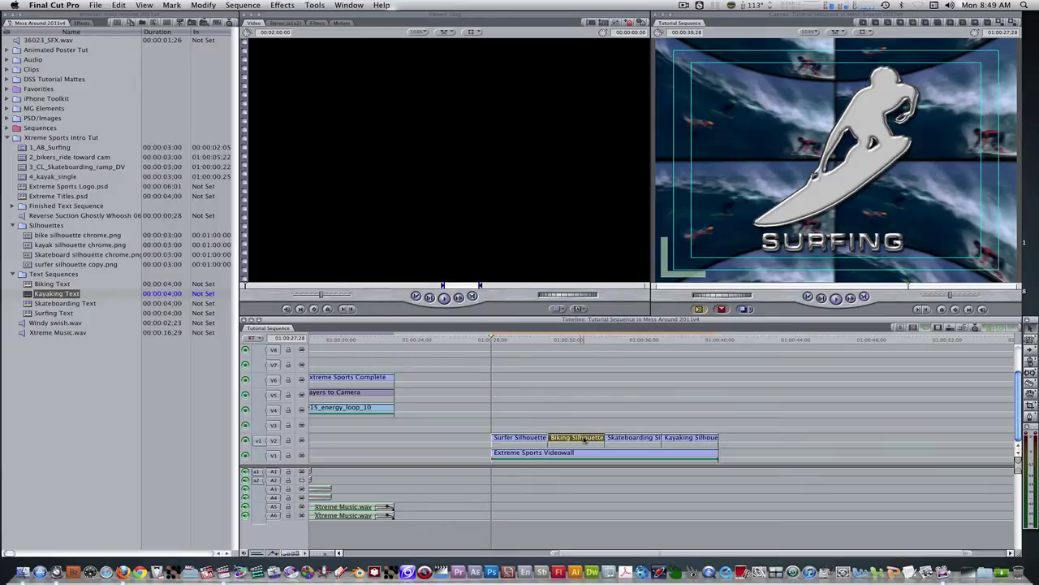
pyautogui.keyDown('super'); pyautogui.click(708, 440); pyautogui.keyUp('super')
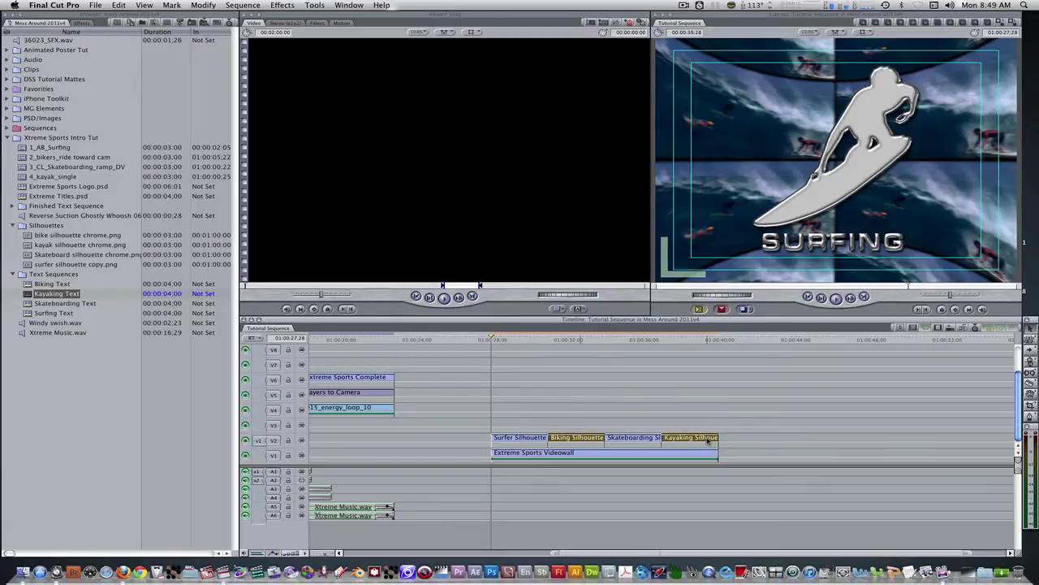
pyautogui.hotkey('alt', 'Up')
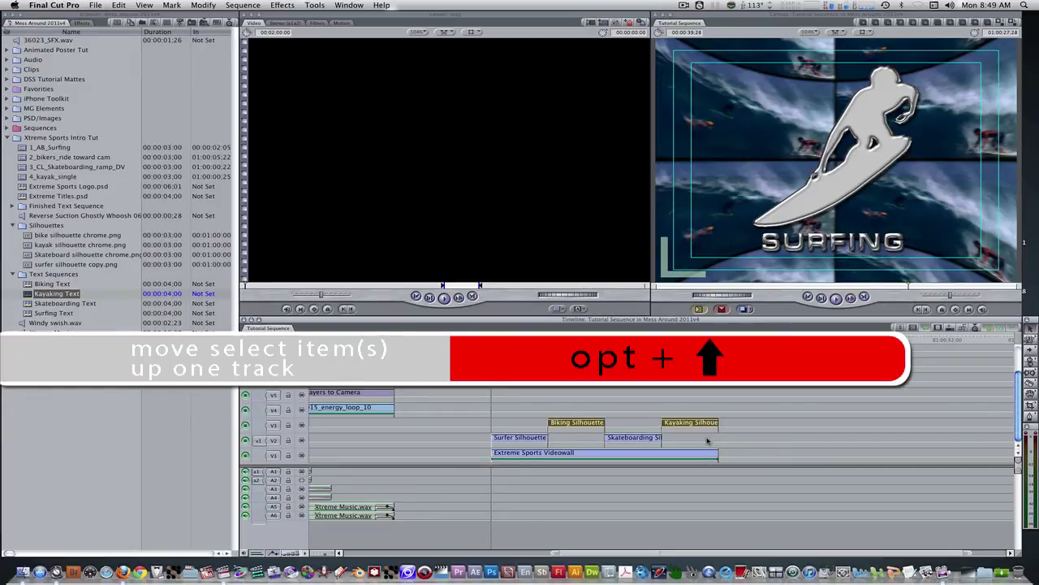
pyautogui.click(707, 441)
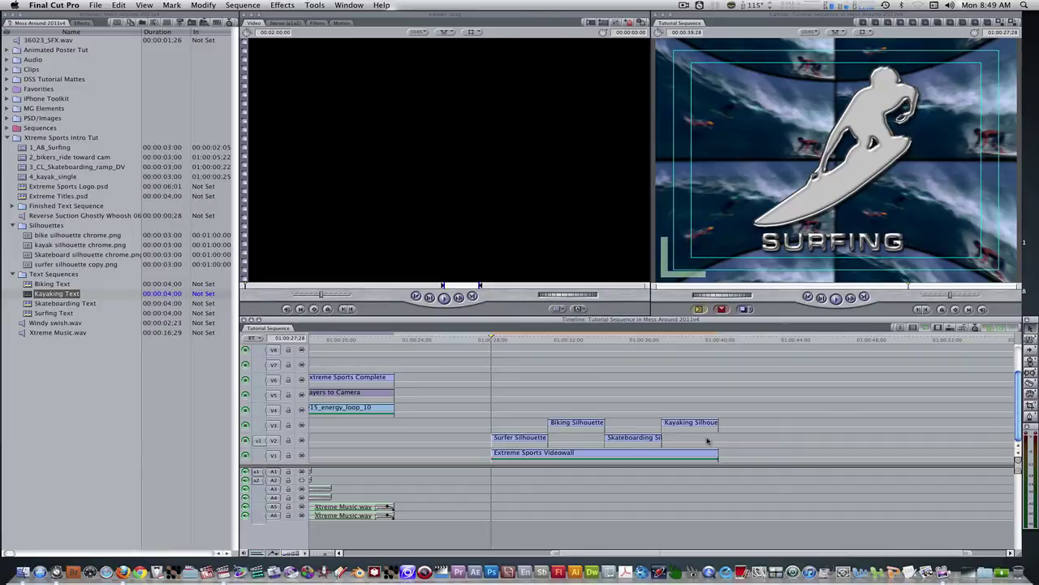
pyautogui.click(523, 439)
# Keyframe the Surfer Silhouette & Text clip's Scale from 100 at its start to 85 at its end
pyautogui.doubleClick(524, 438)
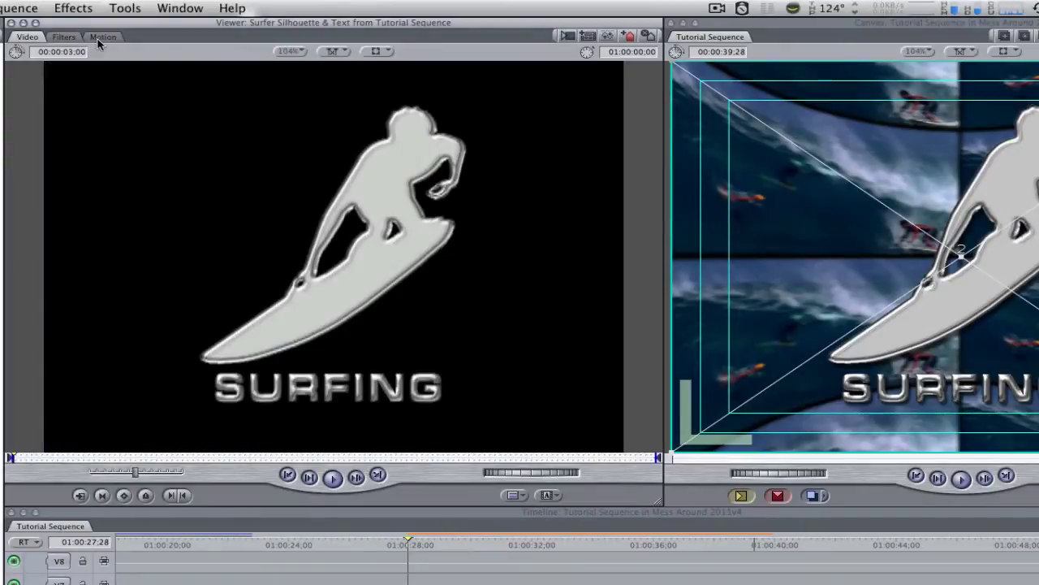
pyautogui.click(101, 37)
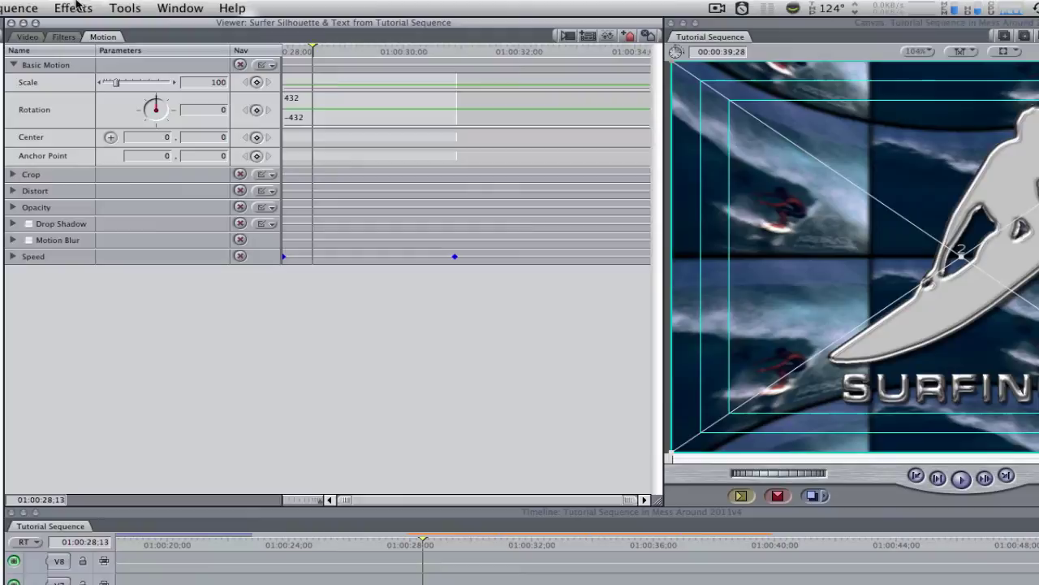
pyautogui.click(259, 82)
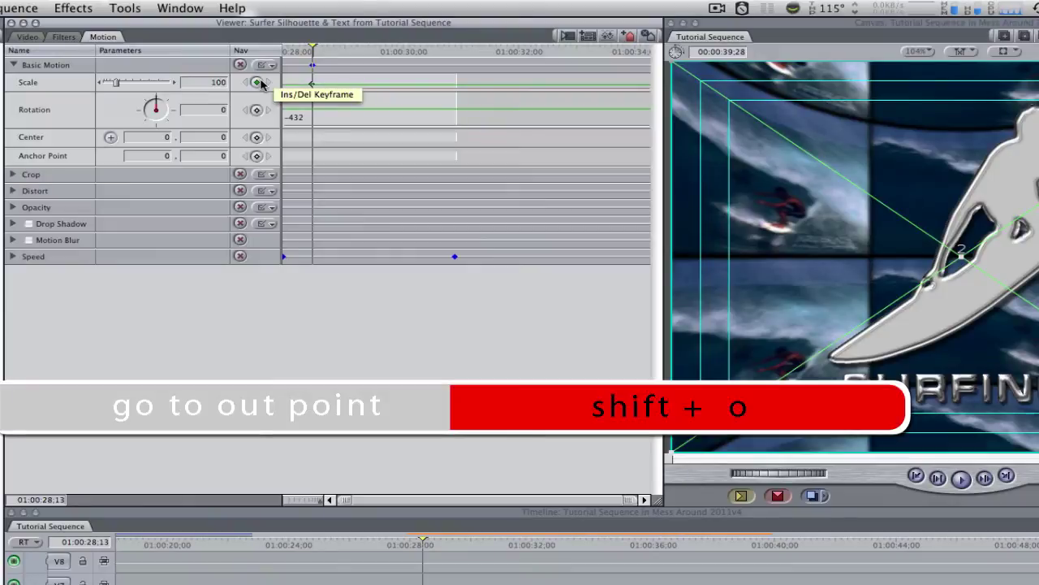
pyautogui.hotkey('shift', 'o')
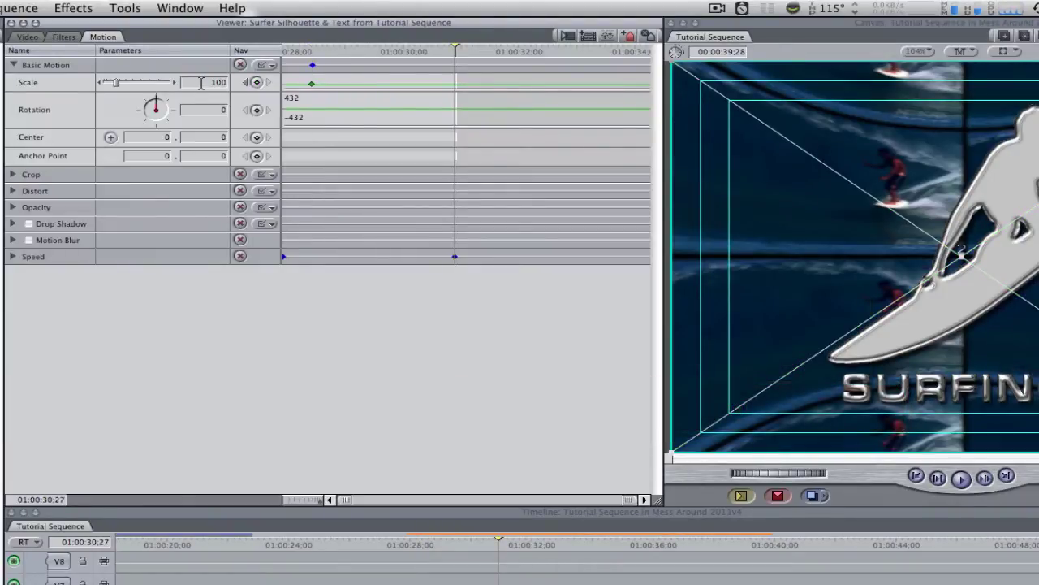
pyautogui.write('85')
pyautogui.press('Return')
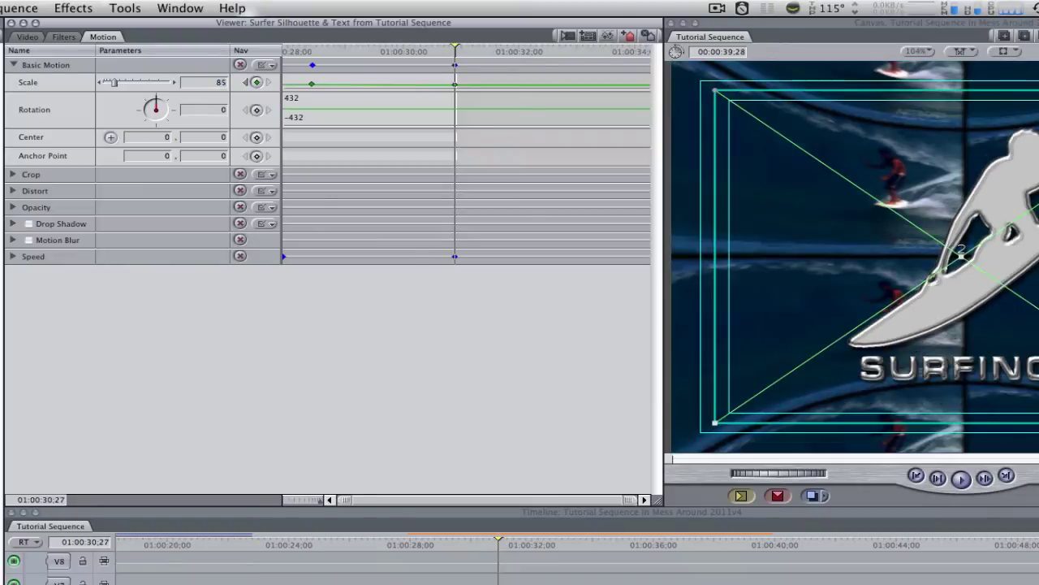
# Scrub through the clip to preview the surfer slowly shrinking
pyautogui.click(245, 82)
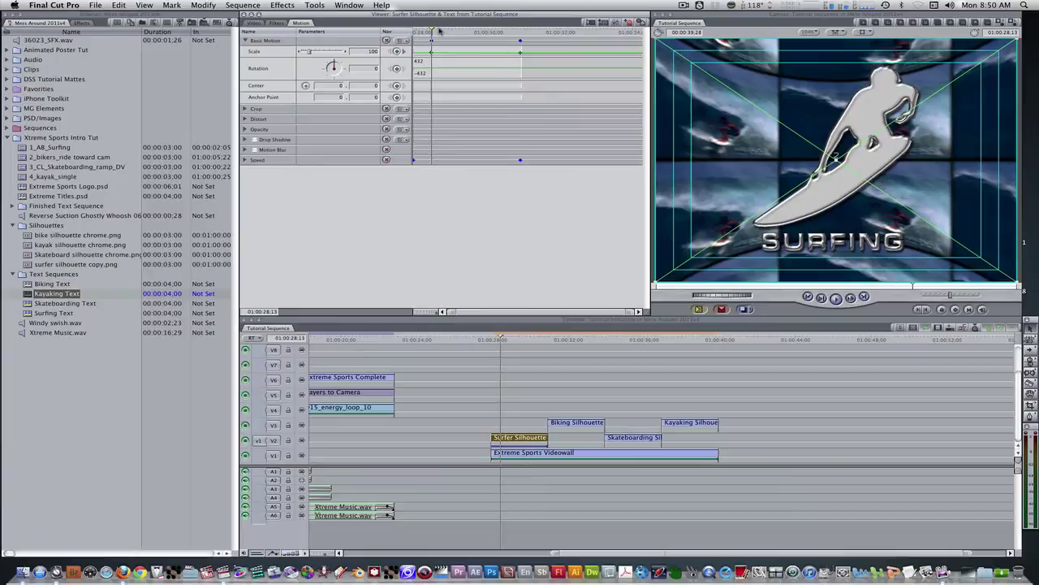
pyautogui.click(444, 32)
pyautogui.moveTo(445, 31); pyautogui.dragTo(515, 39)
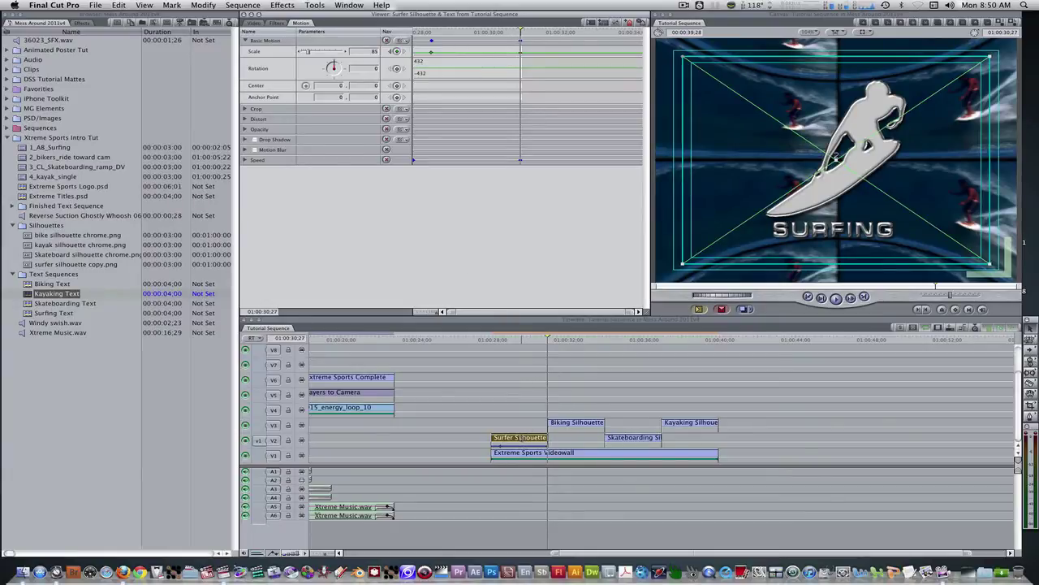
# Paste the surfer clip's Basic Motion onto the Biking, Skateboarding and Kayaking Silhouette clips
pyautogui.rightClick(520, 437)
pyautogui.click(705, 430)
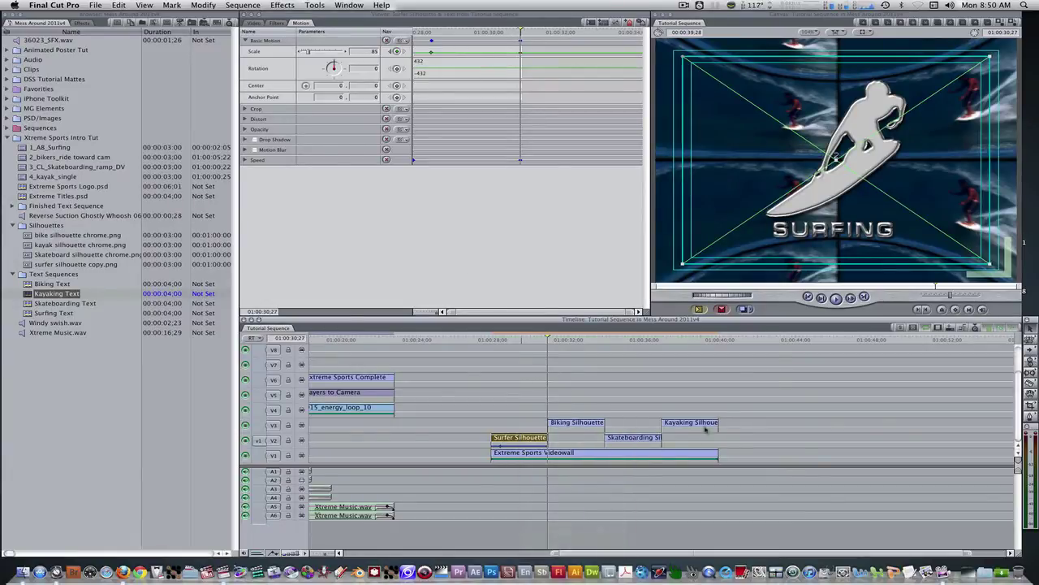
pyautogui.moveTo(743, 423); pyautogui.dragTo(579, 439)
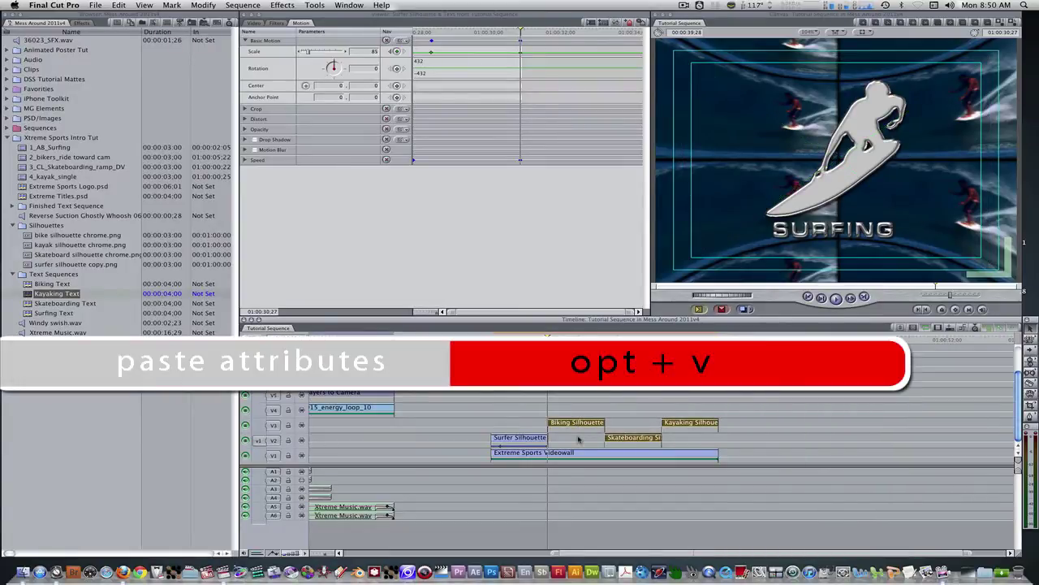
pyautogui.hotkey('alt', 'v')
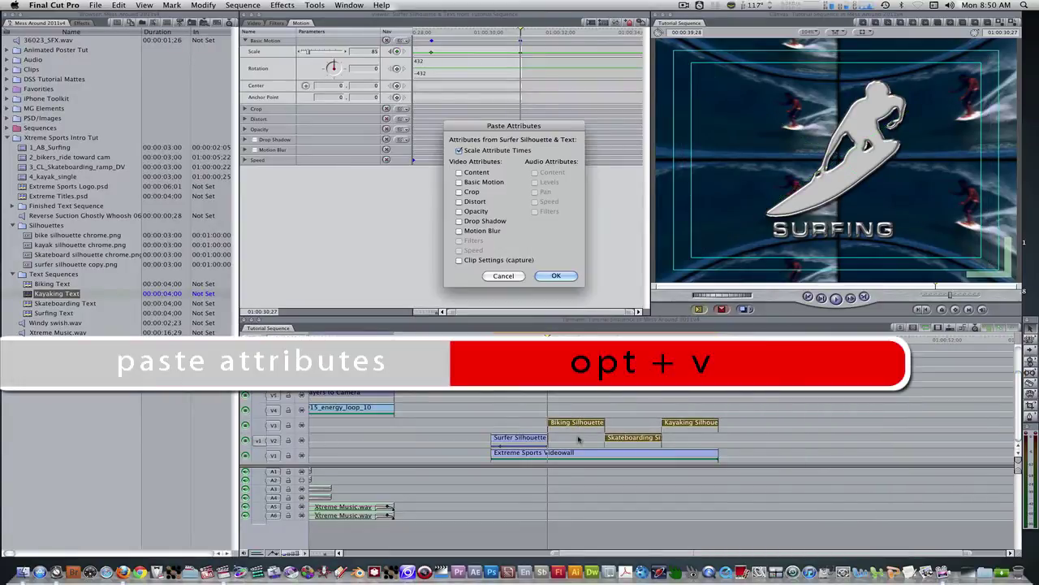
pyautogui.click(468, 185)
pyautogui.click(562, 278)
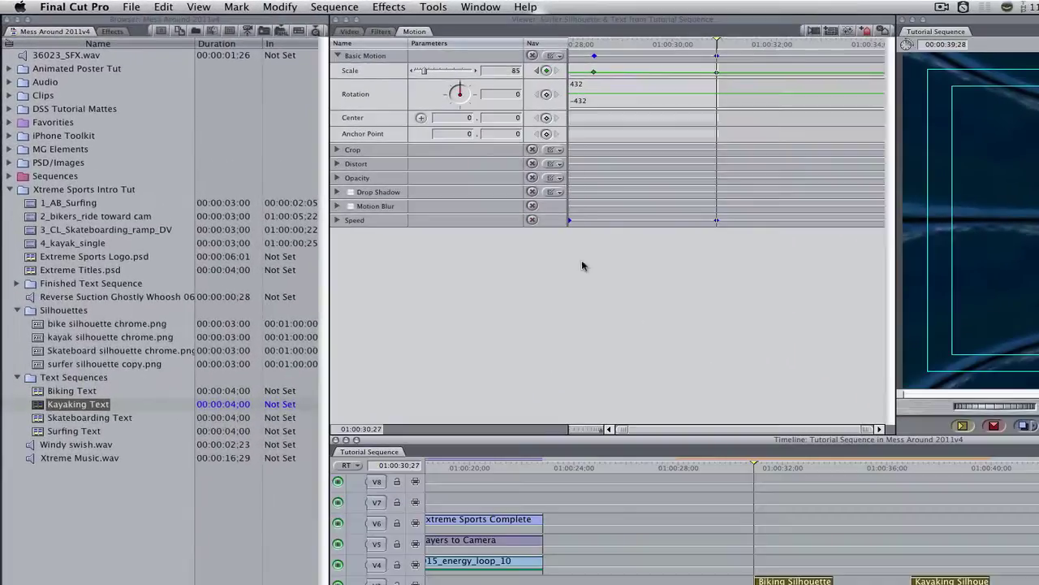
# Load Cross Zoom + curve from Video Transitions > 3D Simulation and set its duration to 15 frames
pyautogui.click(117, 34)
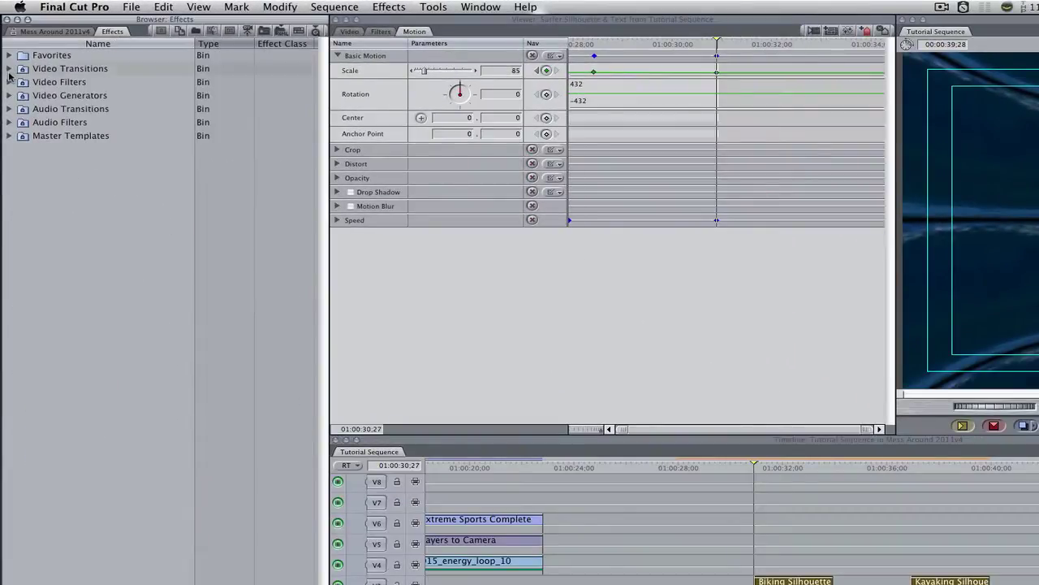
pyautogui.click(12, 69)
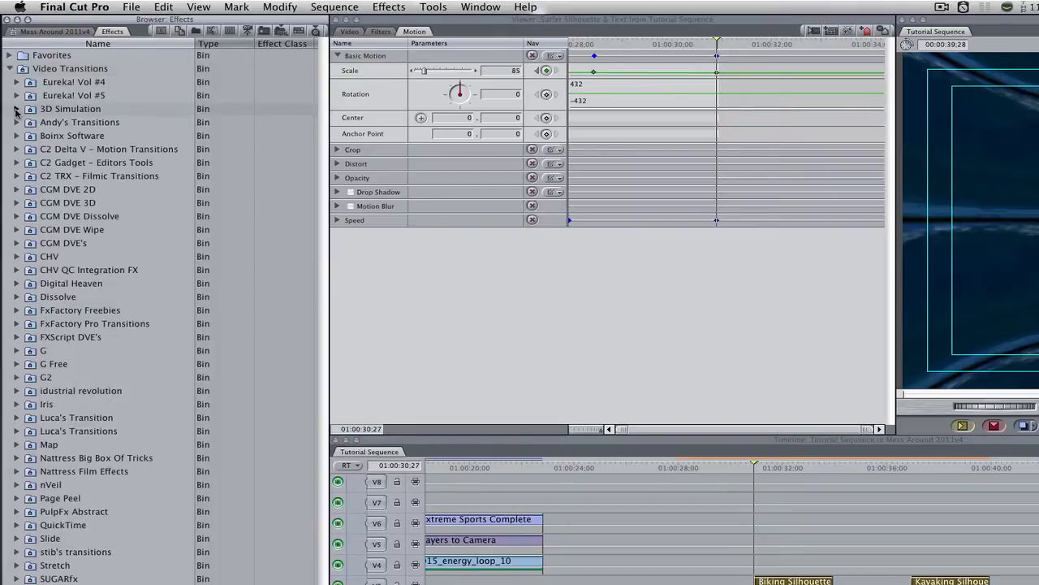
pyautogui.click(17, 108)
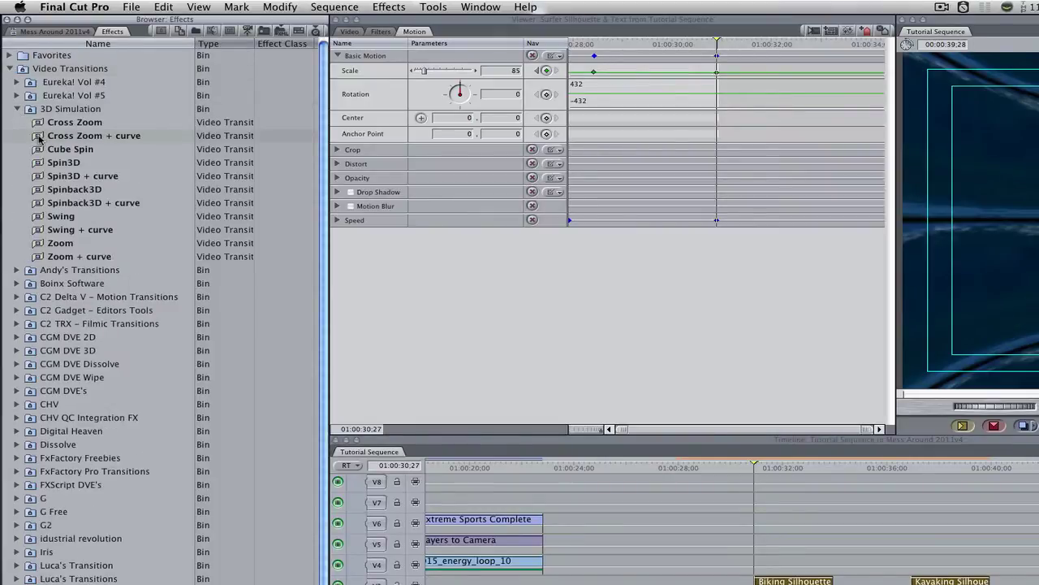
pyautogui.doubleClick(38, 138)
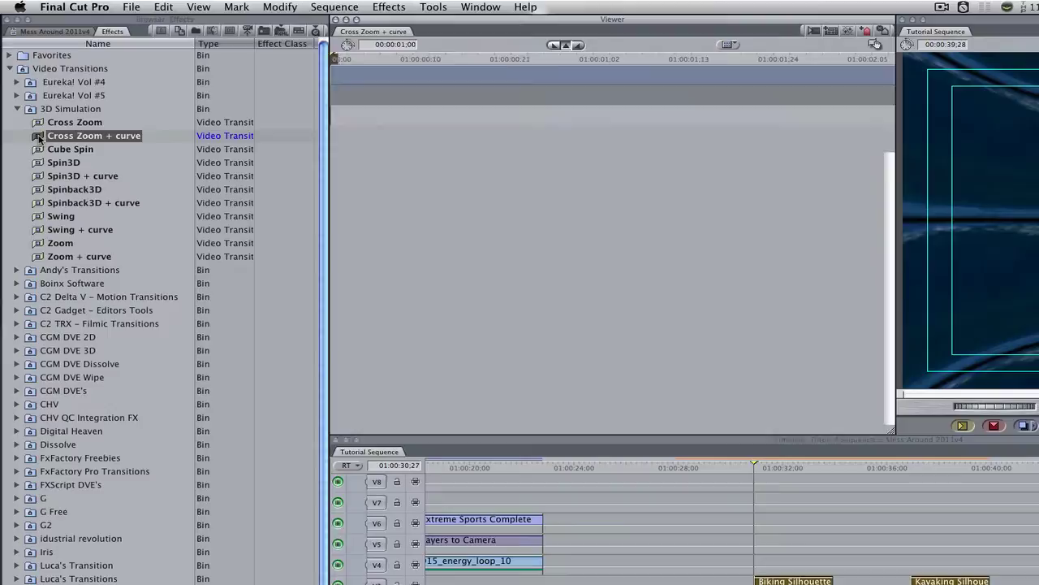
pyautogui.click(378, 47)
pyautogui.write('15')
pyautogui.press('Return')
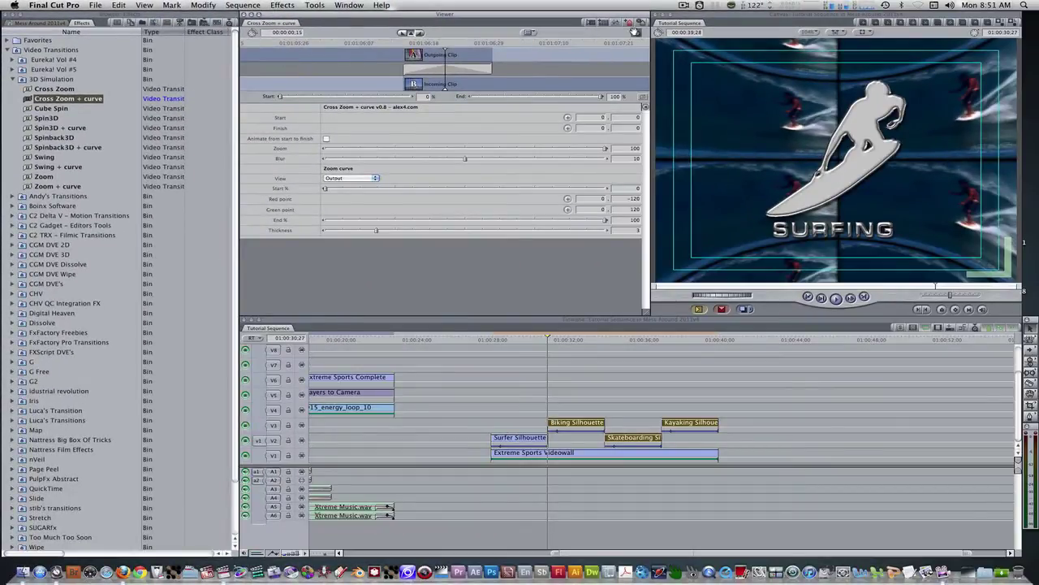
# Apply the transition to the starts of the Surfer, Biking, Skateboarding and Kayaking clips
pyautogui.moveTo(635, 32); pyautogui.dragTo(497, 439)
pyautogui.moveTo(637, 37); pyautogui.dragTo(554, 422)
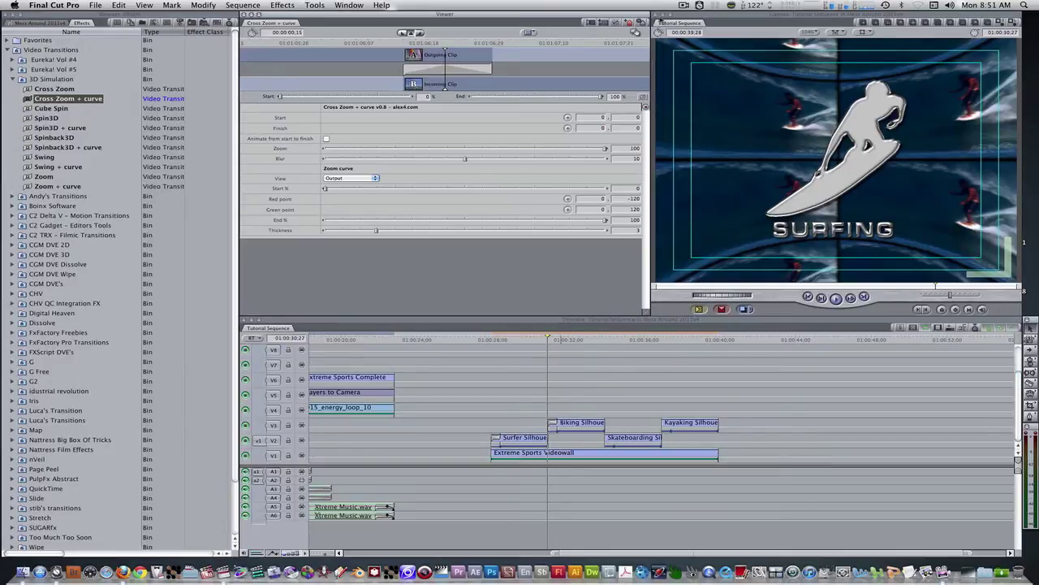
pyautogui.moveTo(635, 35); pyautogui.dragTo(611, 438)
pyautogui.moveTo(636, 32); pyautogui.dragTo(667, 423)
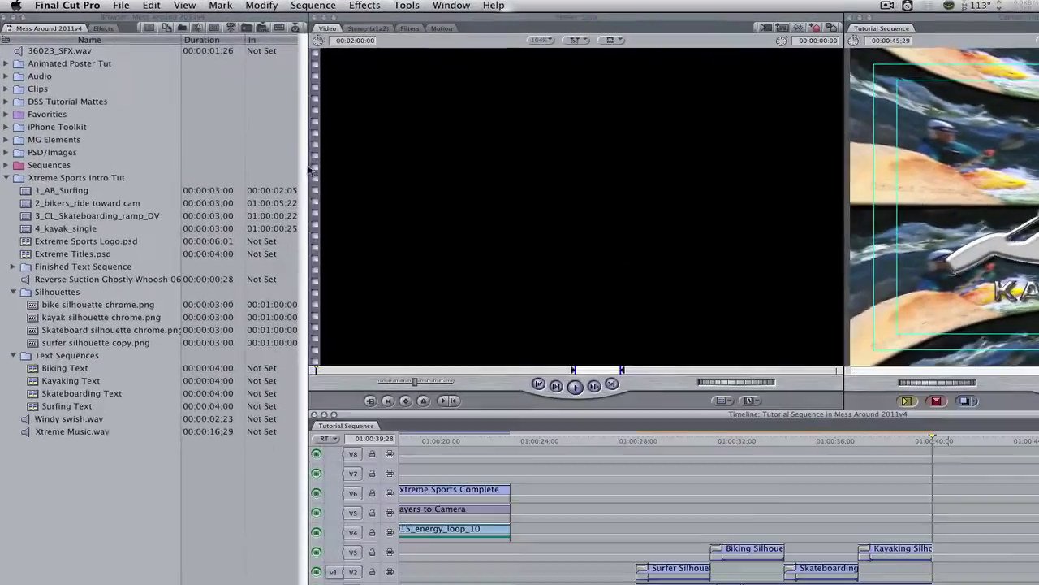
# Drag Extreme Sports Logo.psd onto V1 right after the Extreme Sports Videowall
pyautogui.click(99, 187)
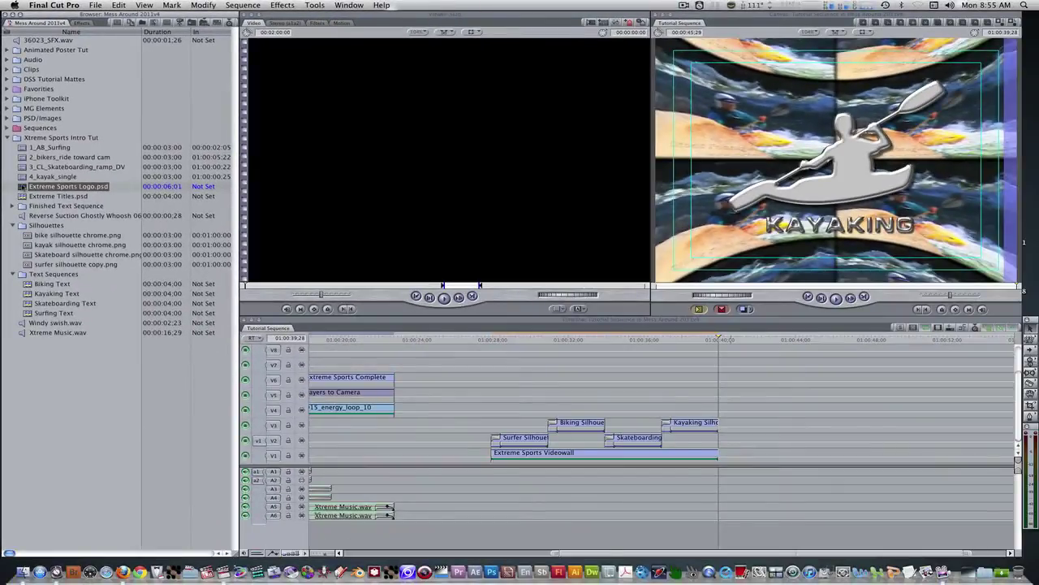
pyautogui.moveTo(24, 186); pyautogui.dragTo(725, 451)
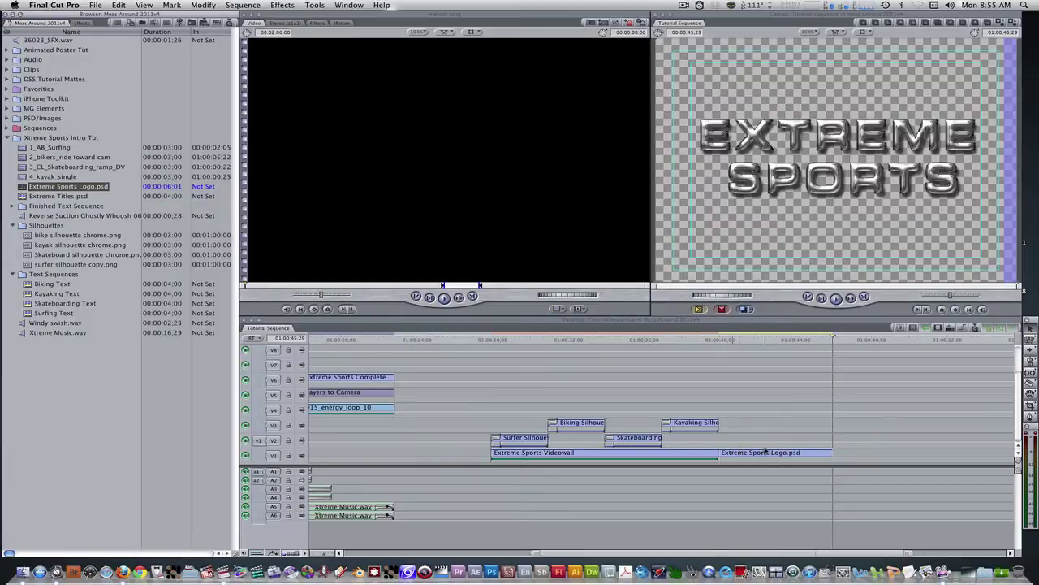
# Duplicate the logo clip and move the copy up to V3
pyautogui.click(766, 456)
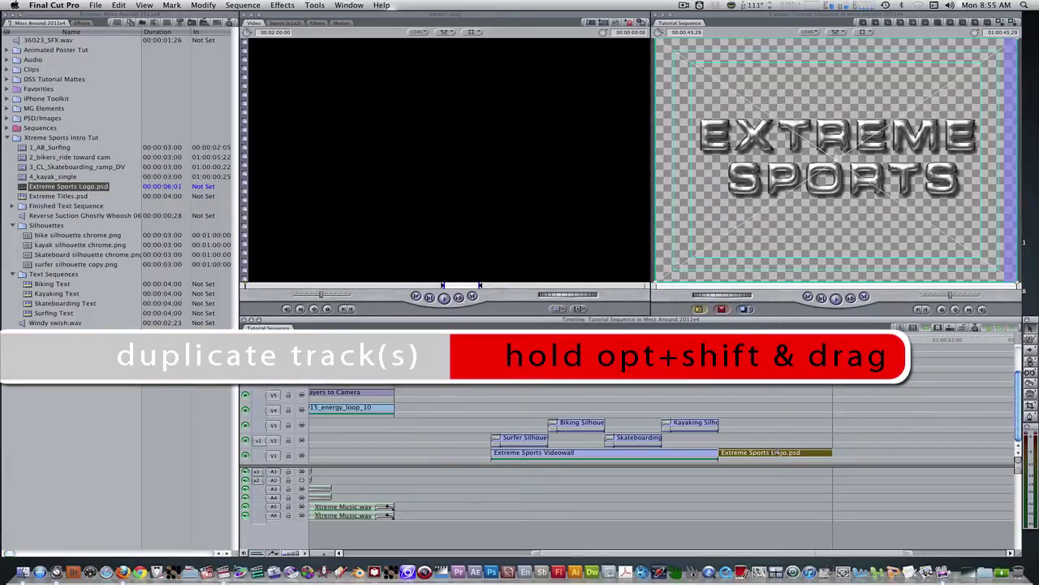
pyautogui.moveTo(775, 453); pyautogui.dragTo(777, 444)
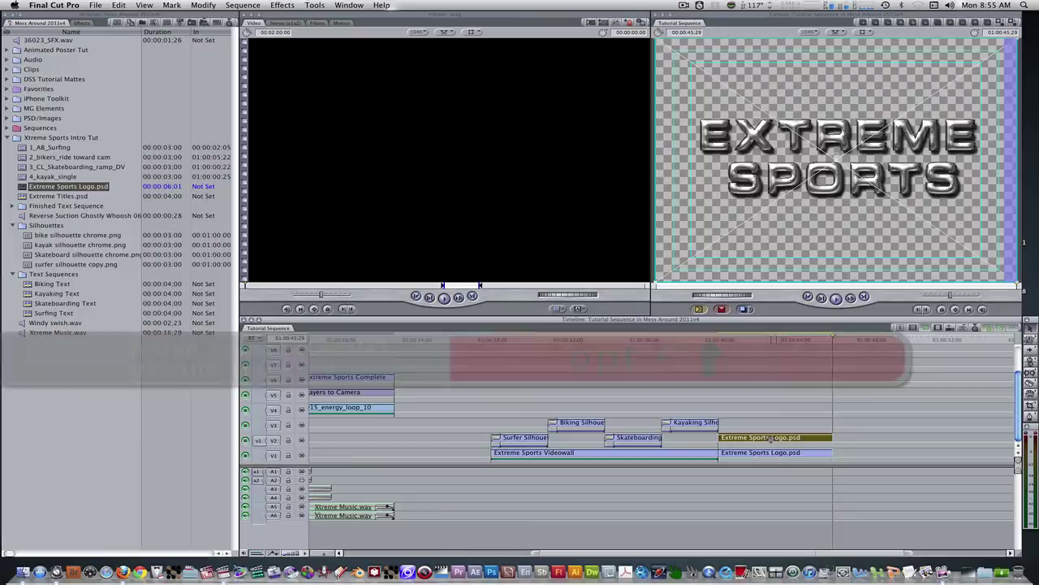
pyautogui.hotkey('alt', 'Up')
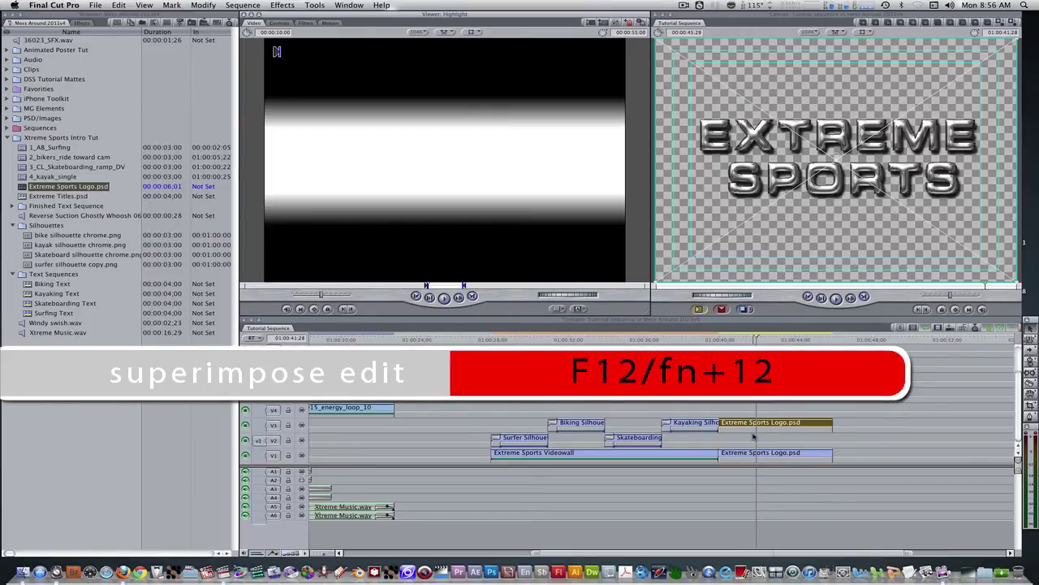
# Superimpose a Highlight generator on V2 between the two logo layers
pyautogui.click(261, 455)
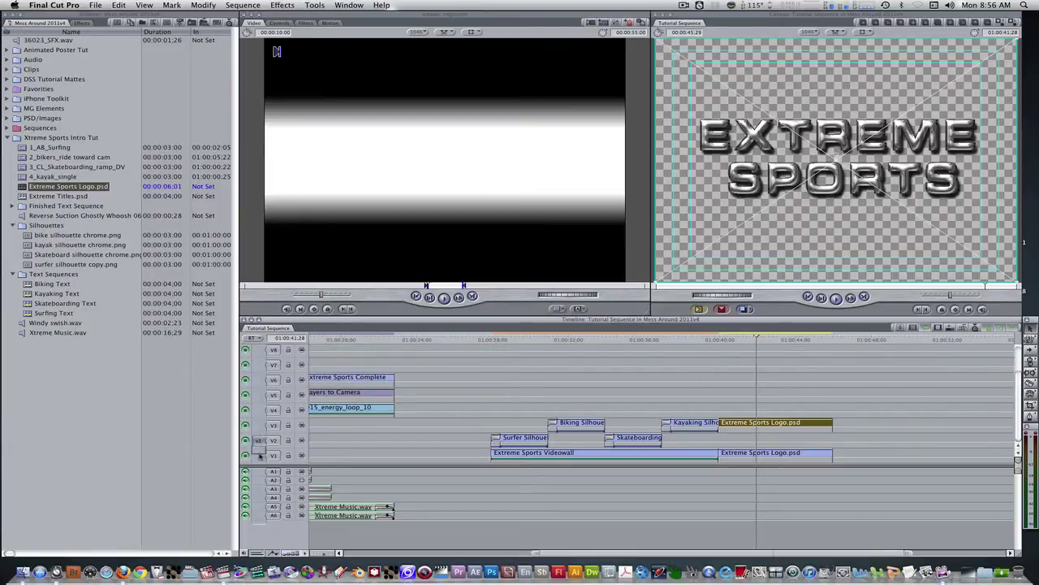
pyautogui.moveTo(261, 455); pyautogui.dragTo(261, 455)
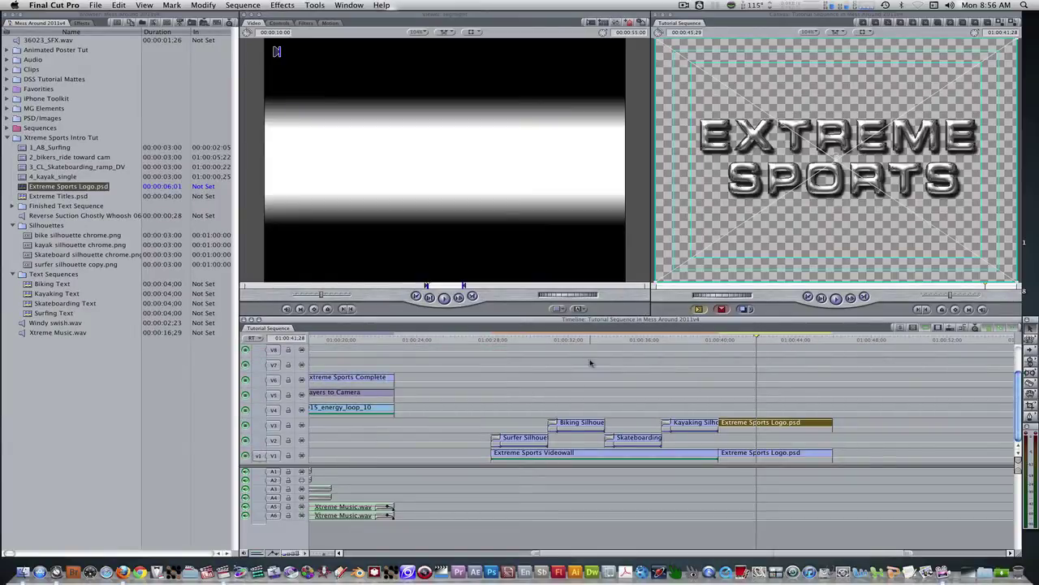
pyautogui.press('F12')
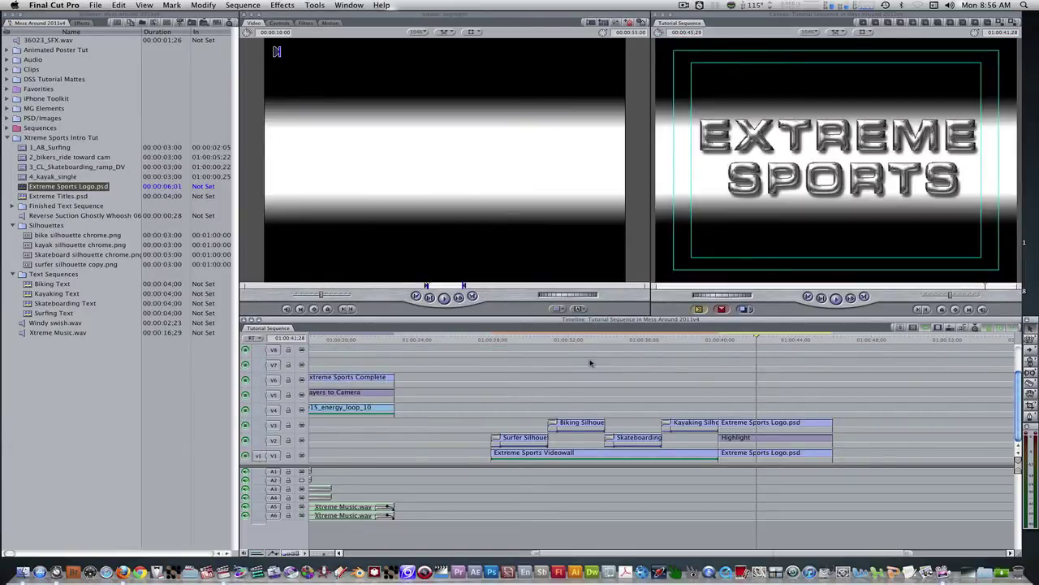
# Trim both logo layers and the Highlight clip to end together at 01:00:44:28
pyautogui.rightClick(781, 453)
pyautogui.click(775, 465)
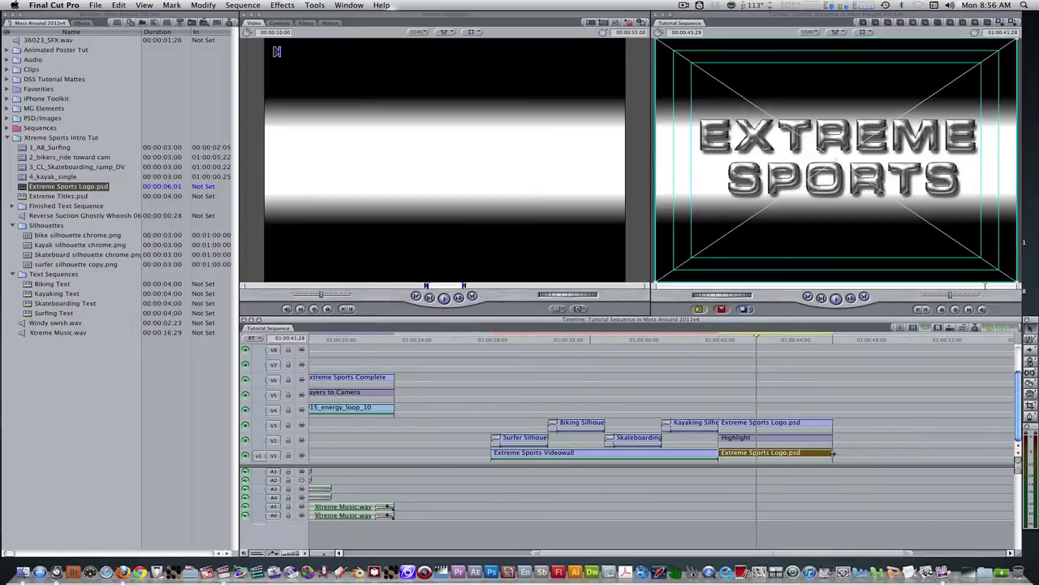
pyautogui.moveTo(833, 449); pyautogui.dragTo(833, 422)
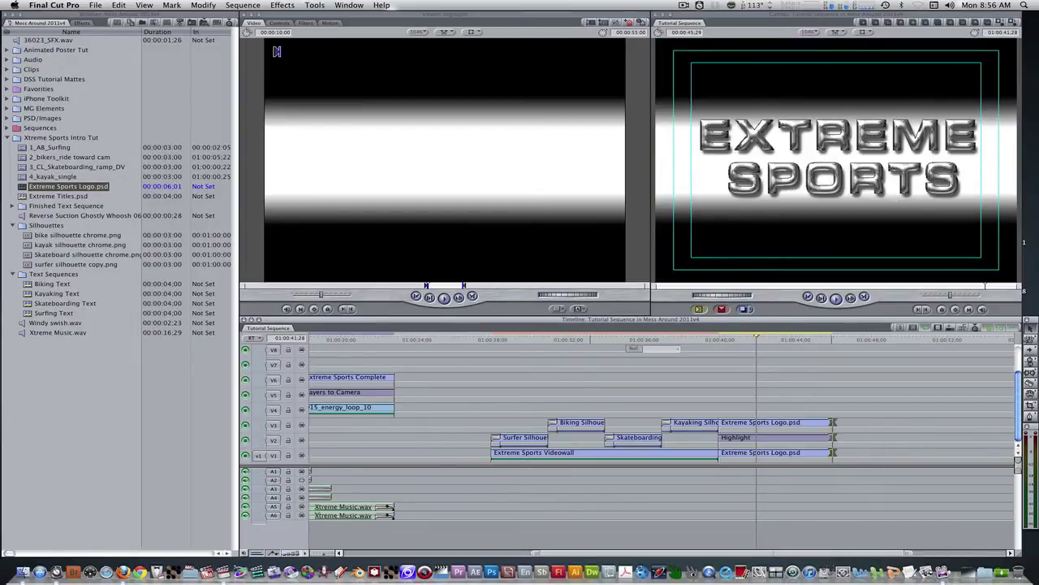
pyautogui.click(813, 340)
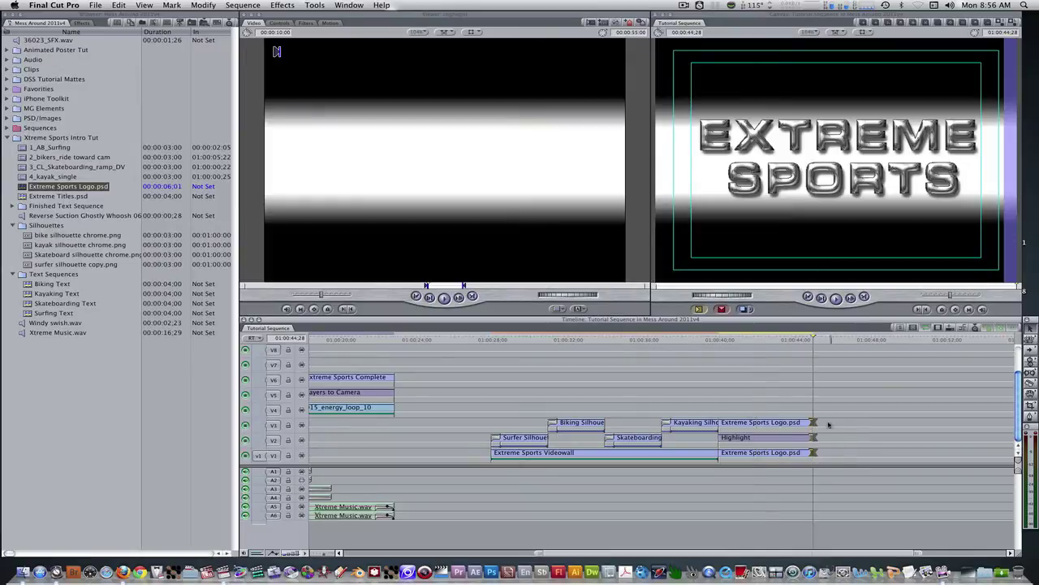
pyautogui.rightClick(768, 422)
pyautogui.click(743, 532)
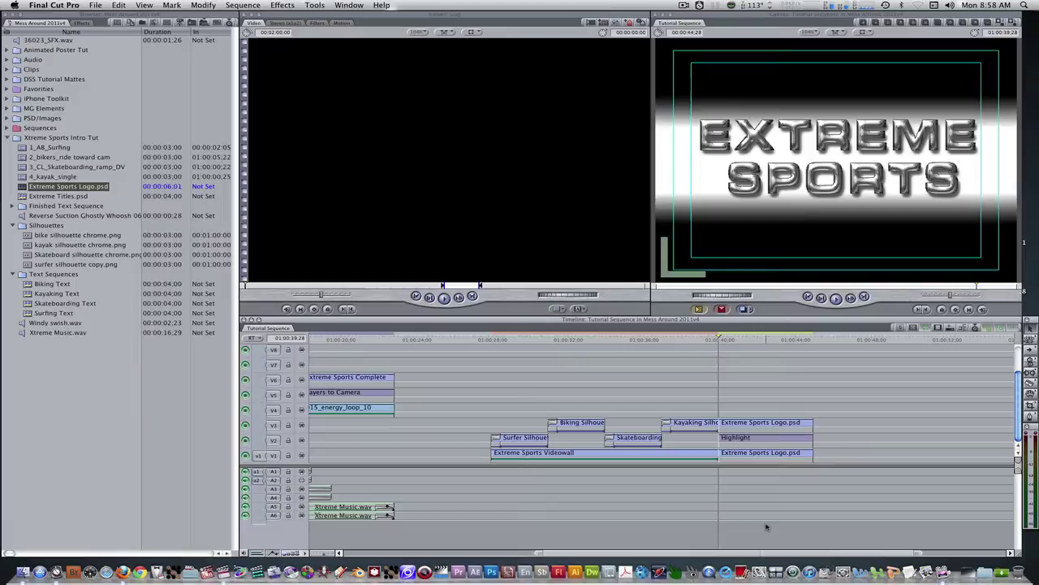
# Set the Highlight generator's width to 0.25 and softness to 1
pyautogui.doubleClick(760, 443)
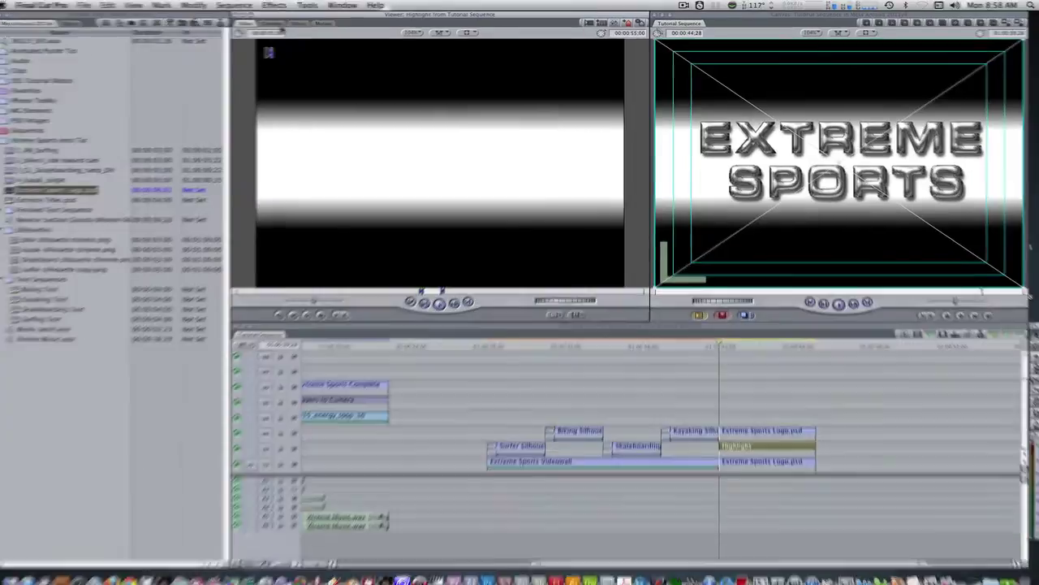
pyautogui.click(292, 24)
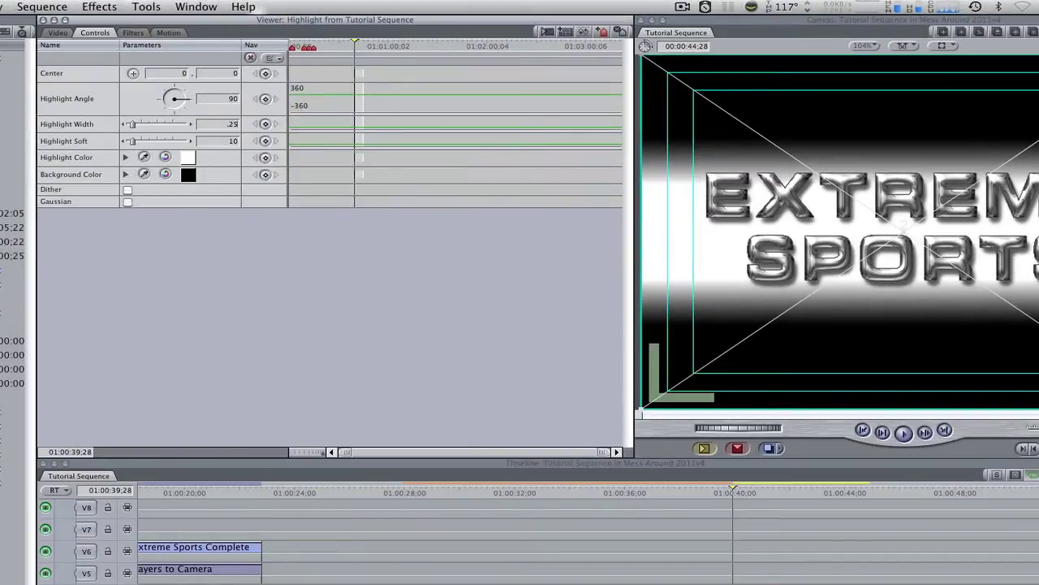
pyautogui.press('Return')
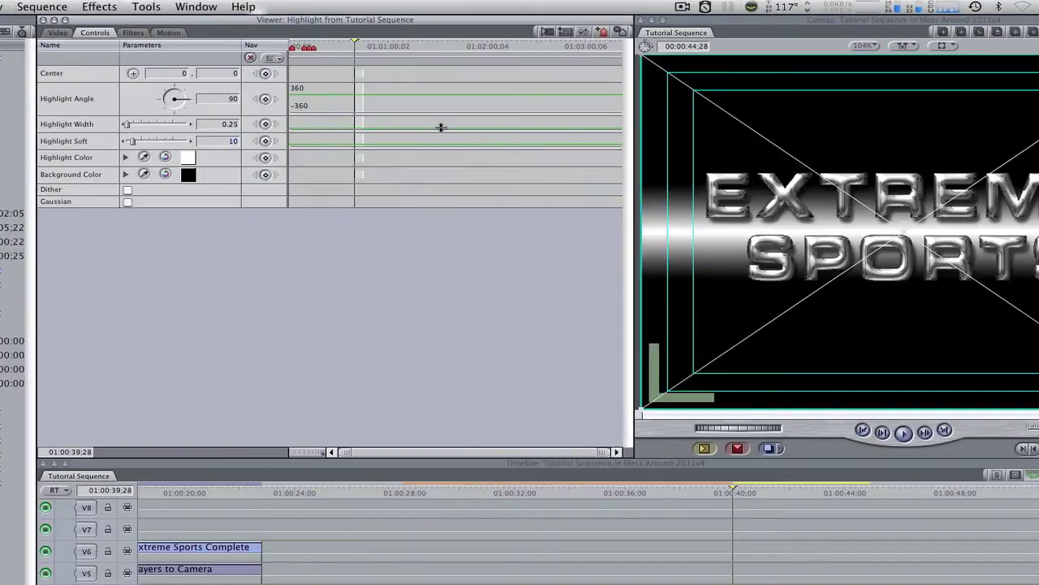
pyautogui.write('1')
pyautogui.press('Return')
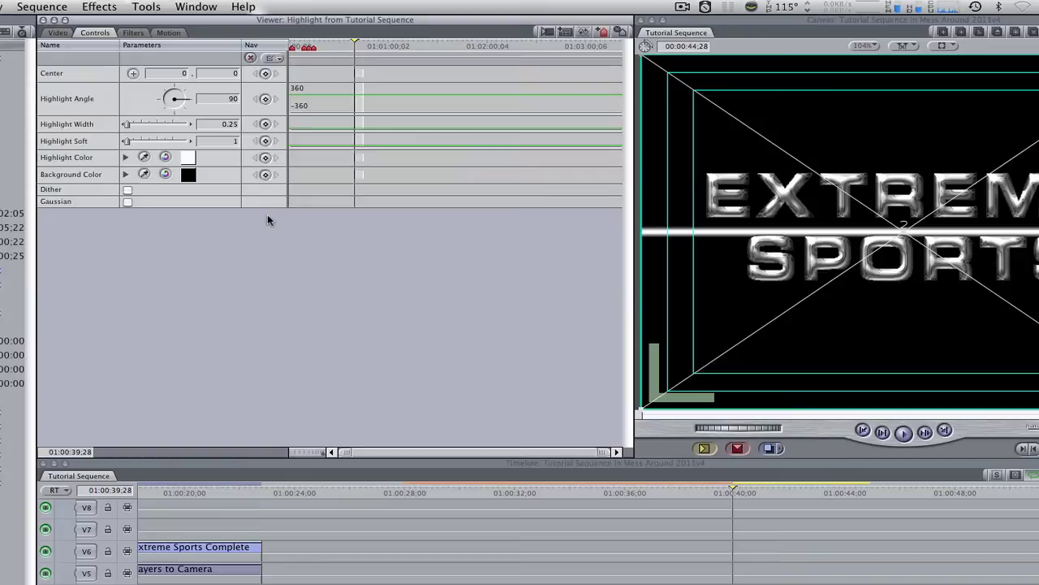
# Keyframe the Highlight's Center Y from -90 to 85 a few frames later, sweeping down the logo
pyautogui.doubleClick(228, 73)
pyautogui.write('-90')
pyautogui.press('Return')
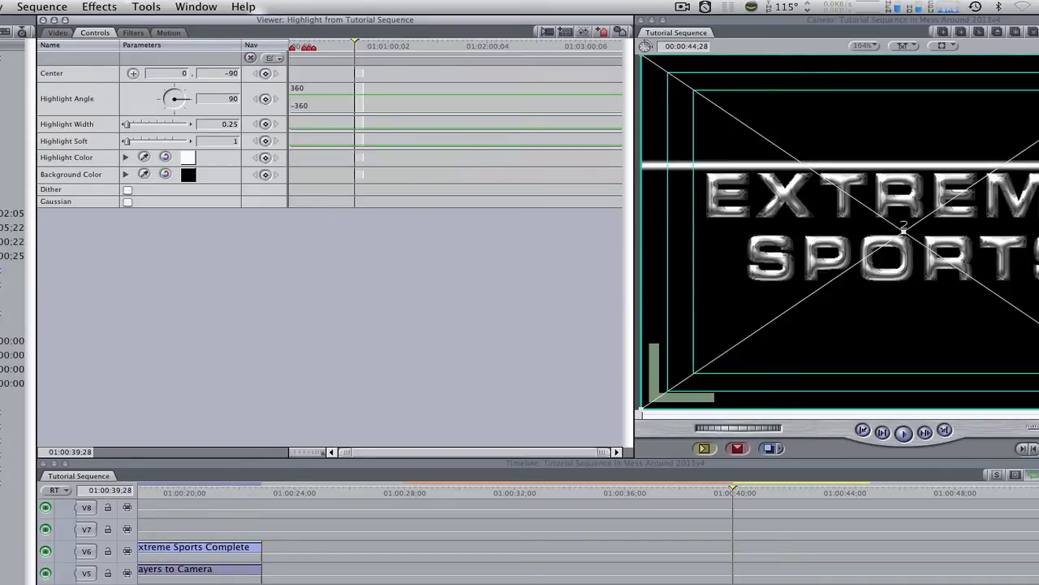
pyautogui.press('space')
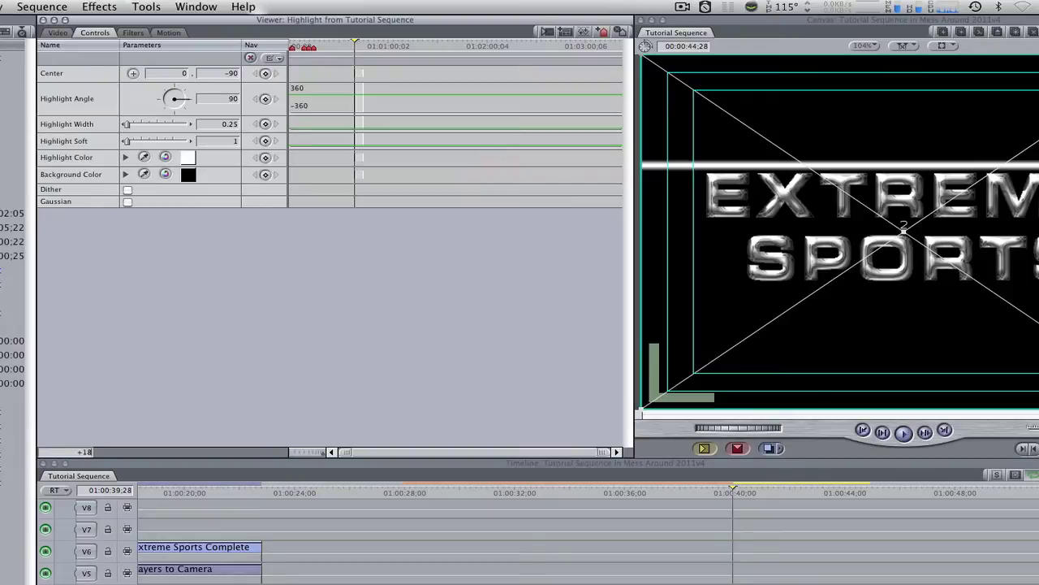
pyautogui.click(265, 73)
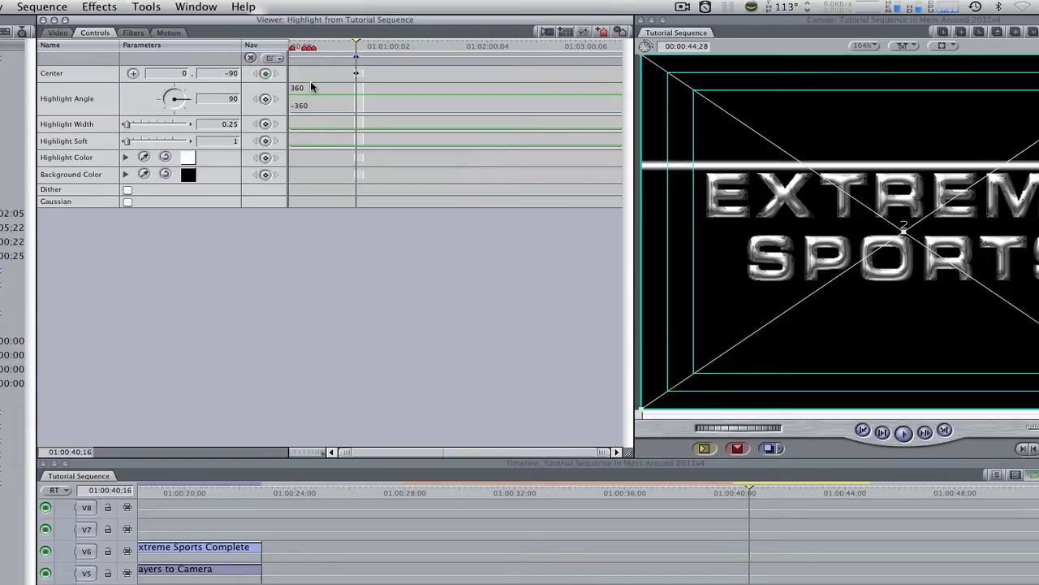
pyautogui.write('+29')
pyautogui.press('Return')
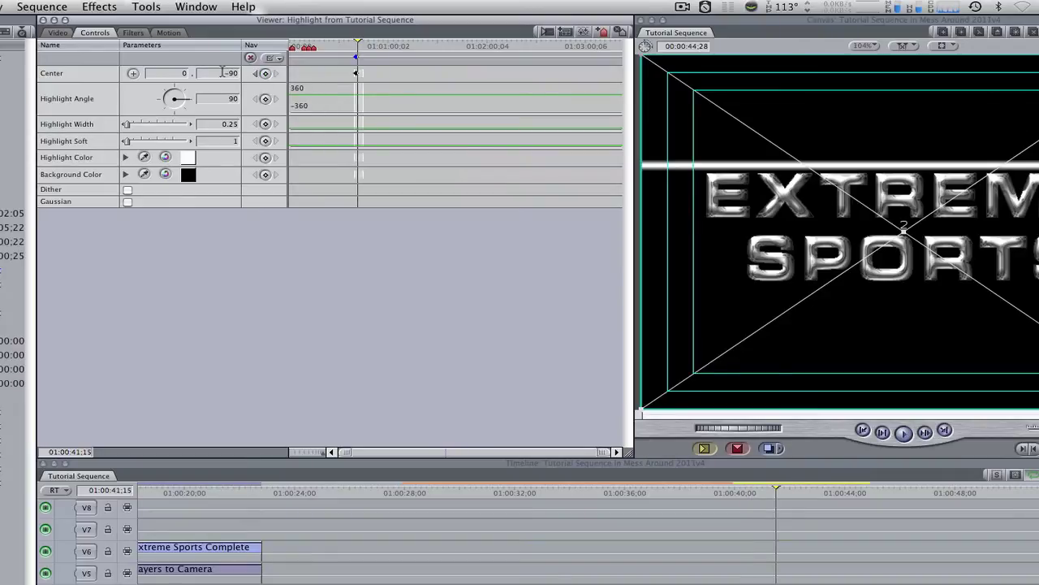
pyautogui.click(225, 73)
pyautogui.write('85')
pyautogui.press('Return')
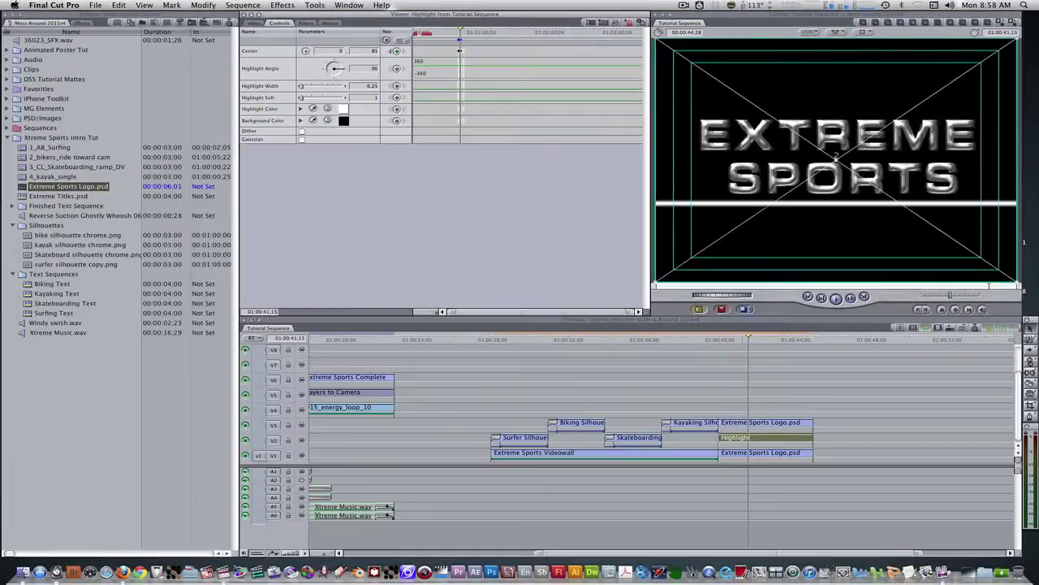
# Make the Highlight clip a travel matte using the logo's alpha
pyautogui.click(769, 584)
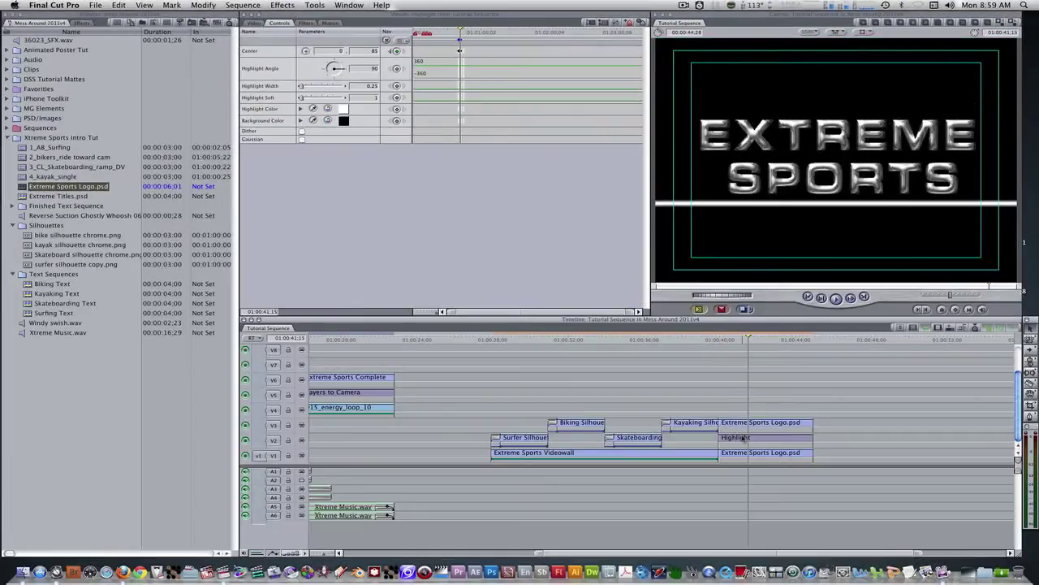
pyautogui.rightClick(742, 441)
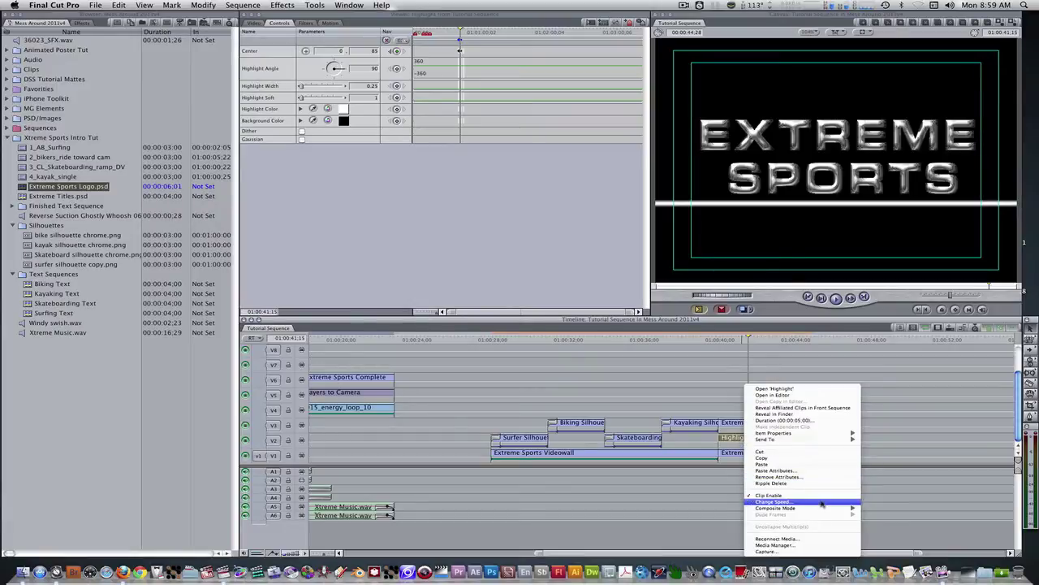
pyautogui.moveTo(825, 509)
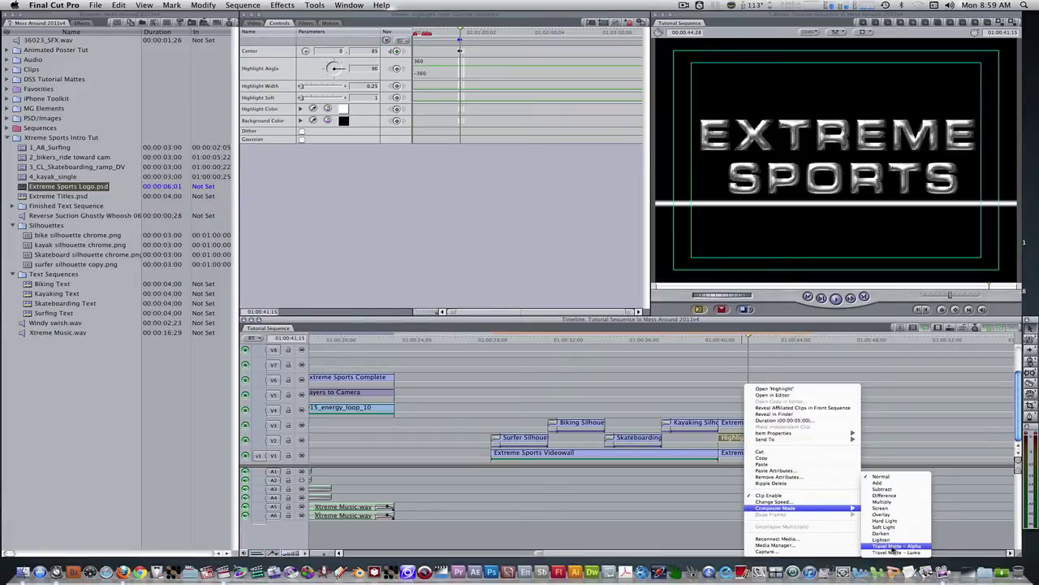
pyautogui.click(892, 547)
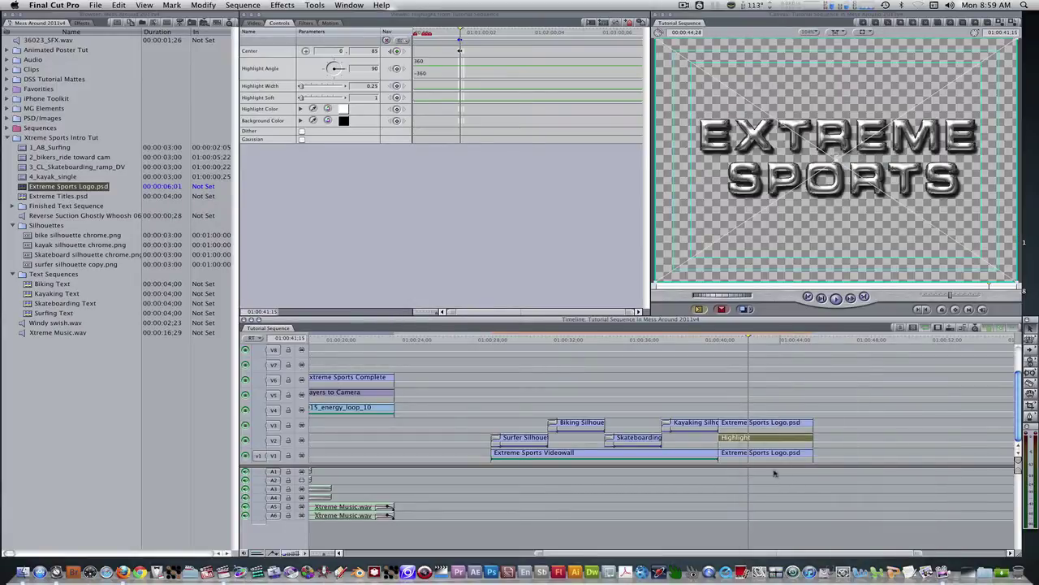
# Set the top Extreme Sports Logo clip's composite mode to Subtract
pyautogui.click(749, 464)
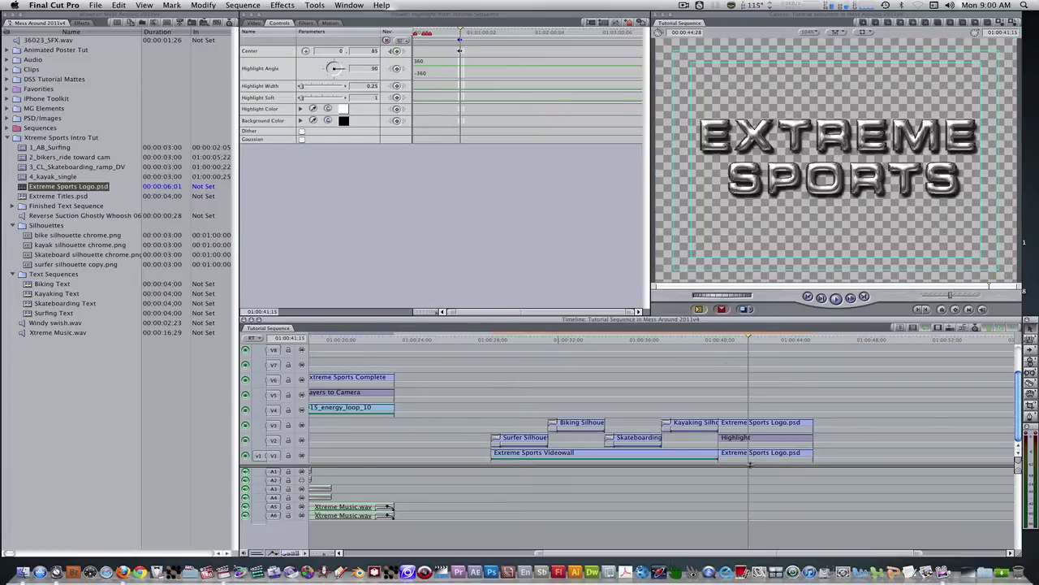
pyautogui.rightClick(752, 423)
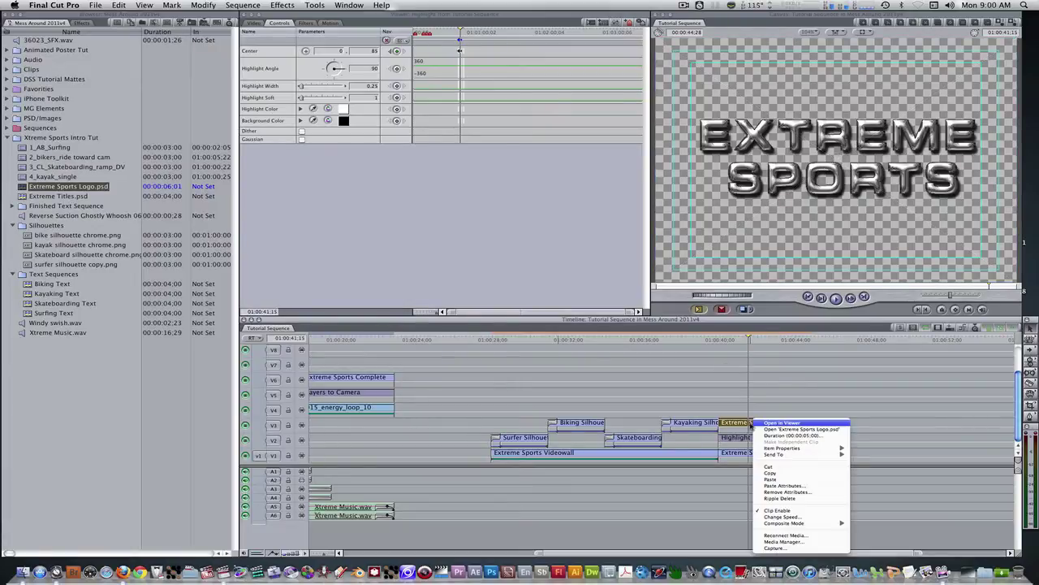
pyautogui.moveTo(816, 524)
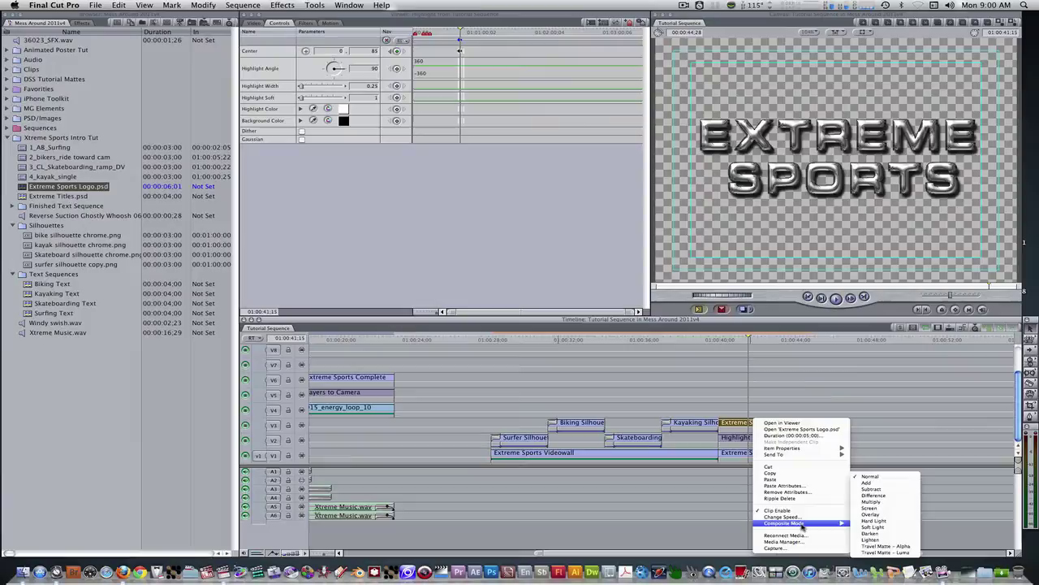
pyautogui.click(866, 489)
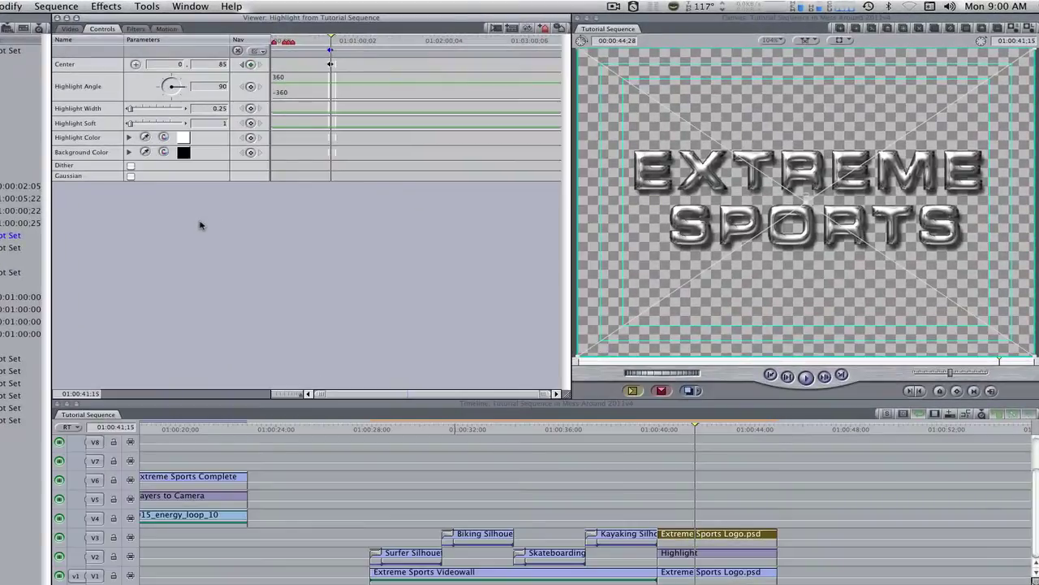
# Sample a light grey highlight colour from the logo, then enable Dither and Gaussian
pyautogui.click(144, 138)
pyautogui.click(789, 177)
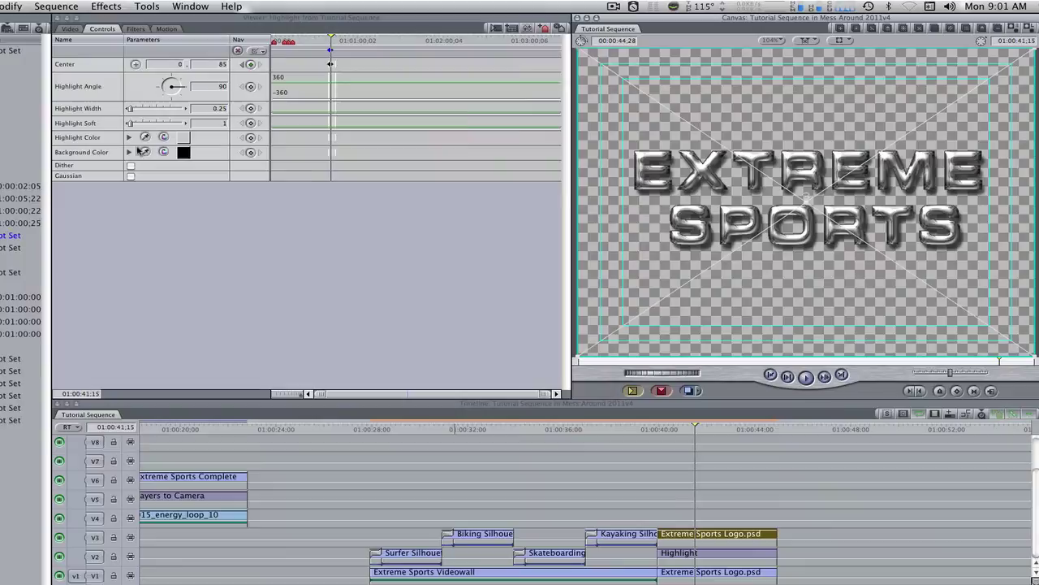
pyautogui.click(130, 166)
pyautogui.click(130, 177)
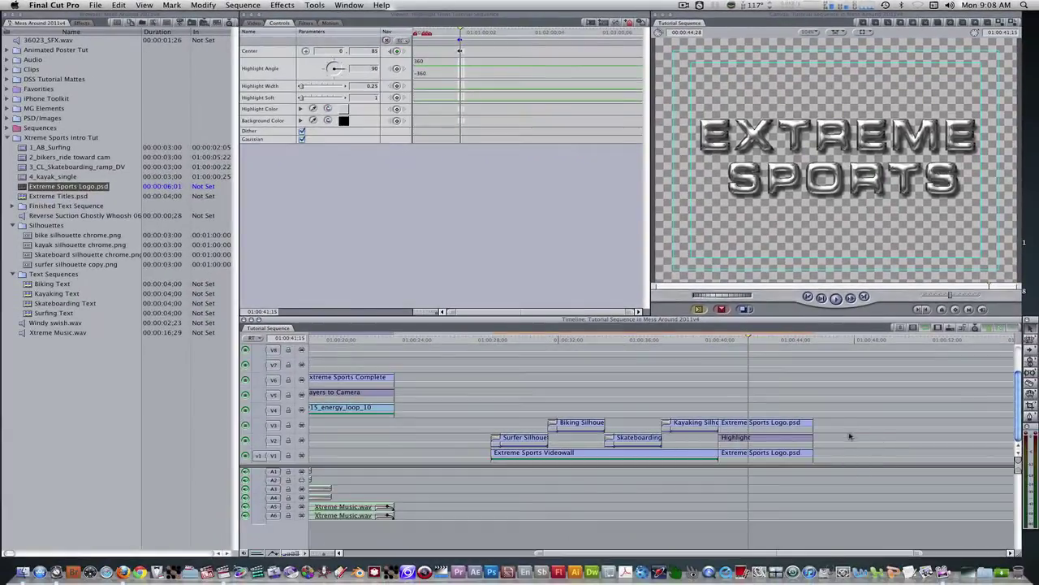
# Nest the three logo and Highlight clips as 'Main Logo' and move it up to V2
pyautogui.moveTo(846, 424); pyautogui.dragTo(780, 446)
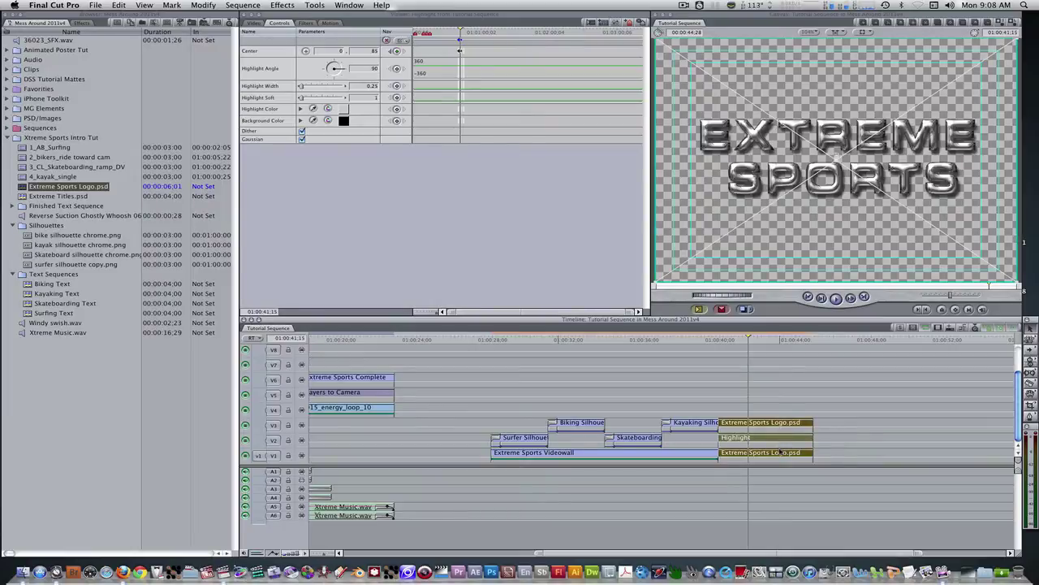
pyautogui.hotkey('alt', 'c')
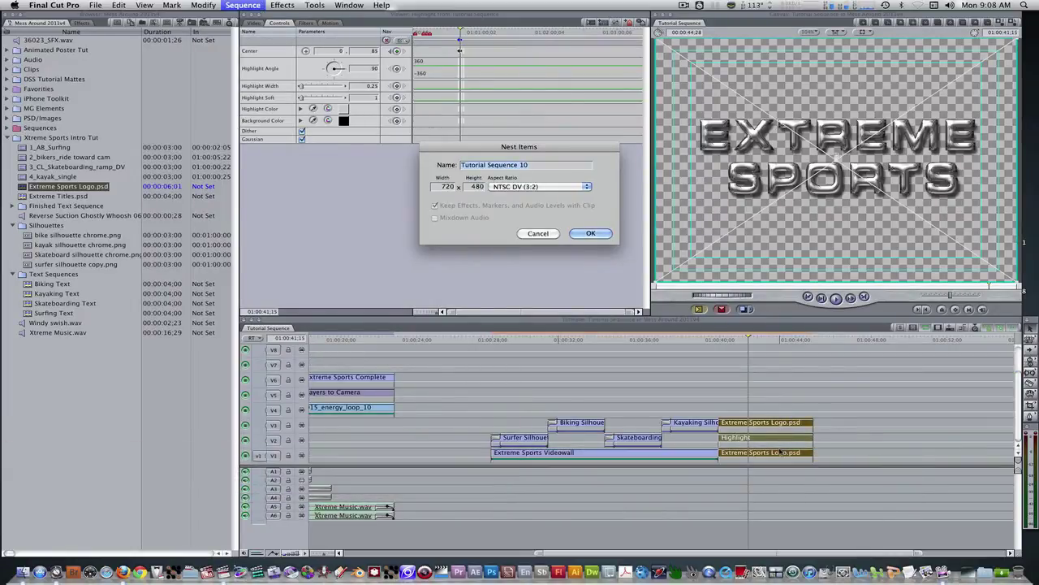
pyautogui.write('Main Logo')
pyautogui.press('Return')
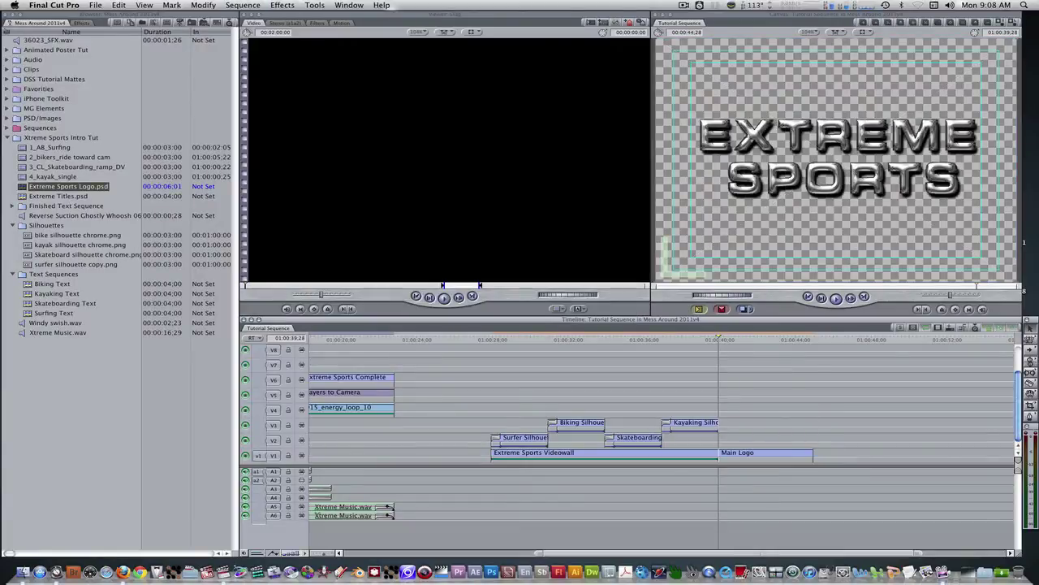
pyautogui.click(783, 456)
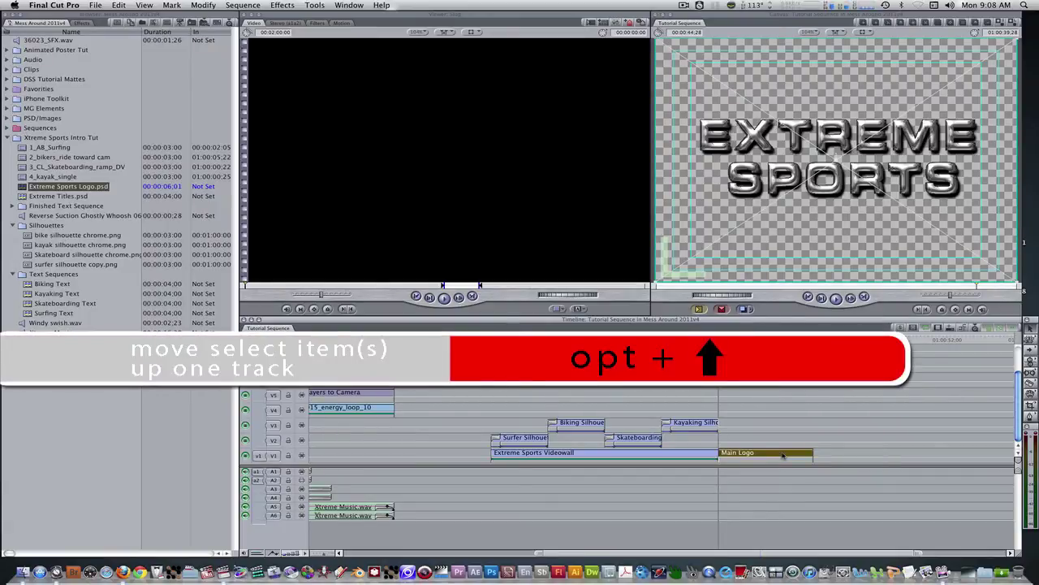
pyautogui.hotkey('alt', 'Up')
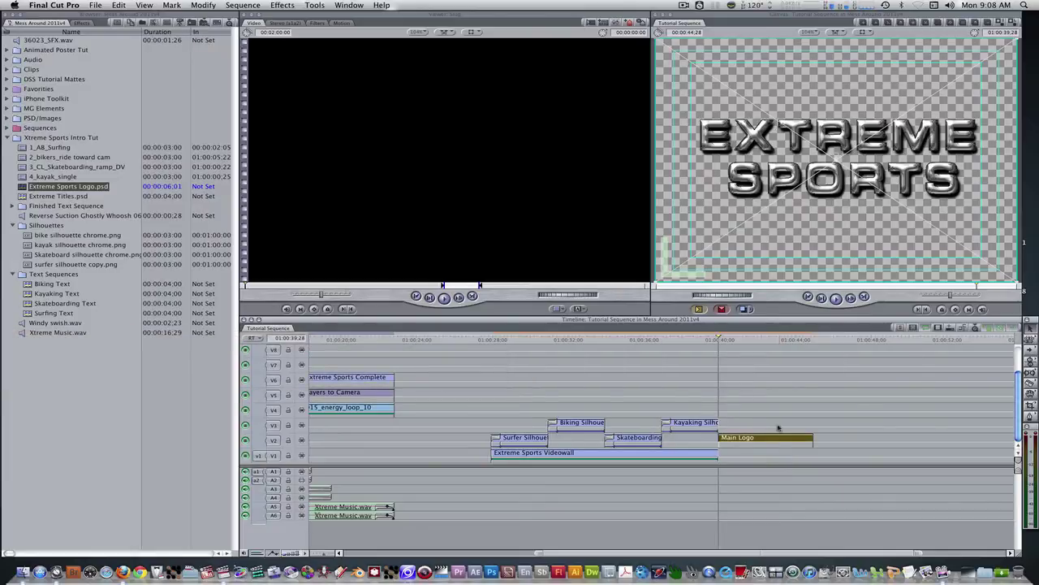
# Load the C2 ImageFlow Layers to Camera generator with a 5:00 duration
pyautogui.click(578, 309)
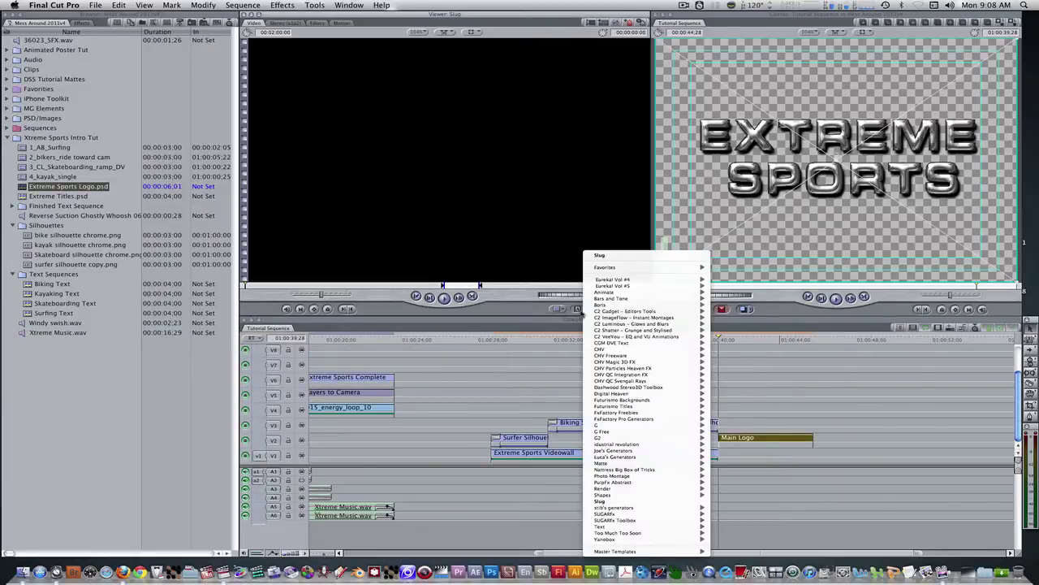
pyautogui.moveTo(595, 318)
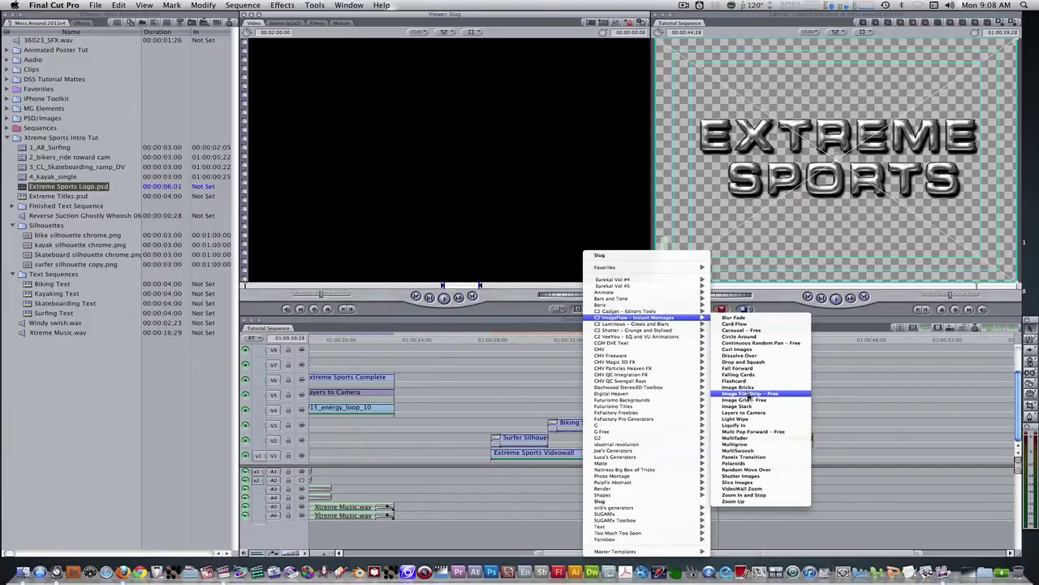
pyautogui.click(748, 413)
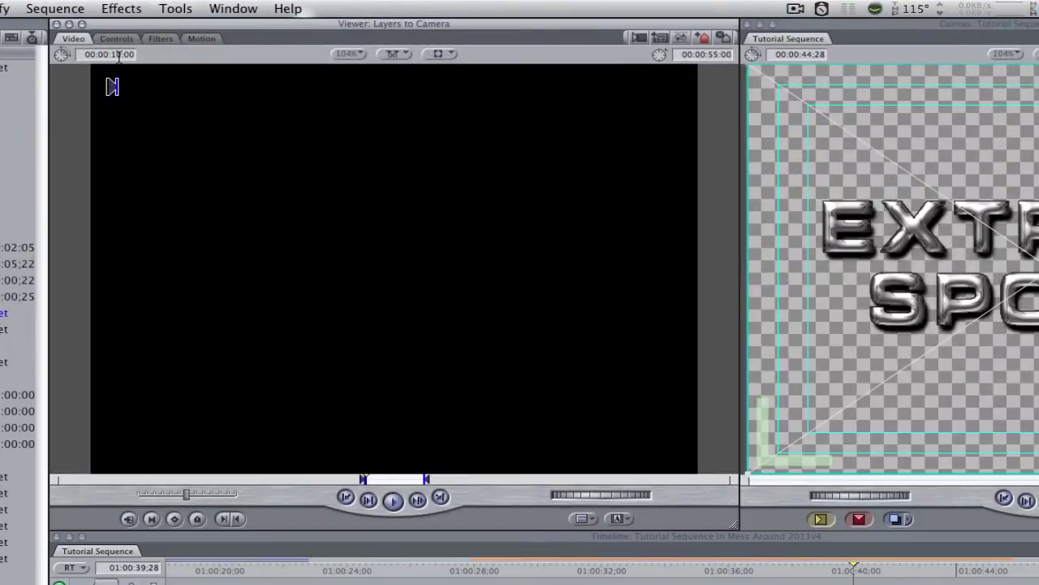
pyautogui.write('500')
pyautogui.press('Return')
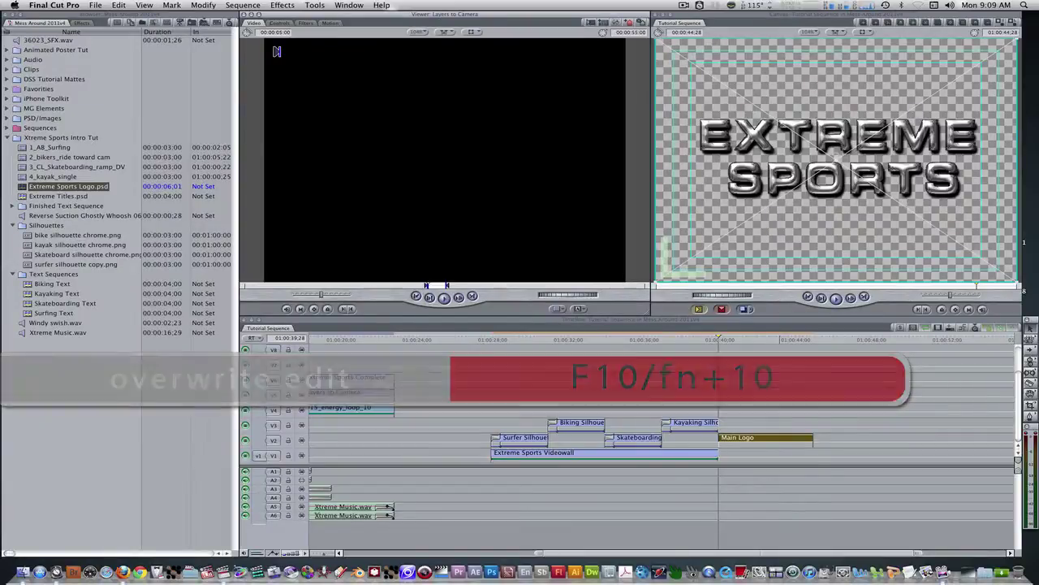
# Overwrite Layers to Camera onto V1 and show its Controls with the playhead at 01:00:41:05
pyautogui.press('F10')
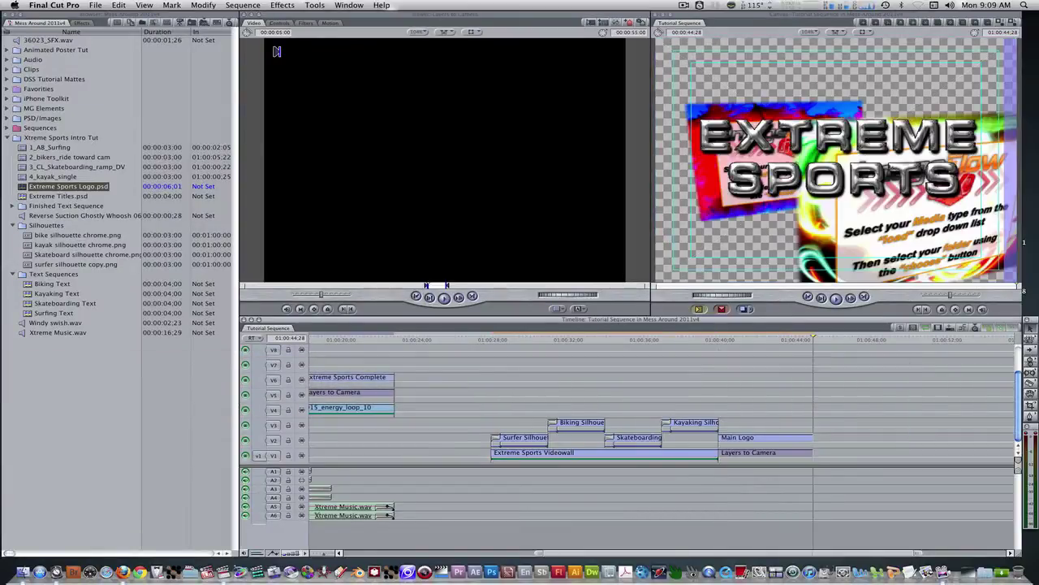
pyautogui.click(741, 340)
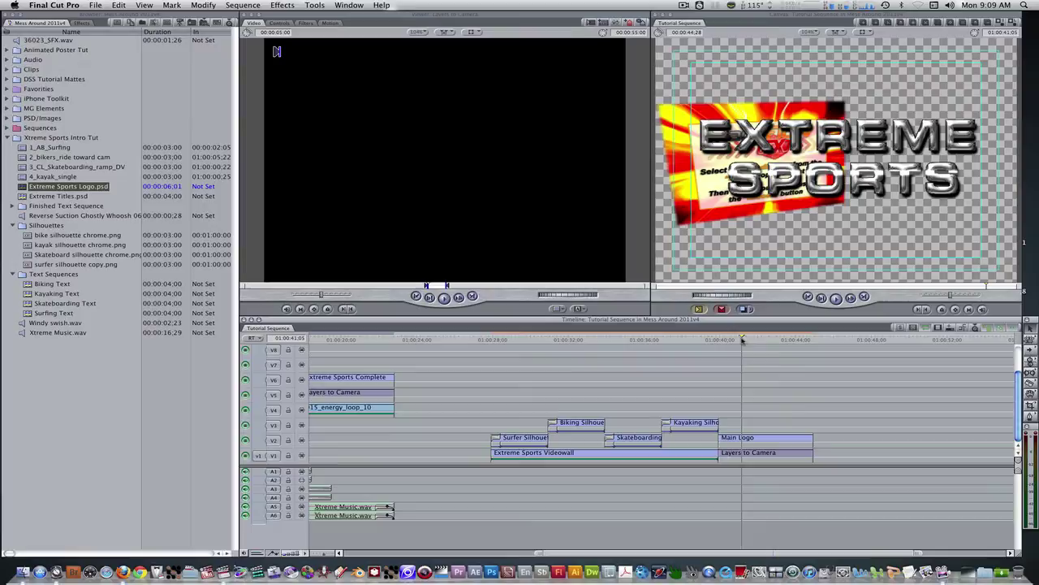
pyautogui.doubleClick(773, 454)
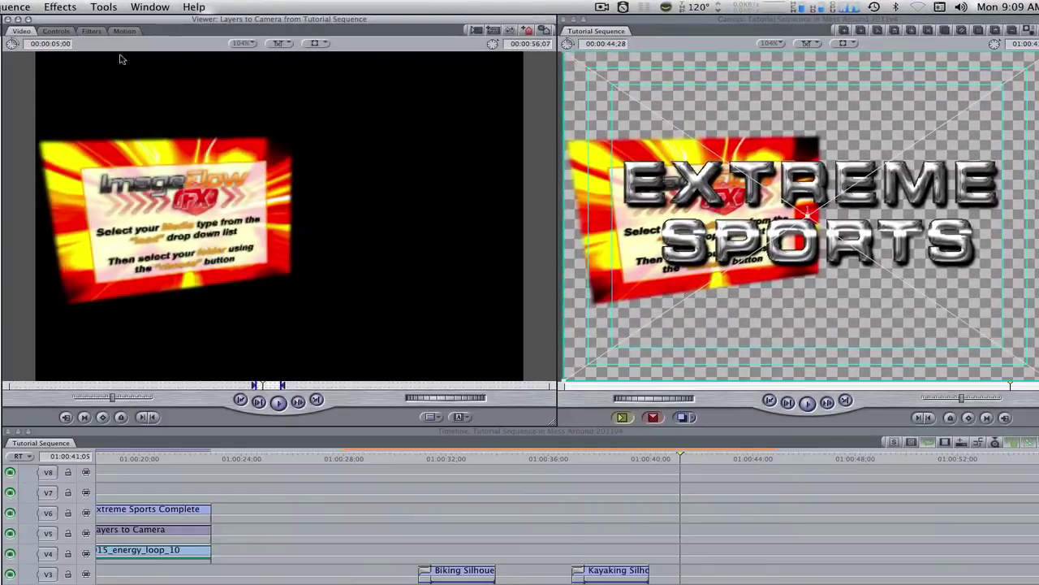
pyautogui.click(117, 29)
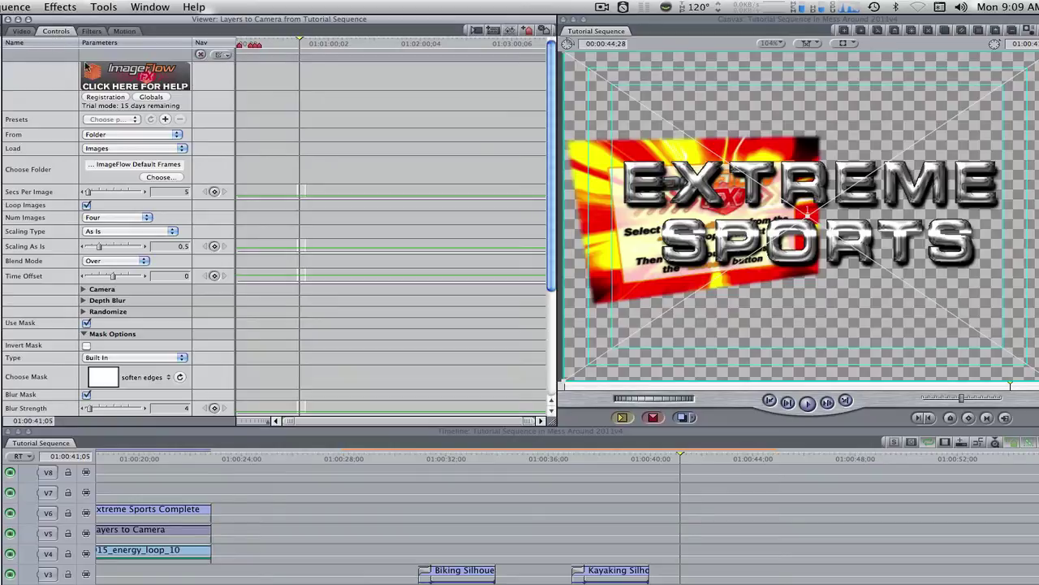
# Source images from Image Wells at 0.75 seconds per image with 0.3 scaling
pyautogui.click(122, 135)
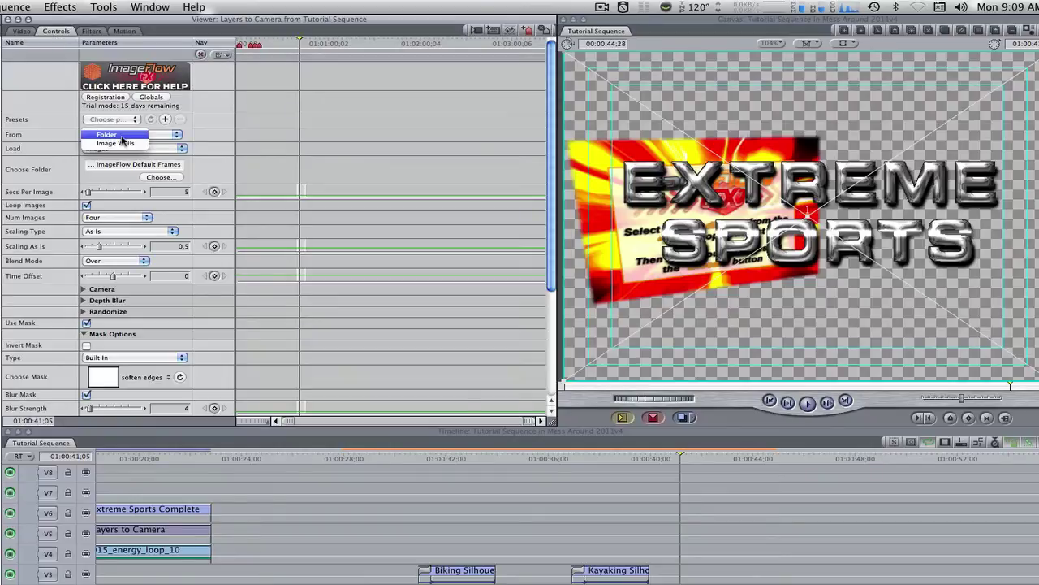
pyautogui.click(122, 144)
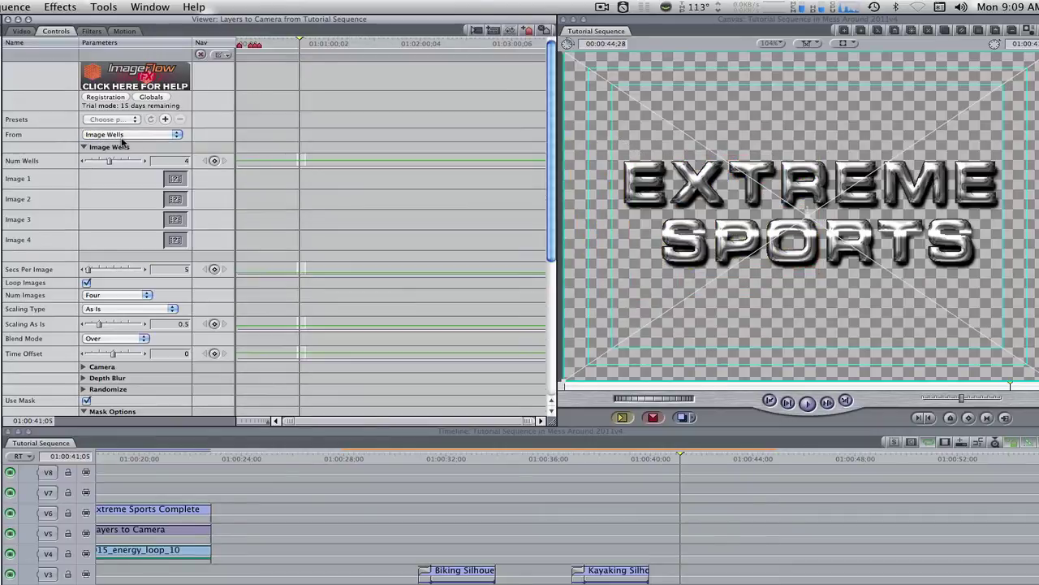
pyautogui.doubleClick(171, 269)
pyautogui.write('0.75')
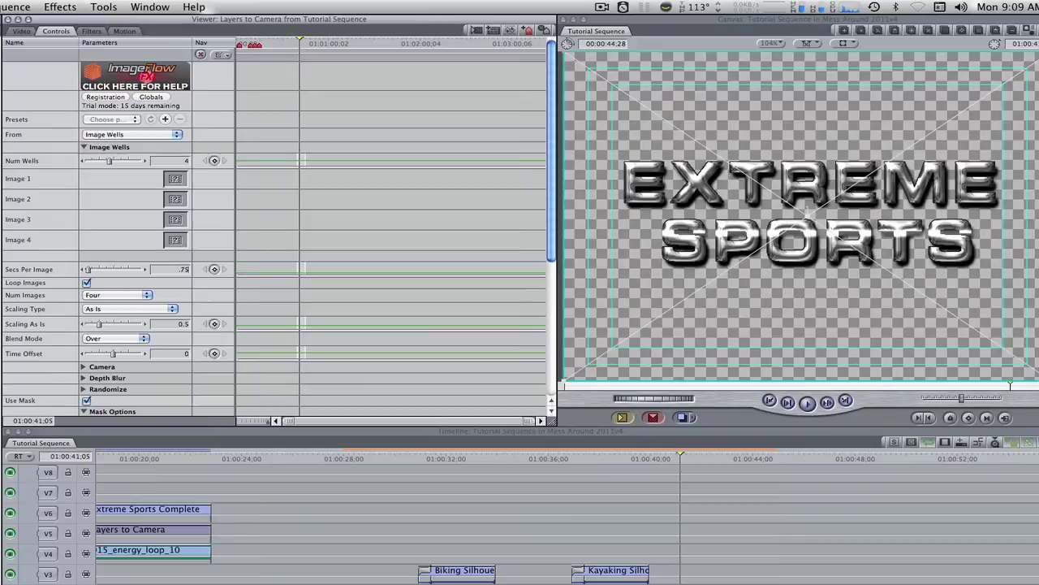
pyautogui.press('Return')
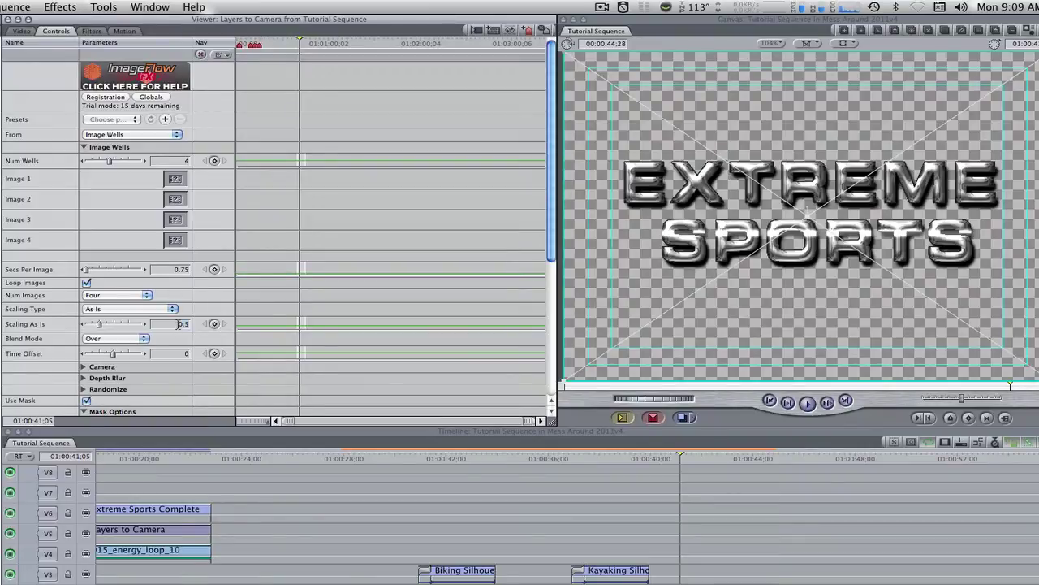
pyautogui.write('0.3')
pyautogui.press('Return')
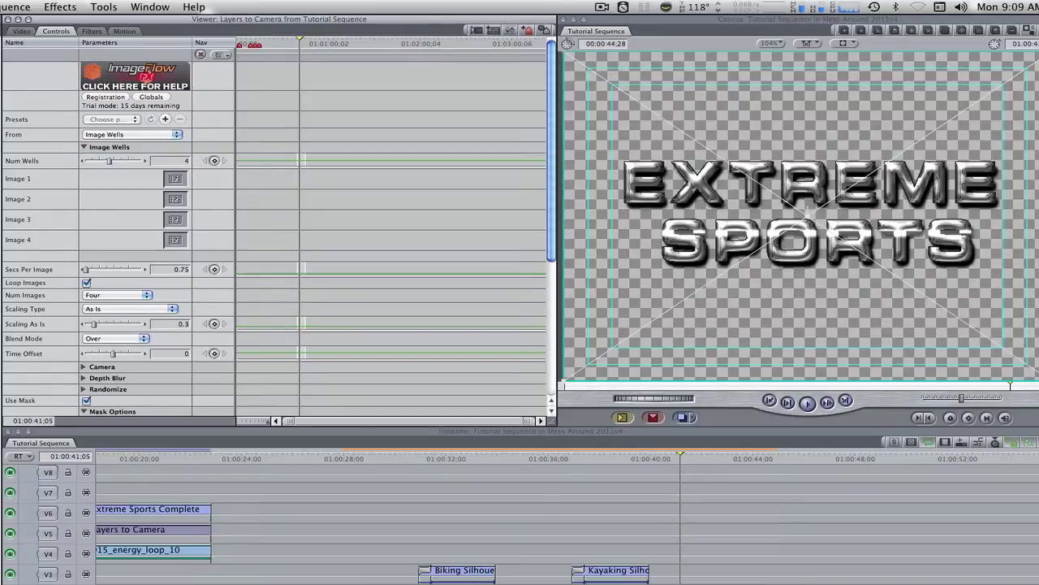
# Set the camera to Rot Y 0, X Pos -0.21 and Z Pos 2.15
pyautogui.click(83, 367)
pyautogui.scroll(-3, 40, 367)
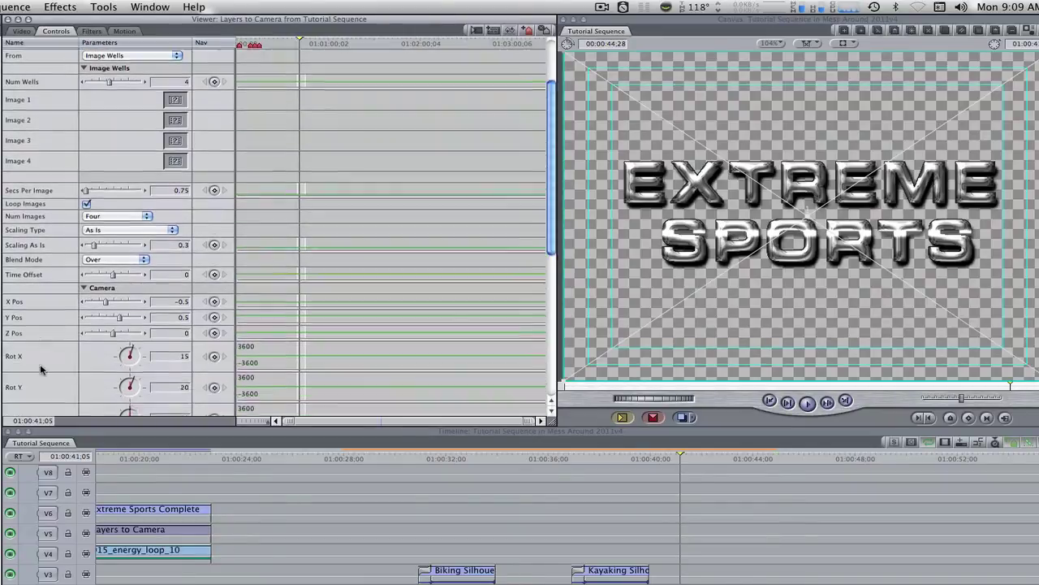
pyautogui.scroll(-2, 40, 364)
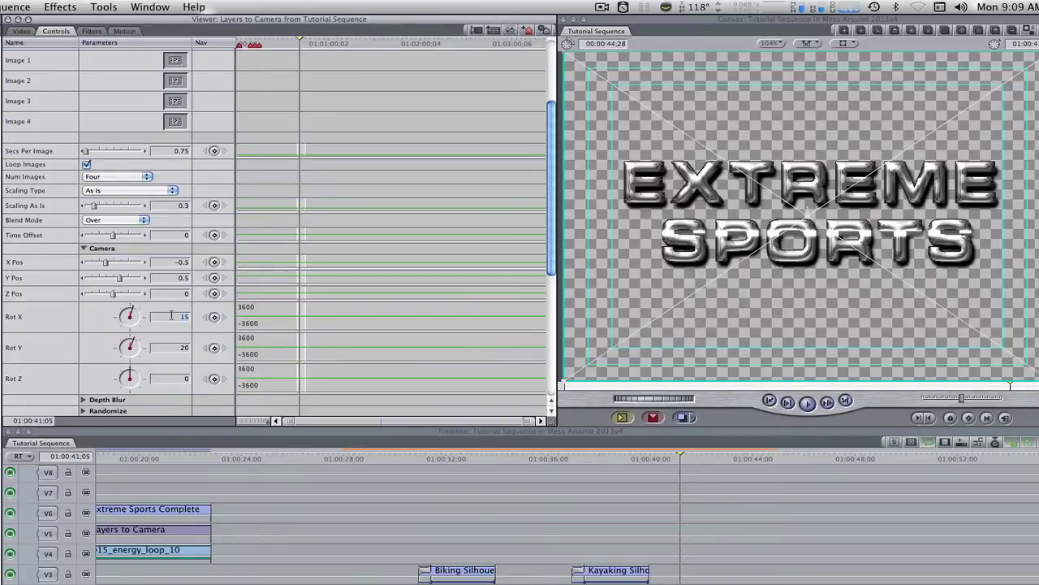
pyautogui.doubleClick(168, 347)
pyautogui.write('0')
pyautogui.press('Return')
pyautogui.write('-')
pyautogui.press('Return')
pyautogui.click(178, 294)
pyautogui.write('2.15')
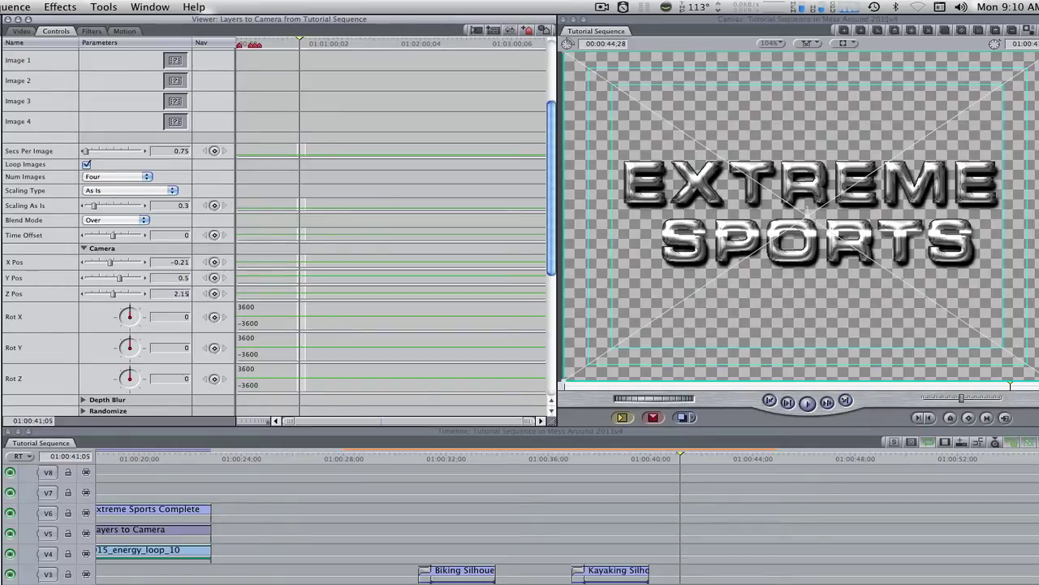
pyautogui.press('Return')
# Set Depth Blur's Max Blur to 15
pyautogui.scroll(-3, 45, 313)
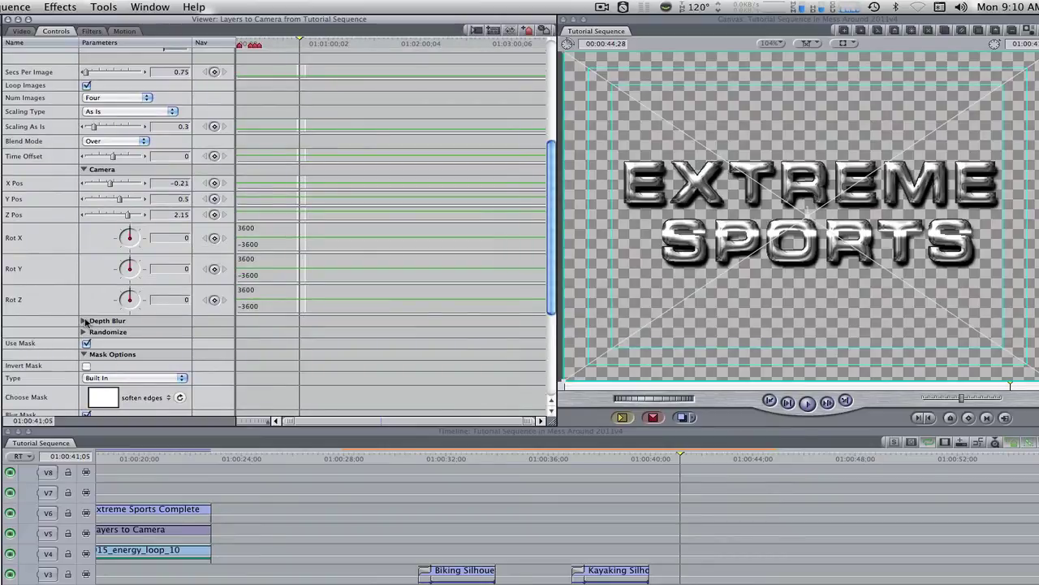
pyautogui.click(83, 320)
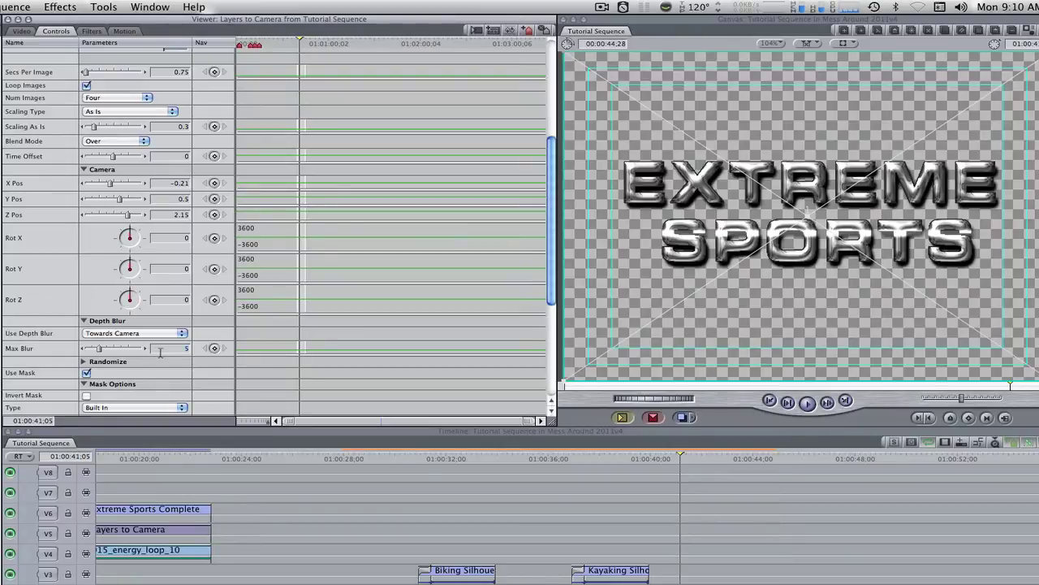
pyautogui.click(127, 348)
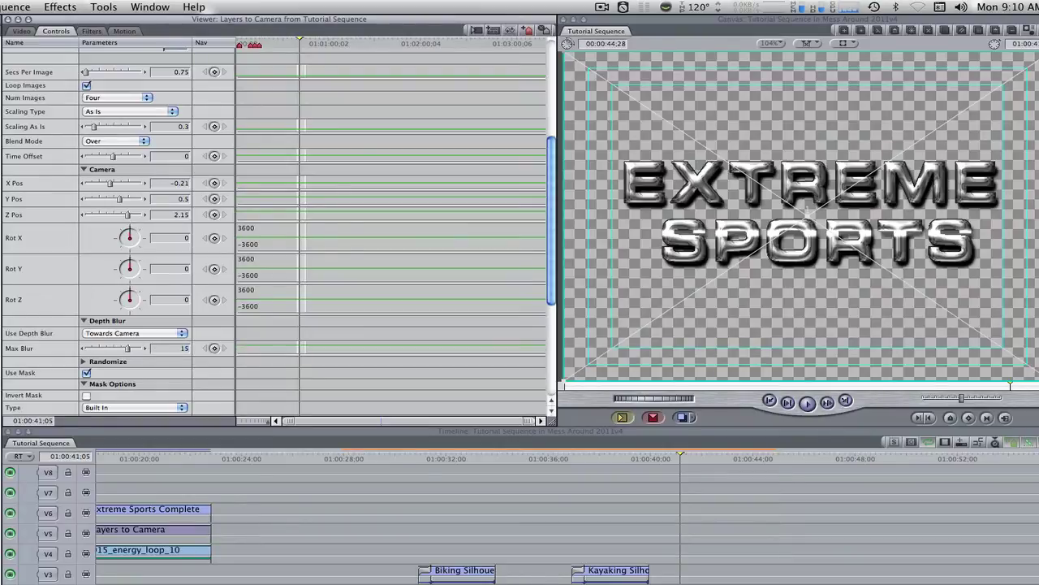
# Turn on Random Y and Random Z under Randomize
pyautogui.click(84, 361)
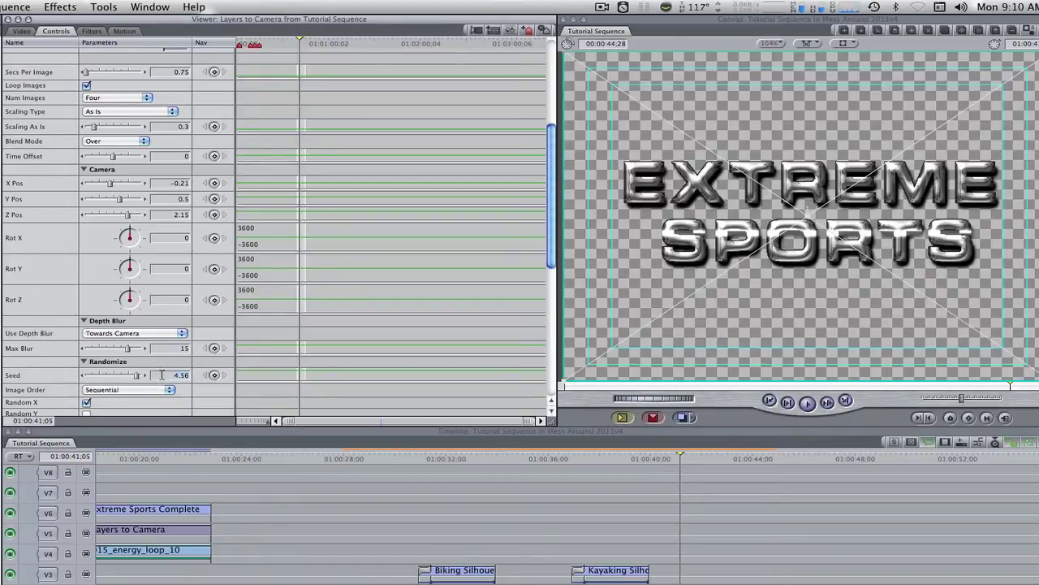
pyautogui.scroll(-3, 41, 372)
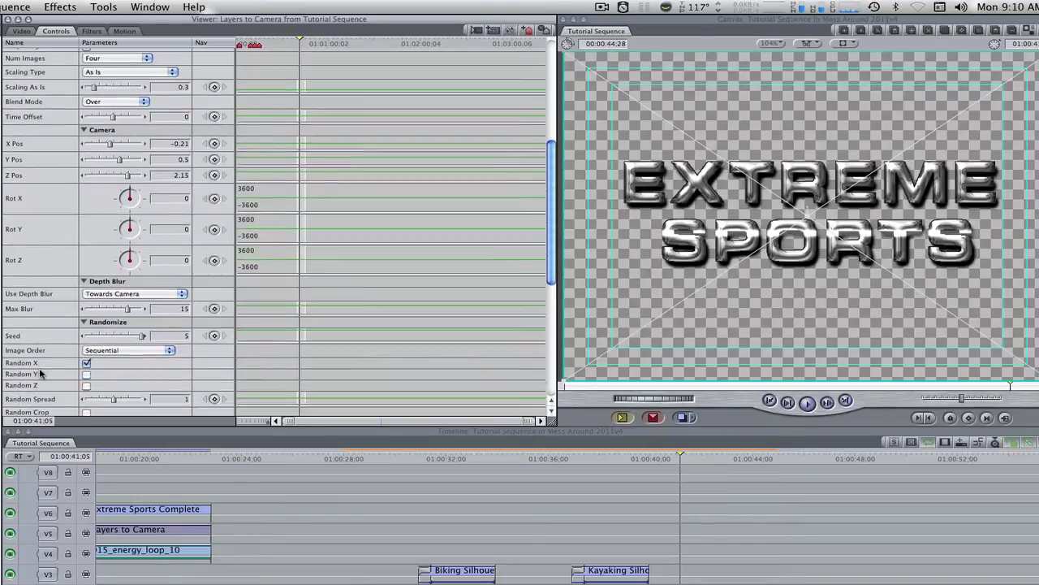
pyautogui.click(86, 375)
pyautogui.click(86, 386)
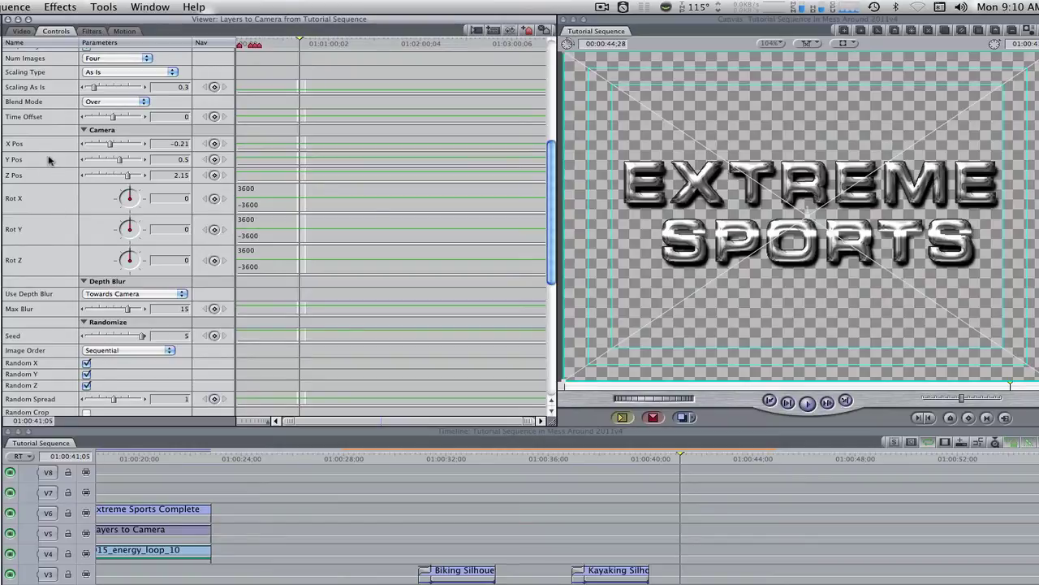
pyautogui.scroll(5, 48, 162)
# Fill Image wells 1–4 with the bike, kayak, skateboard and surfer silhouettes
pyautogui.scroll(1, 48, 163)
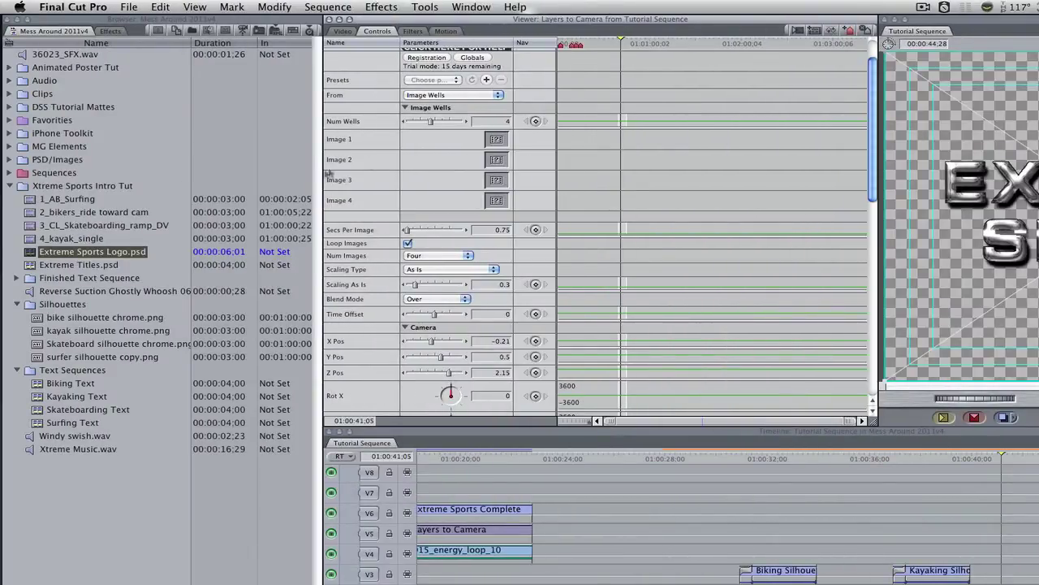
pyautogui.moveTo(42, 319); pyautogui.dragTo(496, 139)
pyautogui.moveTo(81, 330); pyautogui.dragTo(497, 179)
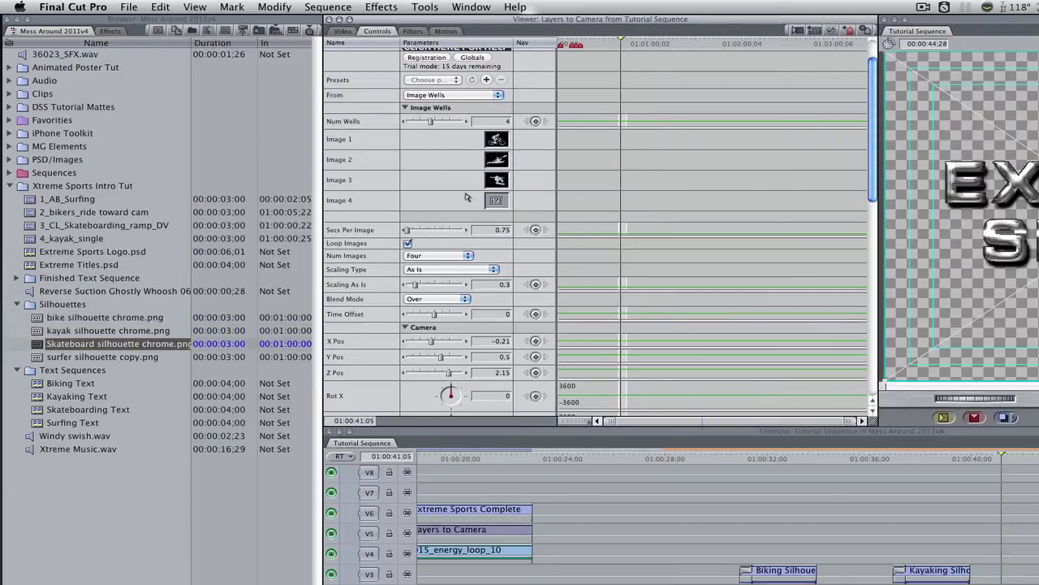
pyautogui.moveTo(81, 357); pyautogui.dragTo(497, 203)
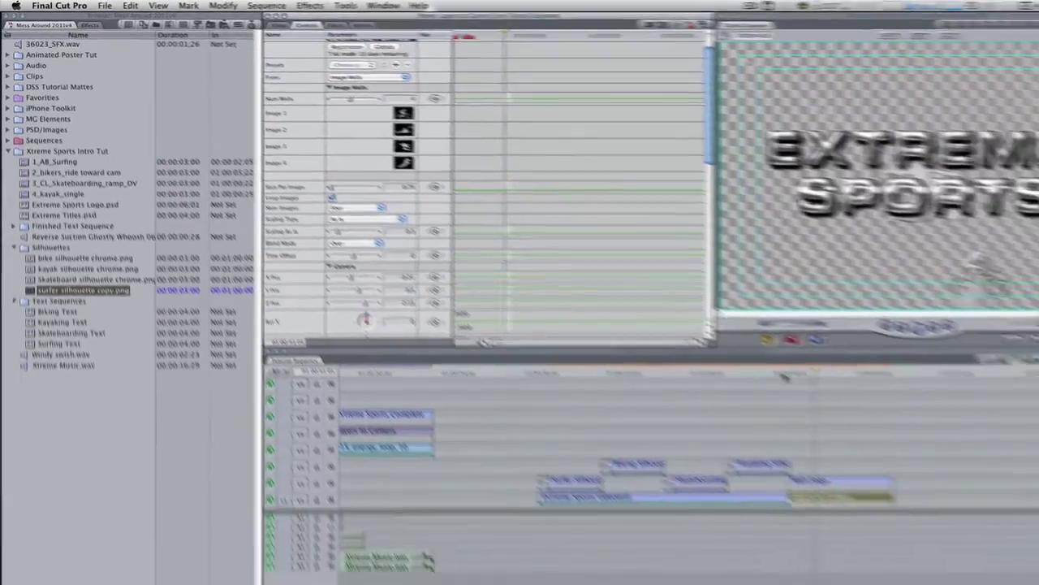
pyautogui.doubleClick(755, 453)
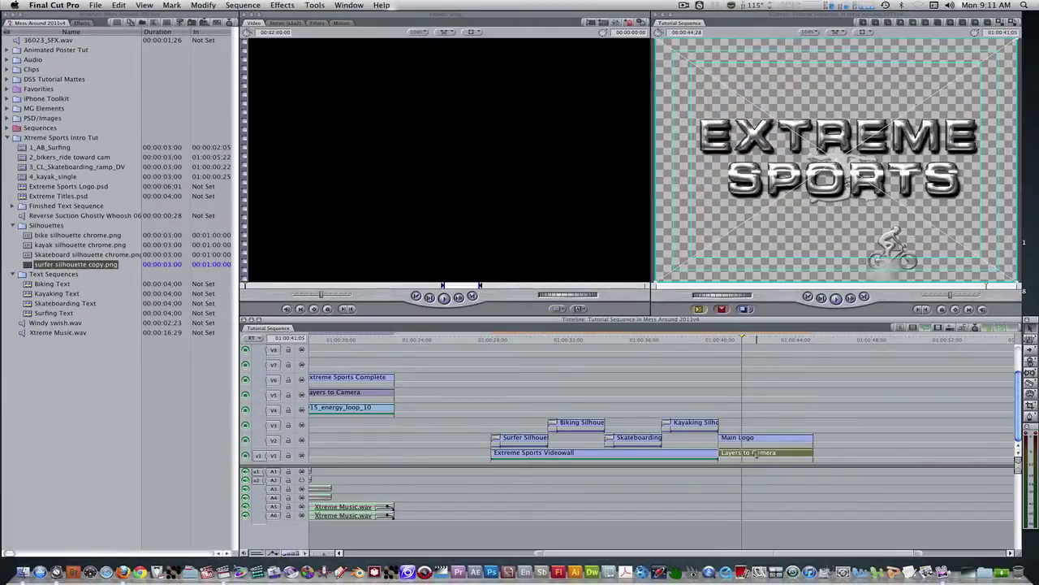
# Move Layers to Camera from V1 to V5 and Main Logo from V2 to V6
pyautogui.moveTo(756, 453); pyautogui.dragTo(753, 403)
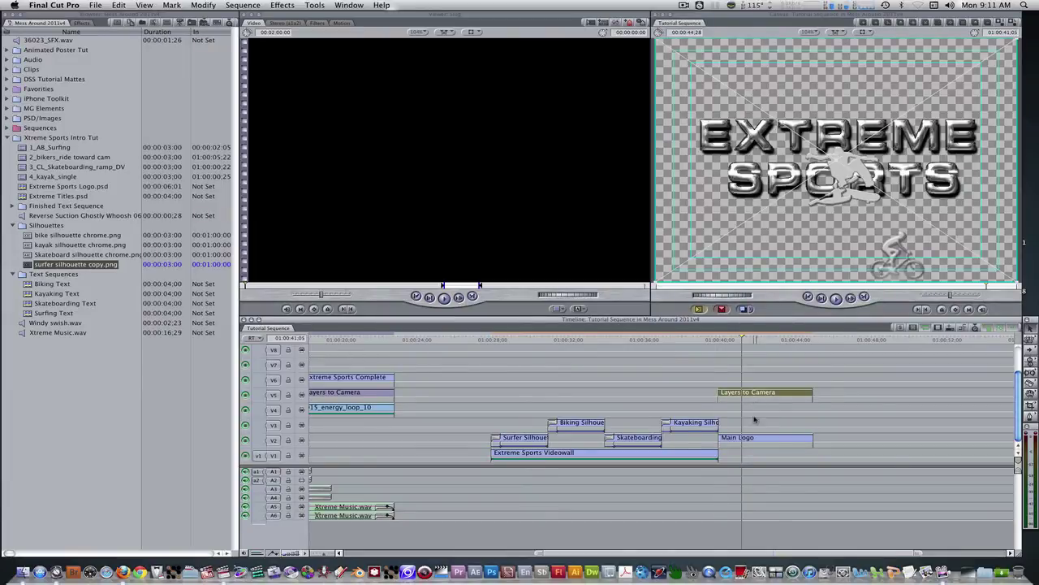
pyautogui.moveTo(759, 440); pyautogui.dragTo(759, 378)
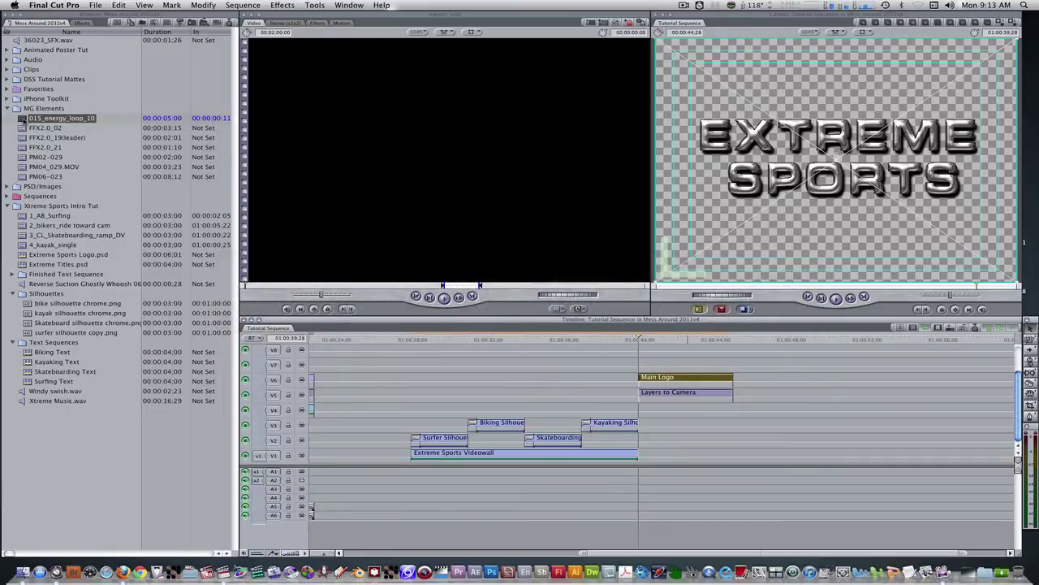
# Place the 015_energy_loop_10 clip on V4 beneath the logo layers
pyautogui.moveTo(23, 117); pyautogui.dragTo(414, 191)
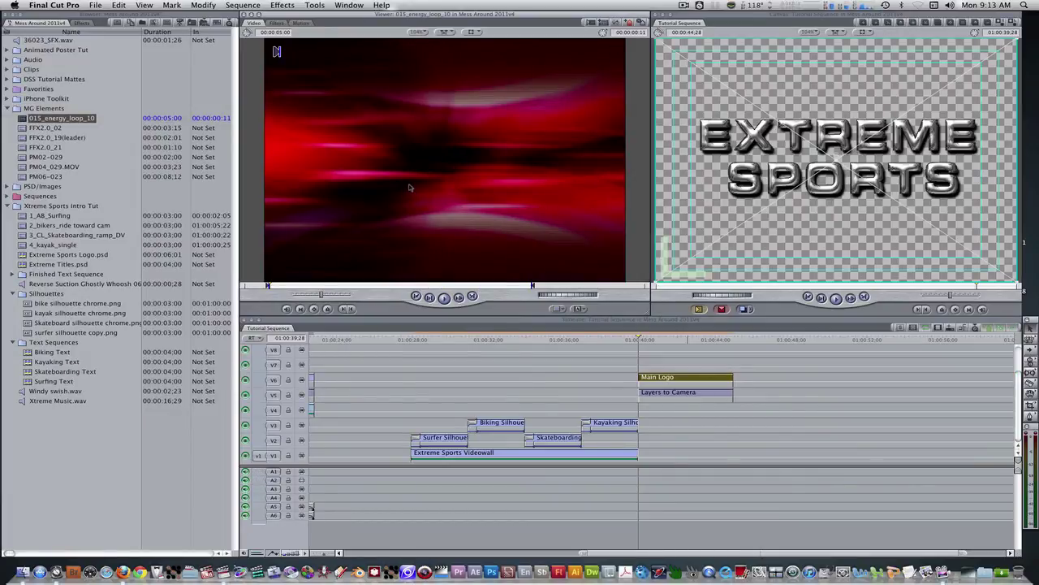
pyautogui.moveTo(410, 187); pyautogui.dragTo(674, 409)
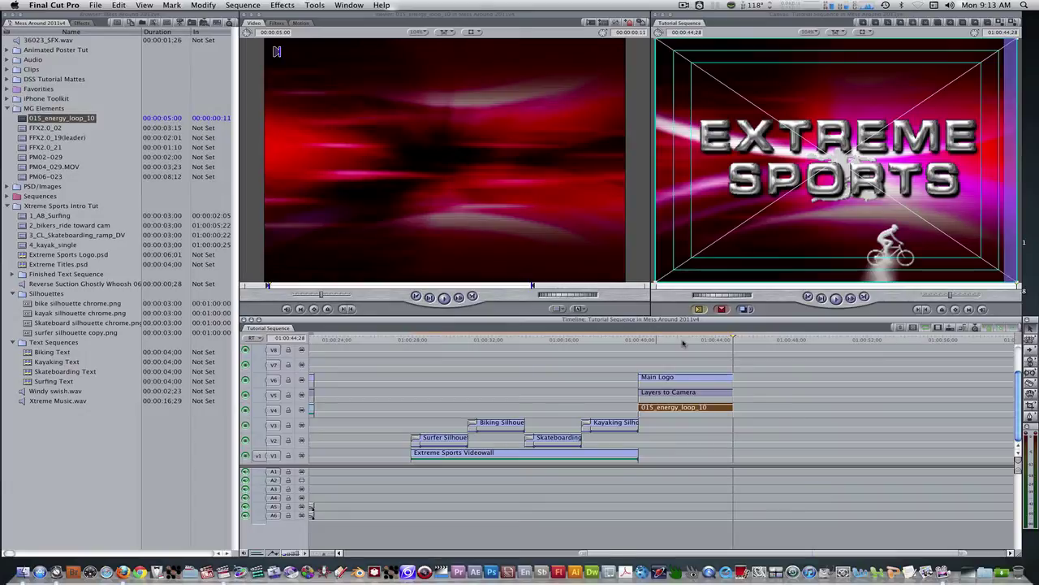
pyautogui.click(680, 341)
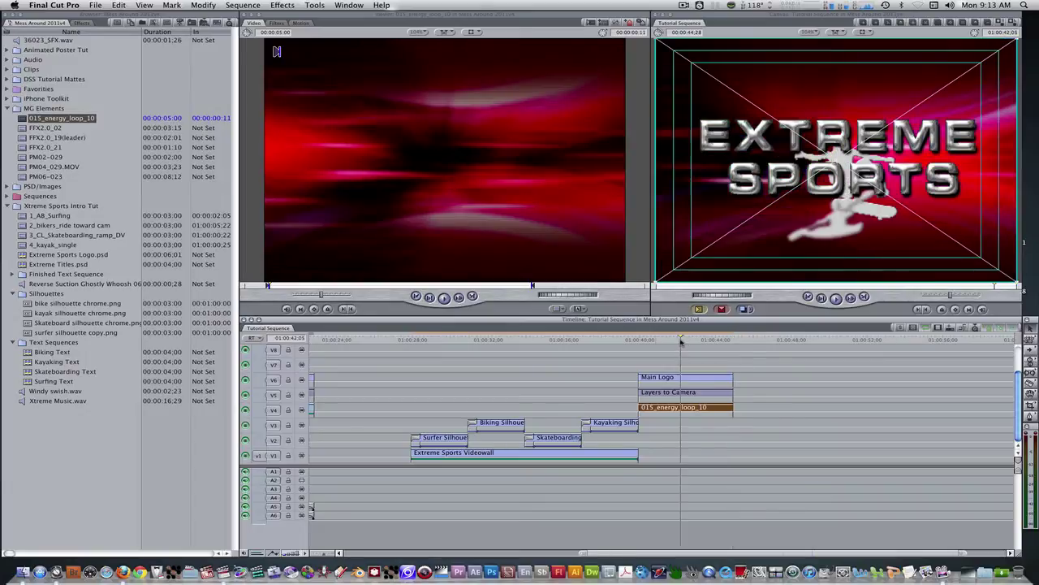
# Apply HSV Adjust to the energy loop and rotate its hue to 184 for teal
pyautogui.click(81, 22)
pyautogui.click(10, 60)
pyautogui.scroll(-3, 40, 297)
pyautogui.scroll(-5, 40, 296)
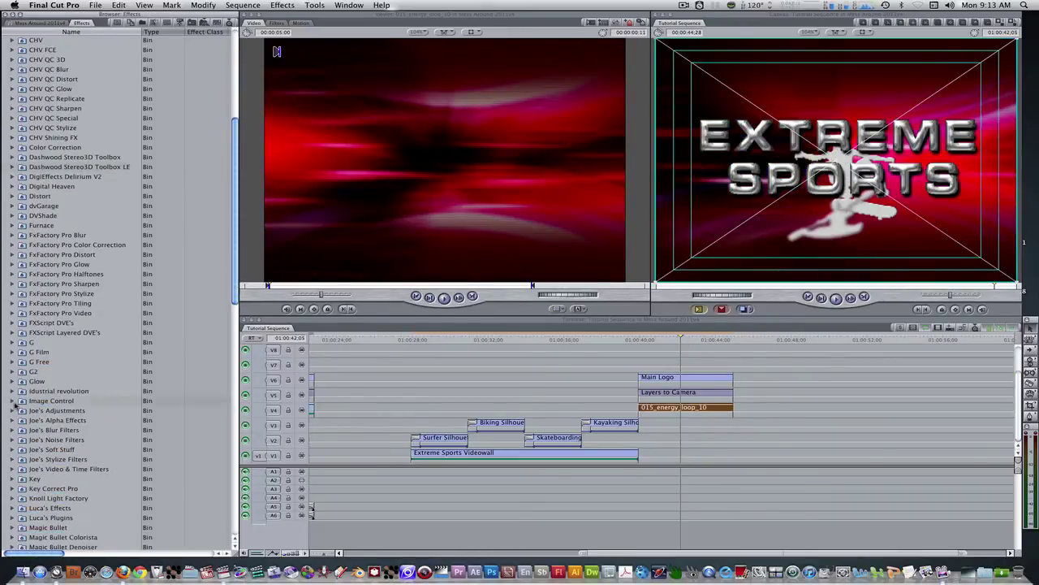
pyautogui.click(13, 400)
pyautogui.scroll(-1, 41, 390)
pyautogui.moveTo(53, 468); pyautogui.dragTo(688, 407)
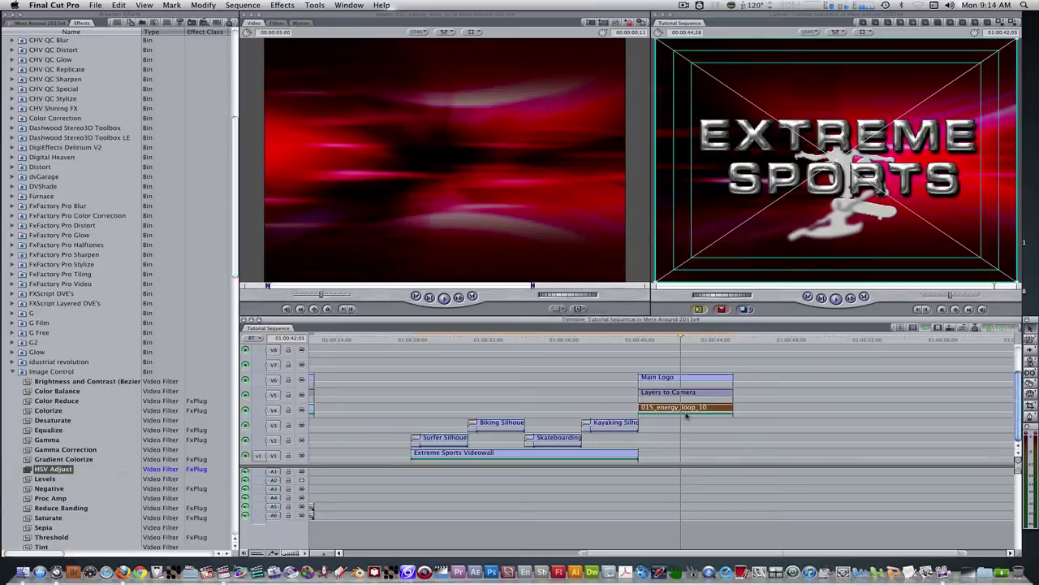
pyautogui.doubleClick(688, 407)
pyautogui.moveTo(338, 65); pyautogui.dragTo(340, 76)
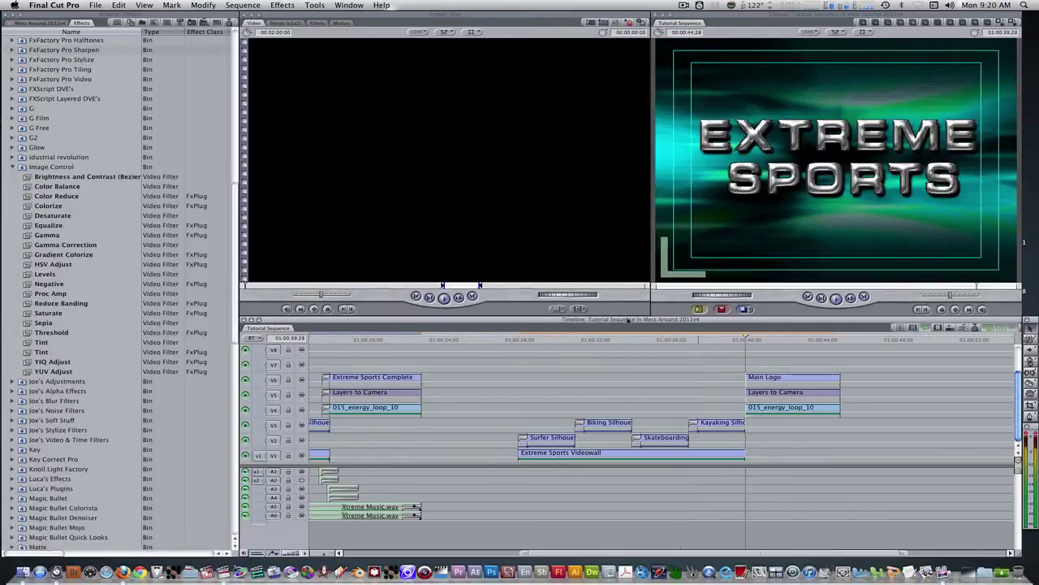
# In the Effects list, expand Video Transitions > Dissolve and select Dip to Color Dissolve
pyautogui.click(85, 24)
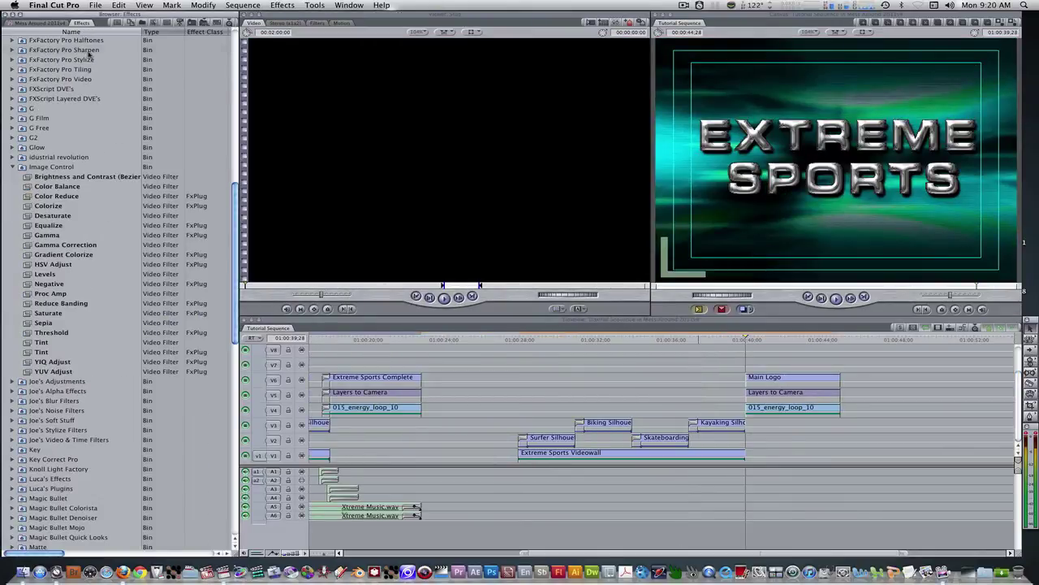
pyautogui.scroll(15, 90, 54)
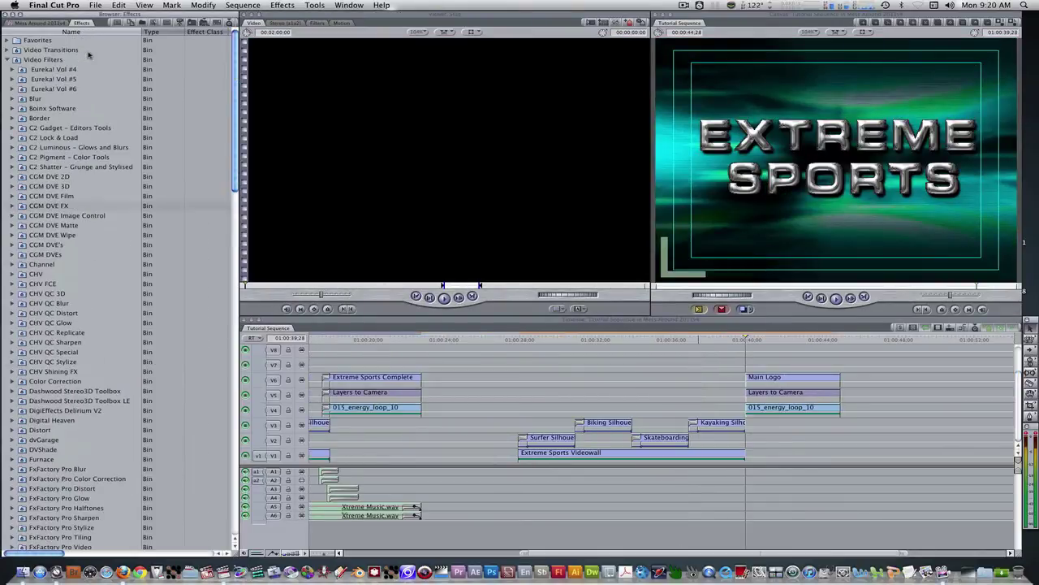
pyautogui.click(7, 49)
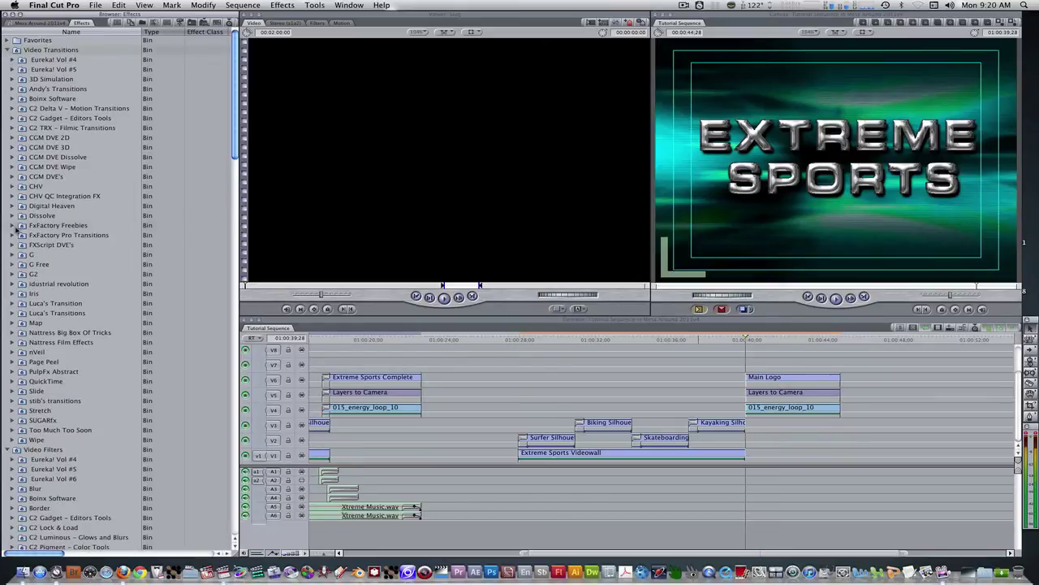
pyautogui.click(12, 216)
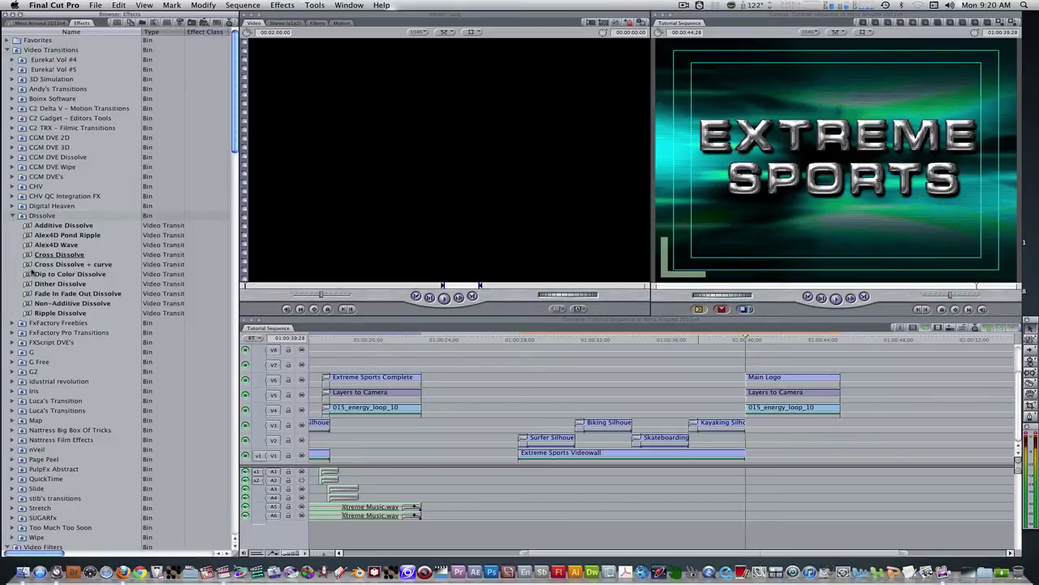
pyautogui.click(31, 275)
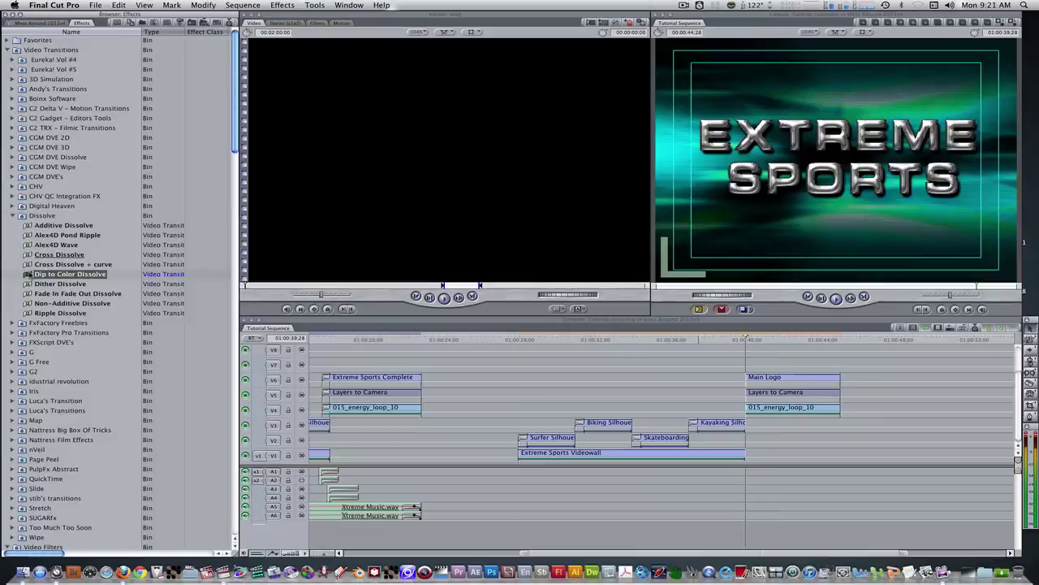
# Open the Dip to Color Dissolve settings, make the dip colour white and the duration 12 frames
pyautogui.doubleClick(29, 274)
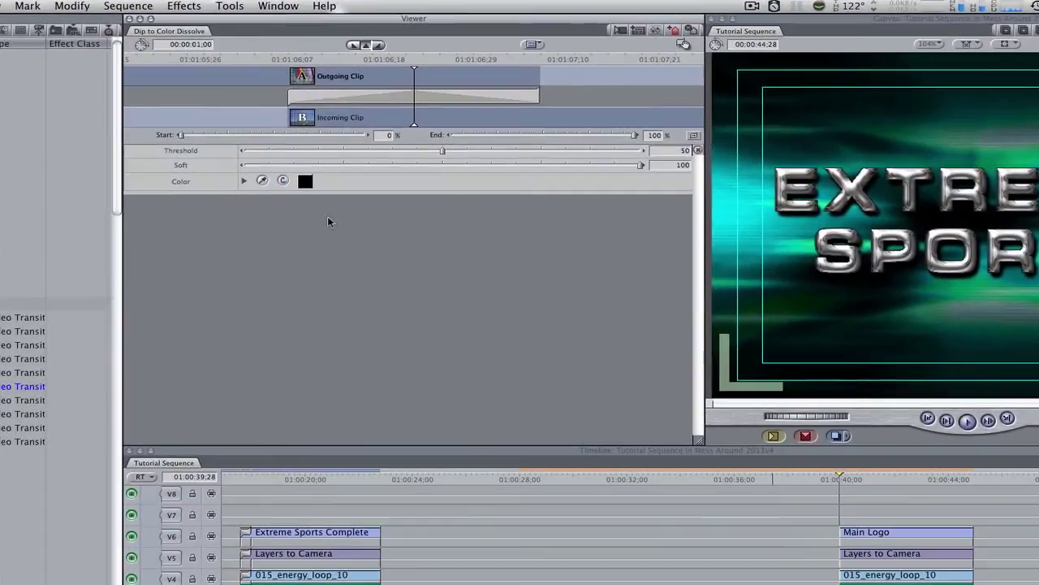
pyautogui.click(305, 182)
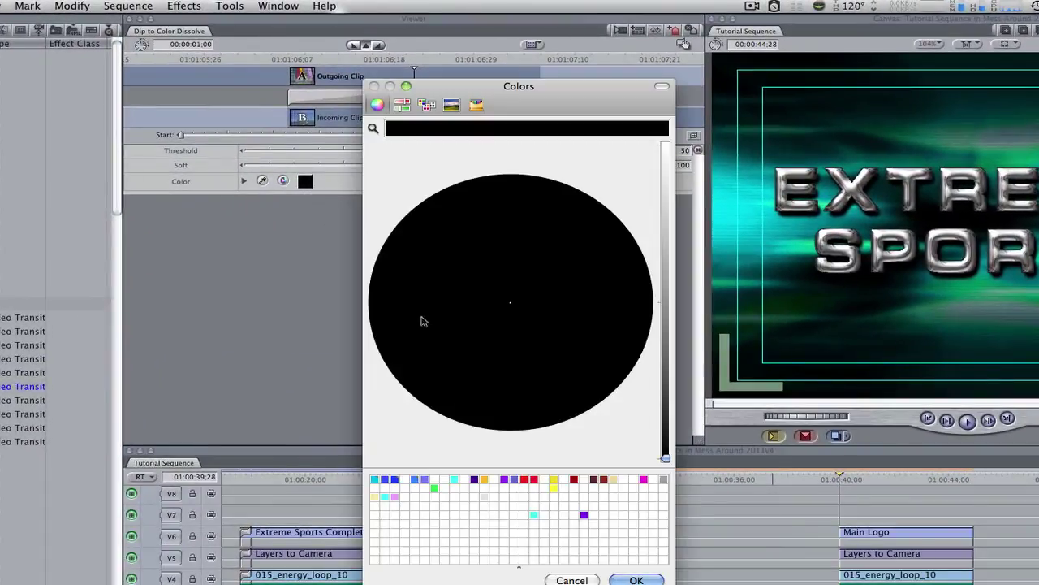
pyautogui.click(495, 537)
pyautogui.click(637, 579)
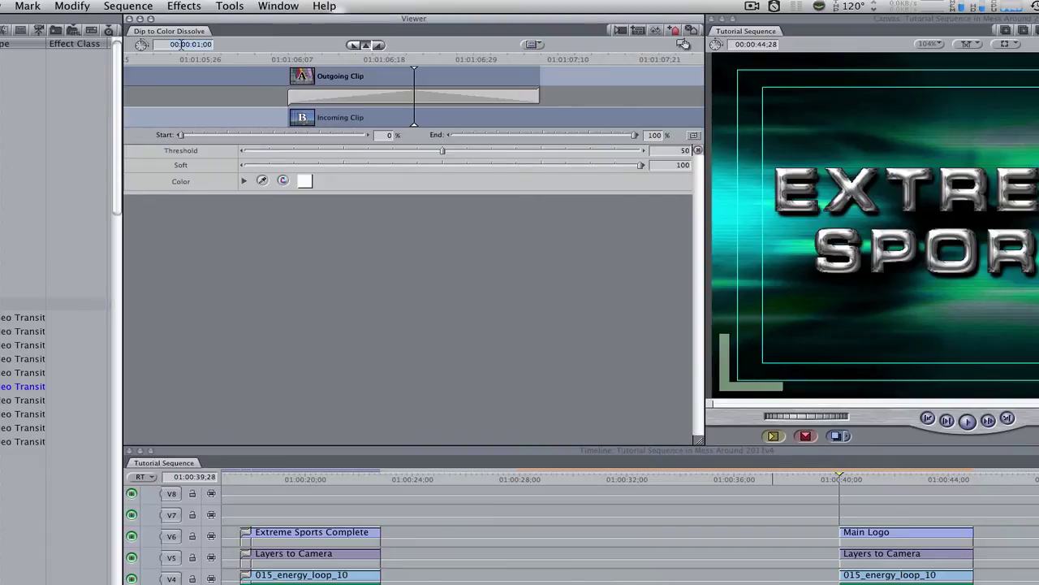
pyautogui.write('12')
pyautogui.press('Return')
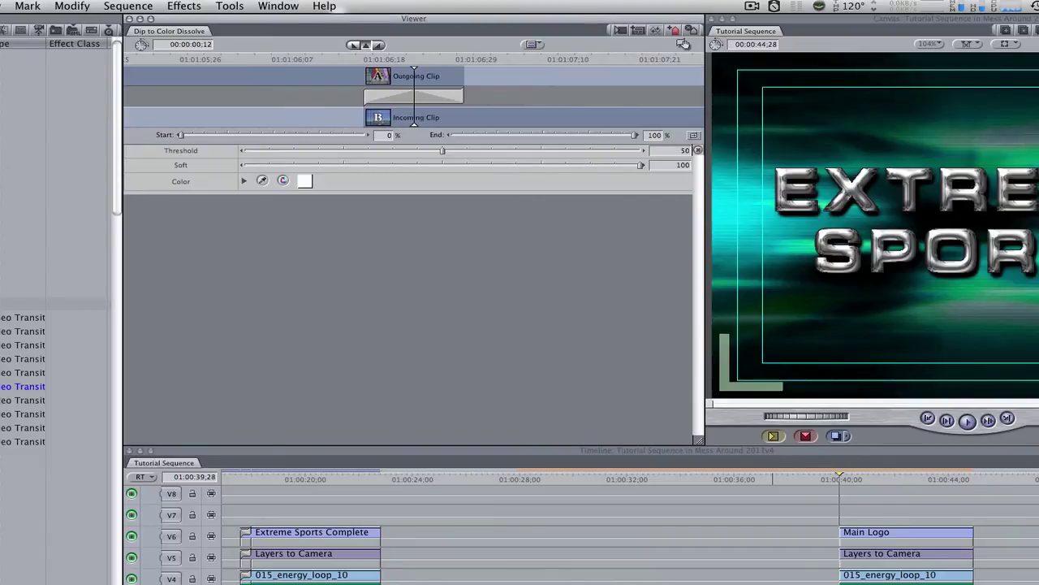
# Set the transition's Threshold to 0 and Soft to 80
pyautogui.doubleClick(668, 152)
pyautogui.write('0')
pyautogui.press('Return')
pyautogui.doubleClick(682, 165)
pyautogui.write('80')
pyautogui.press('Return')
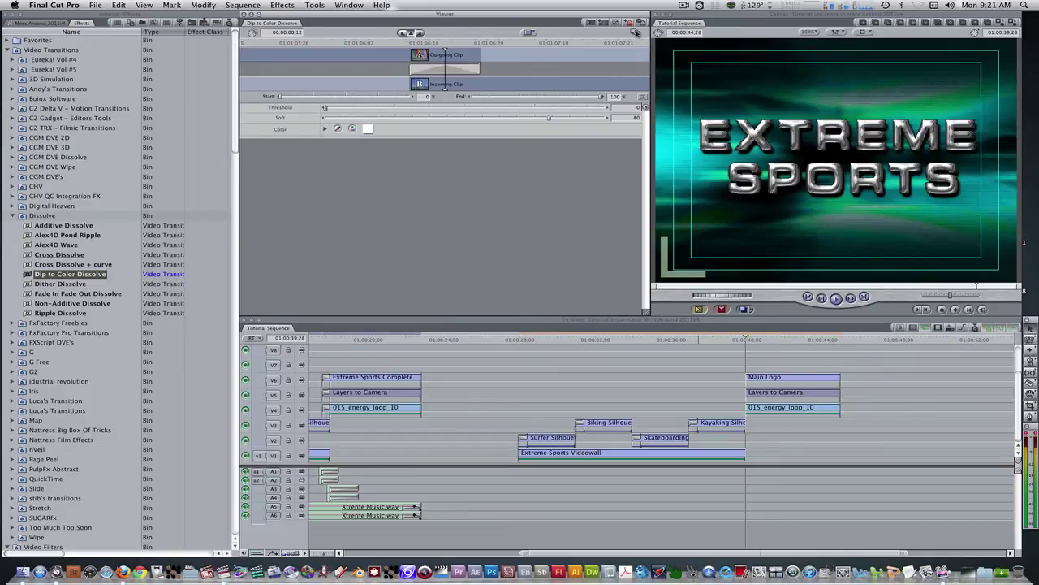
# Add the white dip transition to the starts of the Main Logo and 015_energy_loop_10 clips
pyautogui.moveTo(636, 32); pyautogui.dragTo(748, 377)
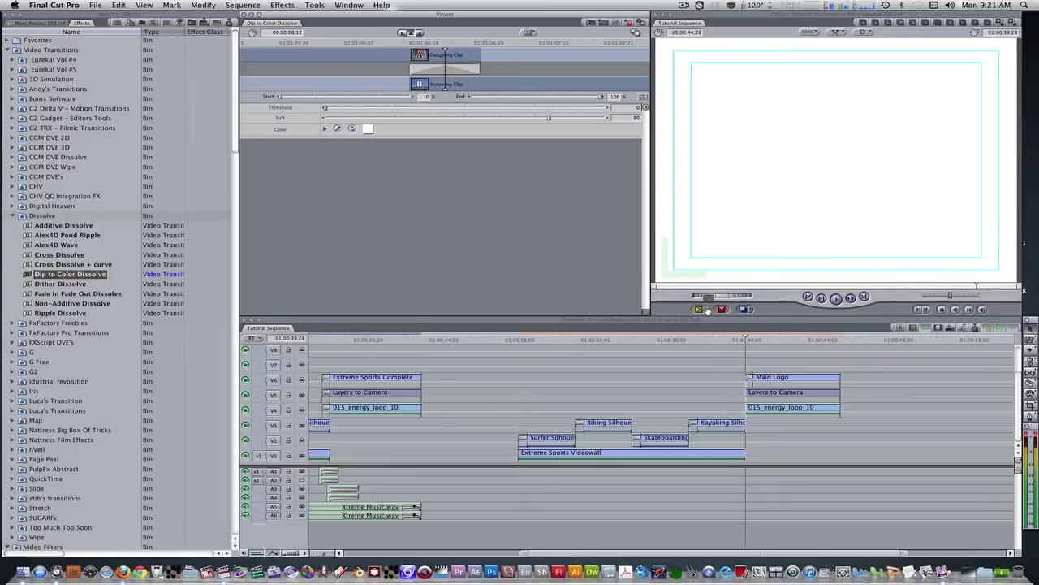
pyautogui.moveTo(636, 33)
pyautogui.mouseDown()
pyautogui.moveTo(707, 375)
pyautogui.moveTo(753, 404)
pyautogui.mouseUp()
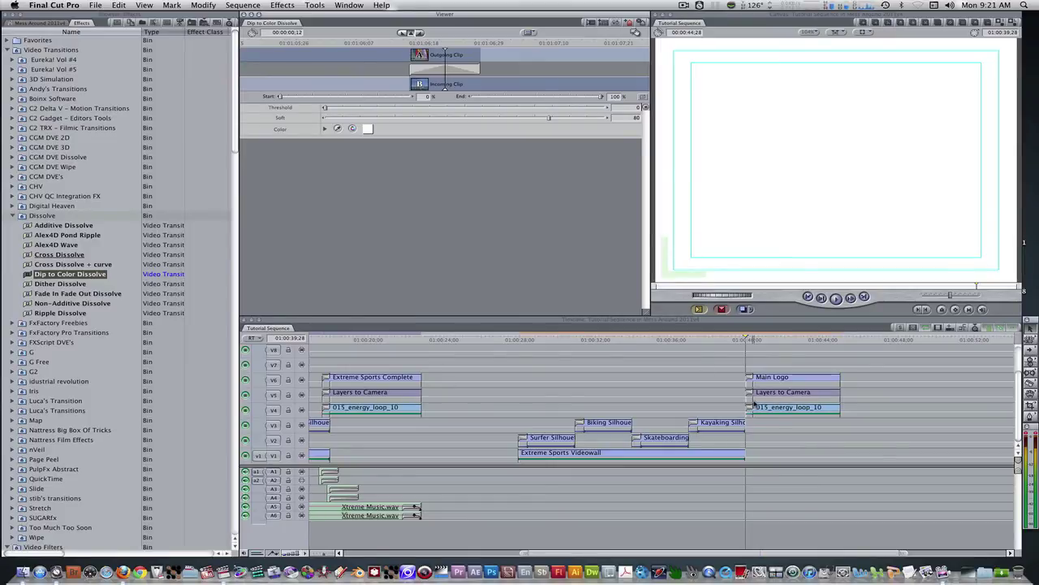
pyautogui.click(854, 376)
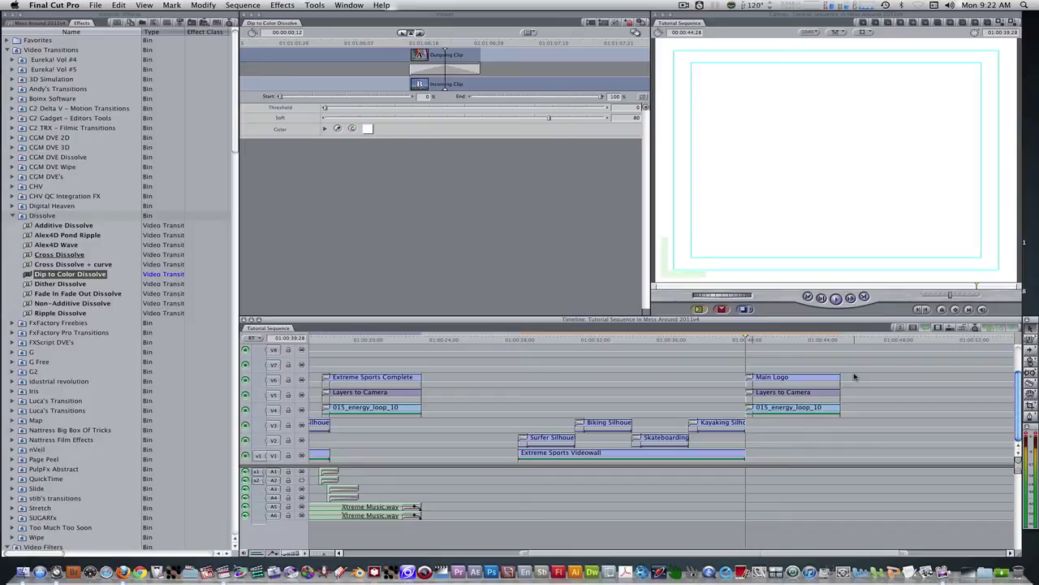
# Shift the Main Logo, Layers to Camera and energy loop clips 12 frames earlier, then render the sequence
pyautogui.moveTo(855, 376); pyautogui.dragTo(748, 419)
pyautogui.write('4')
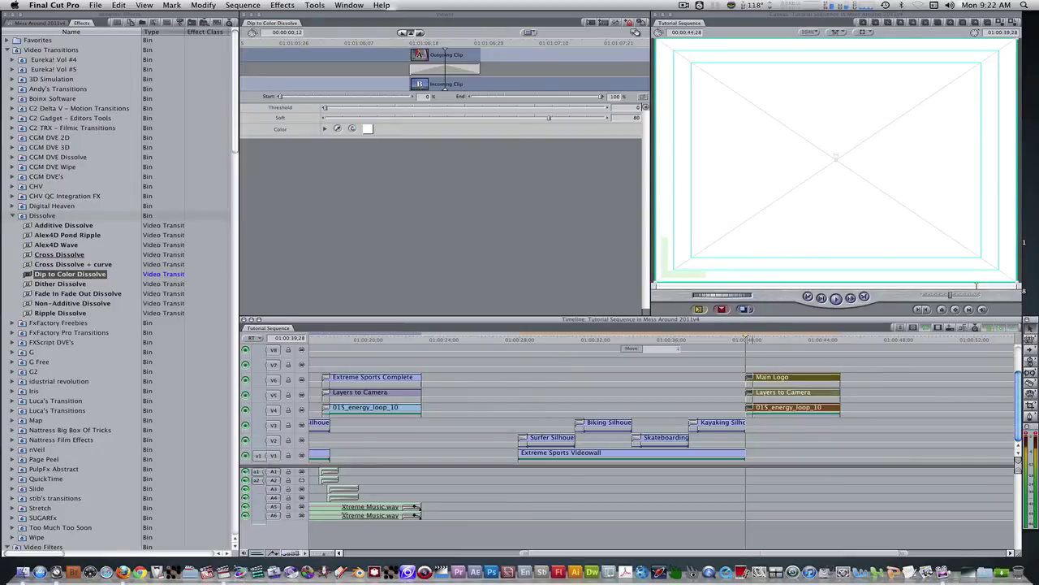
pyautogui.press('Return')
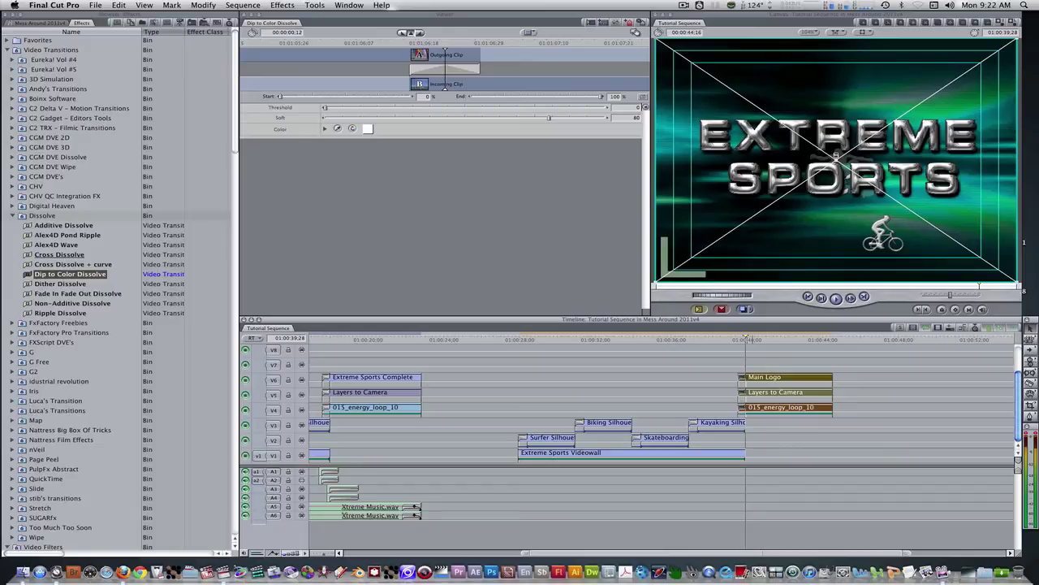
pyautogui.hotkey('alt', 'r')
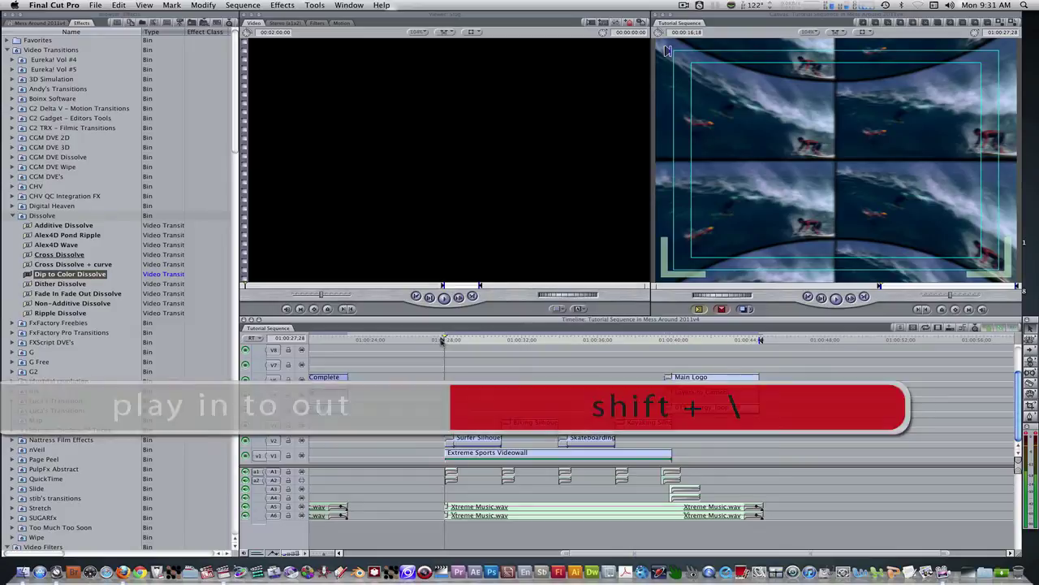
# Play the intro from In to Out through the teal EXTREME SPORTS logo ending, then stop playback
pyautogui.hotkey('shift', '\\')
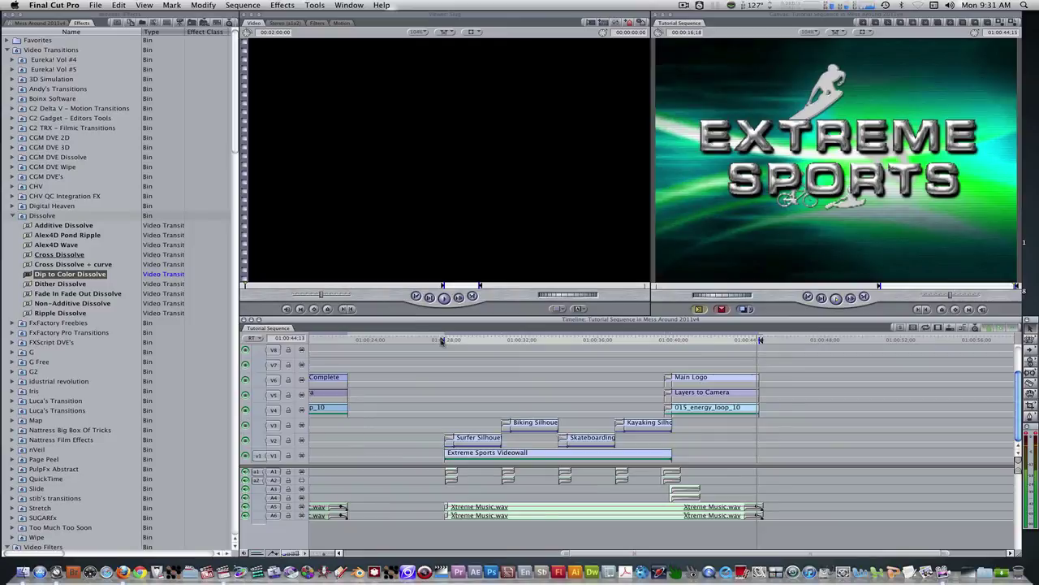
pyautogui.hotkey('ctrl', 'alt', 'w')
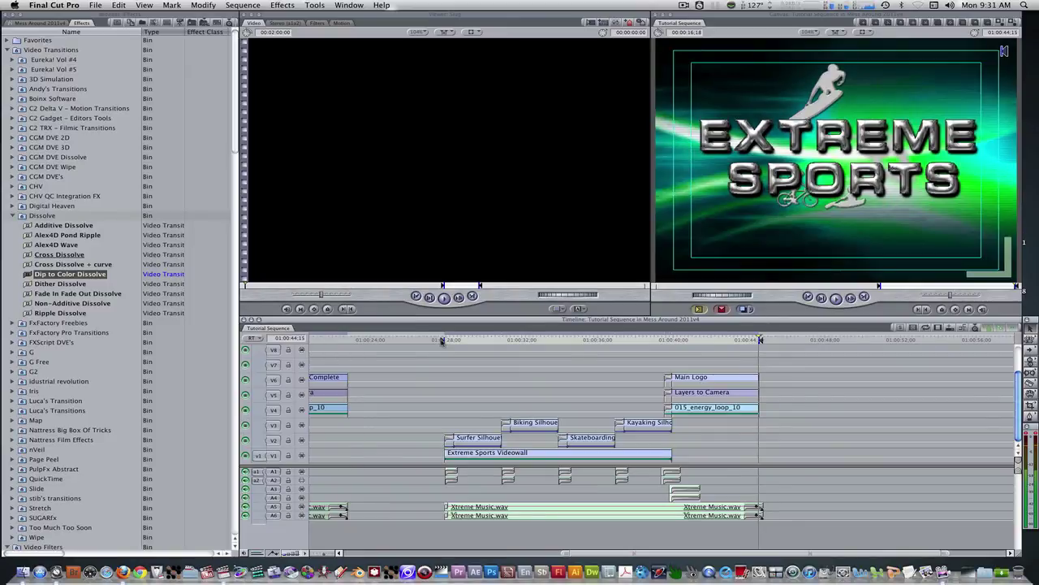